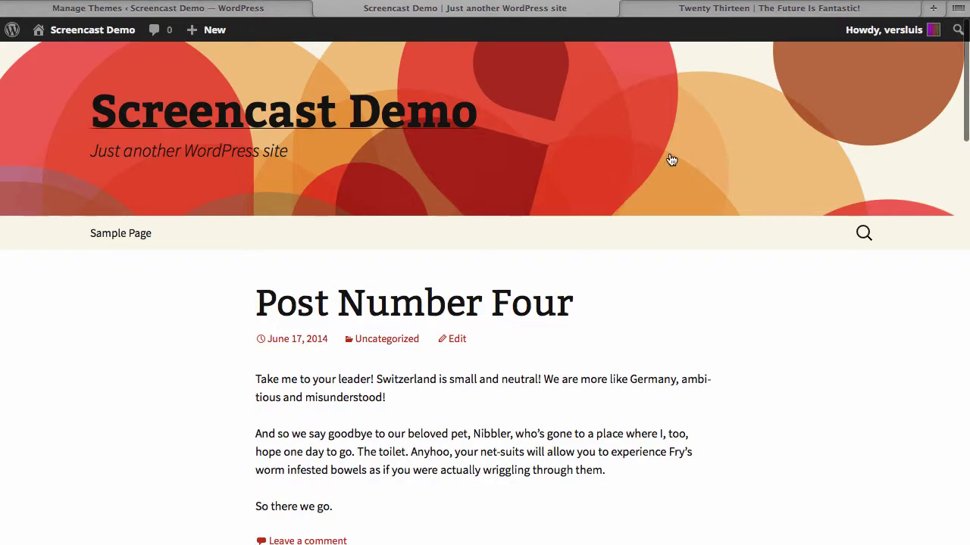
- Set the site's header to the second default image, the orange diagonal pattern, in the Custom Header settings and save the changes
{"action": "left_click", "coordinate": [287, 9]}
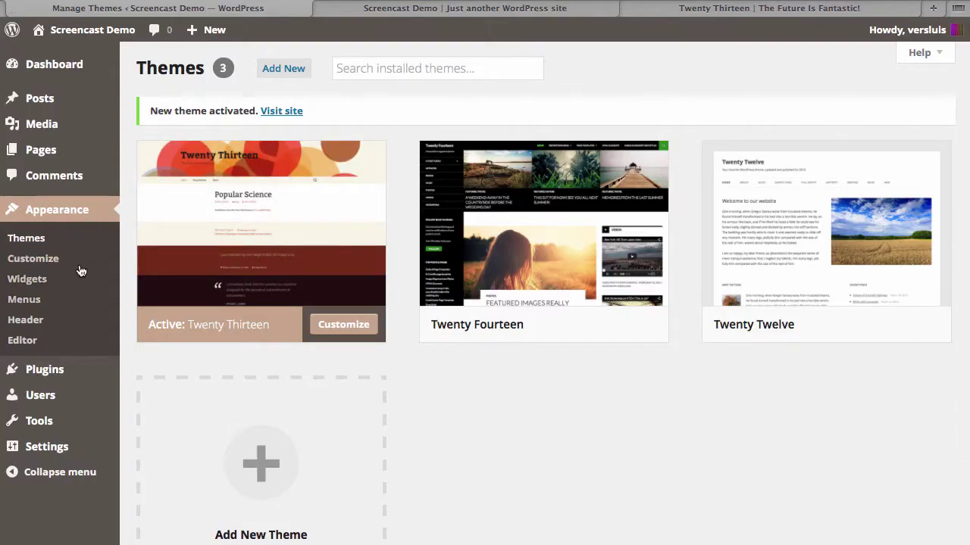
{"action": "left_click", "coordinate": [62, 325]}
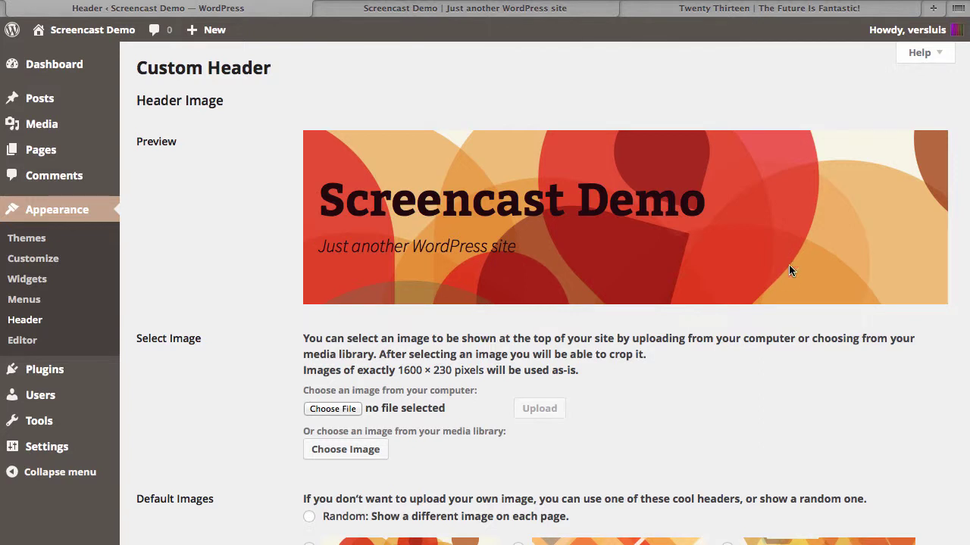
{"action": "scroll", "coordinate": [744, 271], "scroll_direction": "down", "scroll_amount": 4}
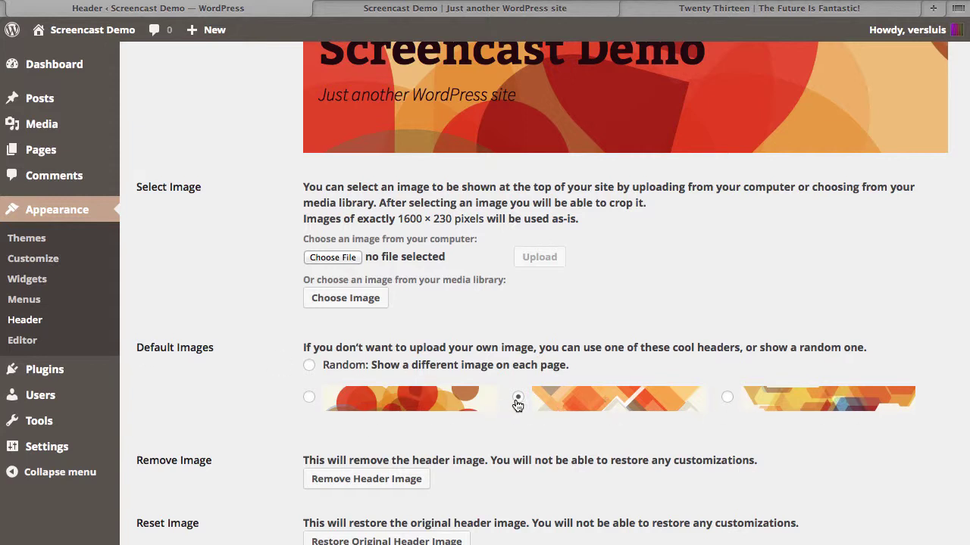
{"action": "scroll", "coordinate": [521, 406], "scroll_direction": "down", "scroll_amount": 3}
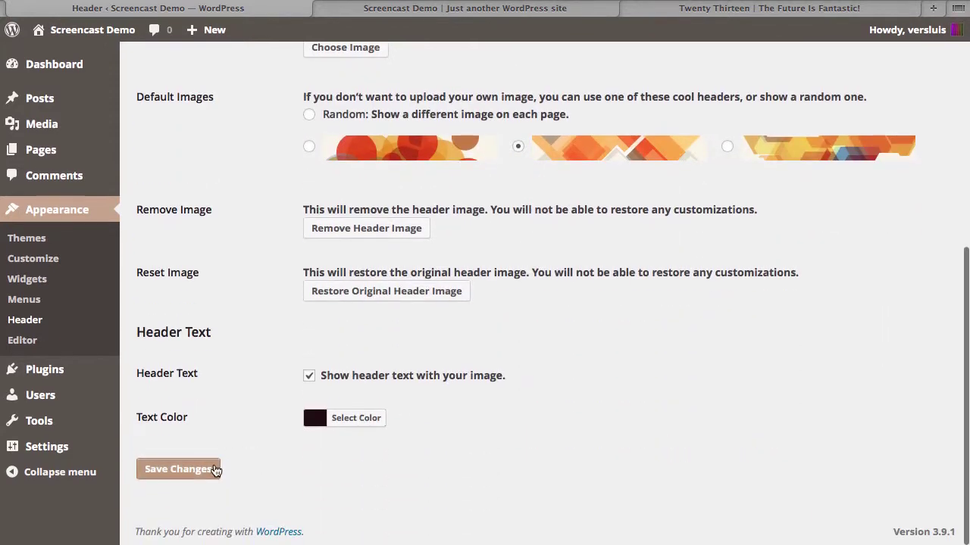
{"action": "left_click", "coordinate": [214, 468]}
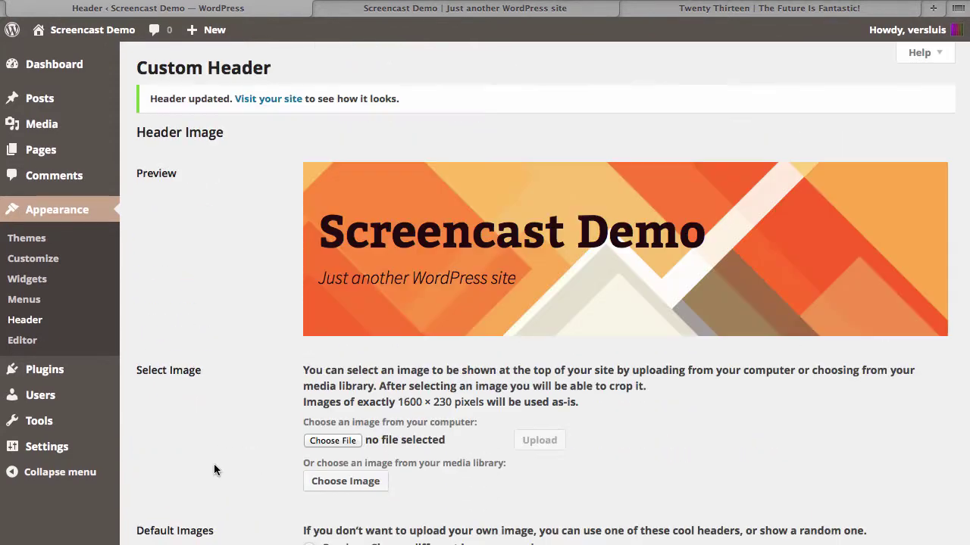
- Reload the site's front page to check its header image, and return to the Custom Header settings
{"action": "left_click", "coordinate": [506, 8]}
{"action": "left_click", "coordinate": [271, 7]}
{"action": "left_click", "coordinate": [522, 15]}
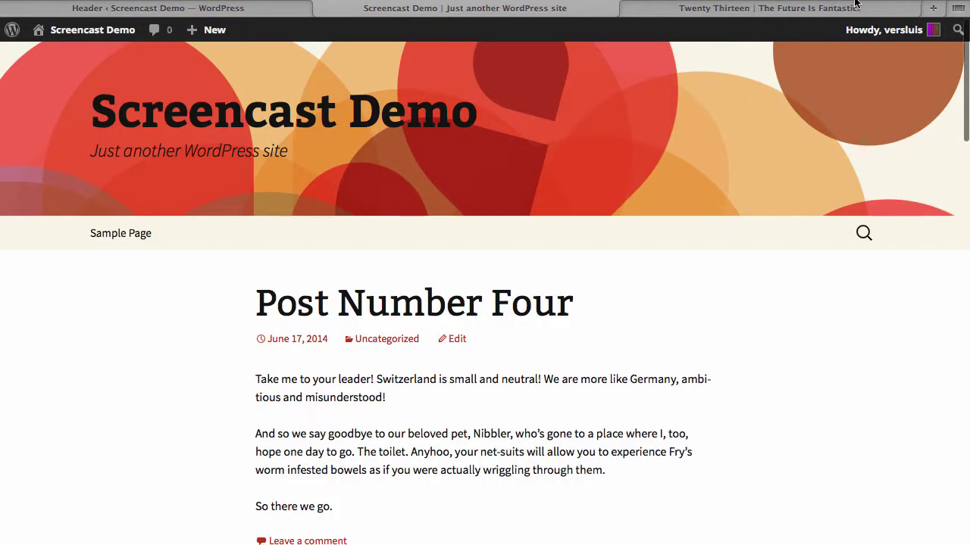
{"action": "key", "text": "super+r"}
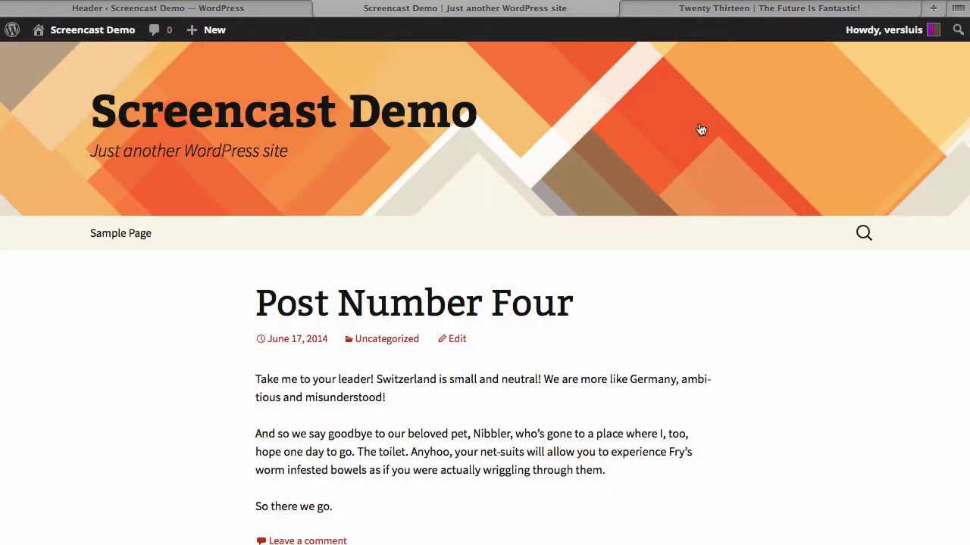
{"action": "key", "text": "ctrl+shift+Tab"}
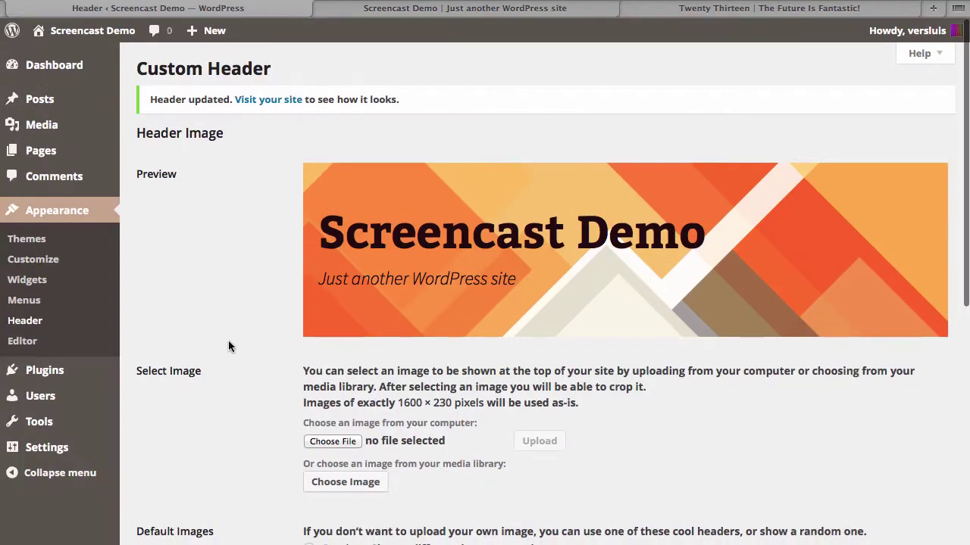
- Select the Random option for the default header images to show a different image on each page
{"action": "scroll", "coordinate": [228, 340], "scroll_direction": "down", "scroll_amount": 2}
{"action": "scroll", "coordinate": [229, 345], "scroll_direction": "down", "scroll_amount": 3}
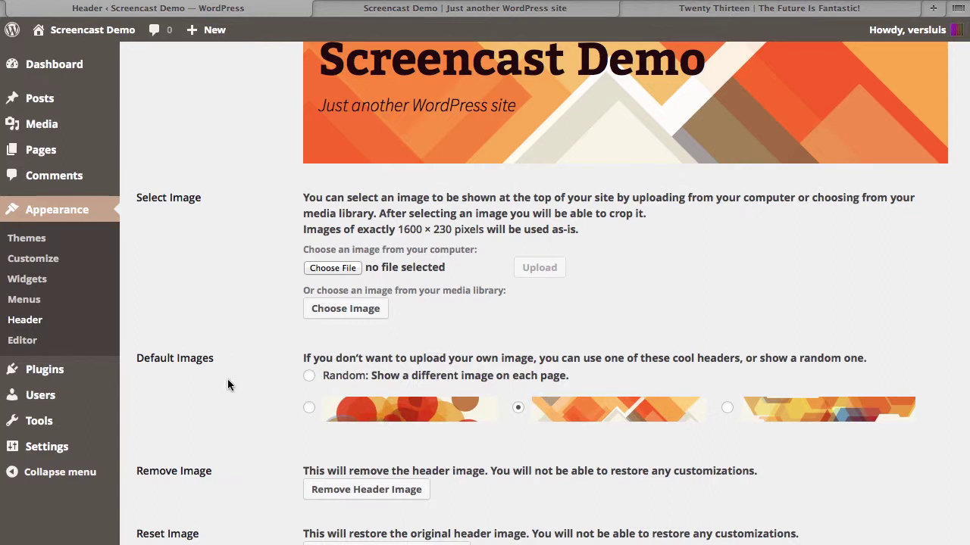
{"action": "left_click", "coordinate": [312, 377]}
{"action": "scroll", "coordinate": [263, 409], "scroll_direction": "up", "scroll_amount": 2}
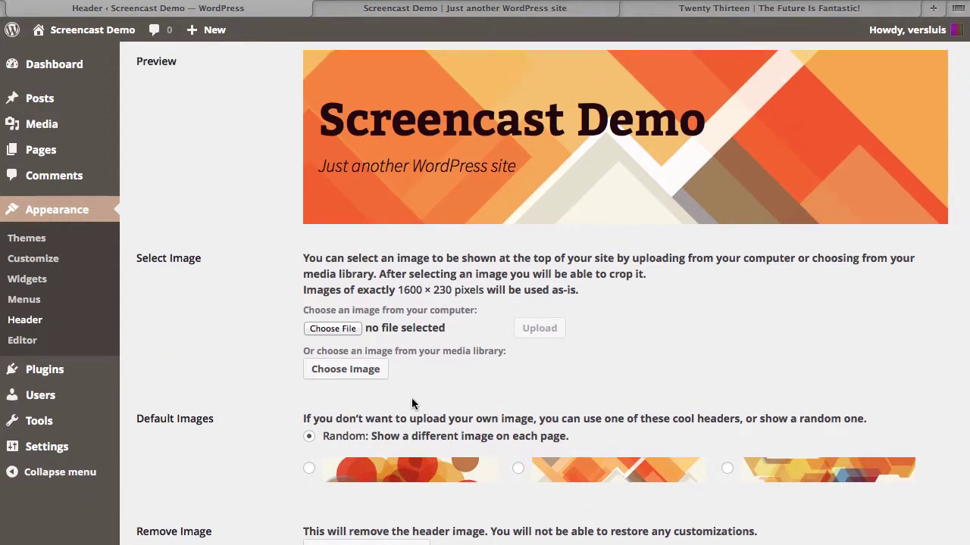
- Upload tumblr_mxp4womIBY1qzxujno1_400.jpg from the Desktop's screencast folder and publish it as the header, cropped to the strip around the horizon
{"action": "left_click_drag", "start_coordinate": [302, 254], "coordinate": [601, 282]}
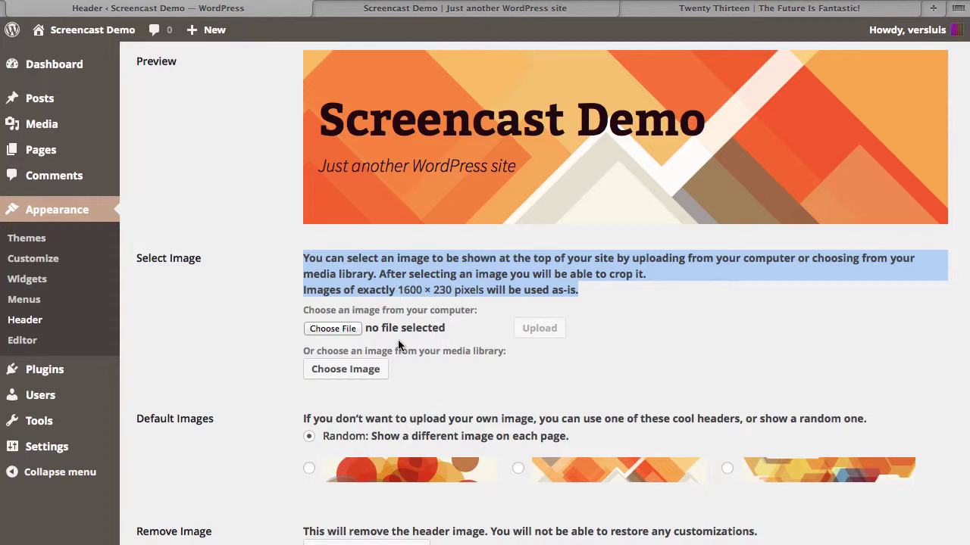
{"action": "left_click", "coordinate": [350, 329]}
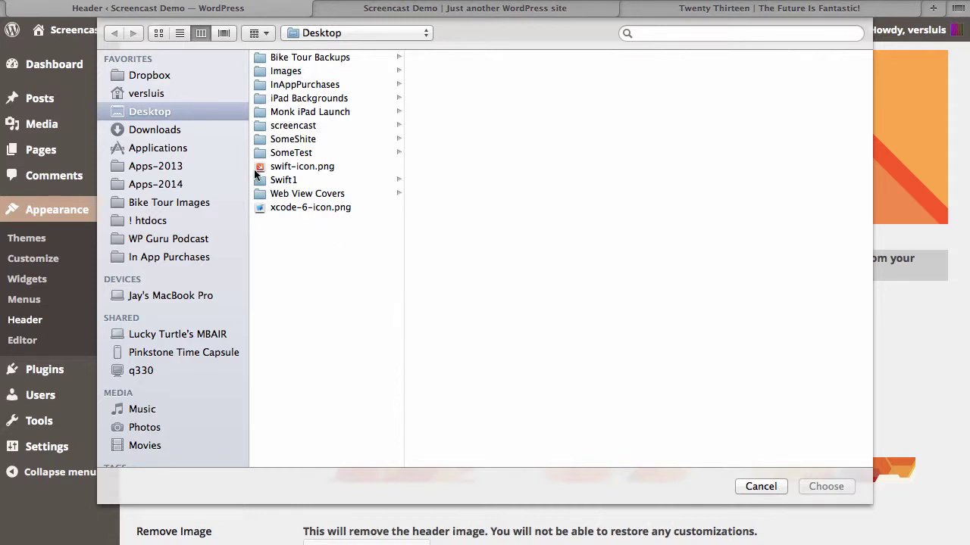
{"action": "left_click", "coordinate": [311, 126]}
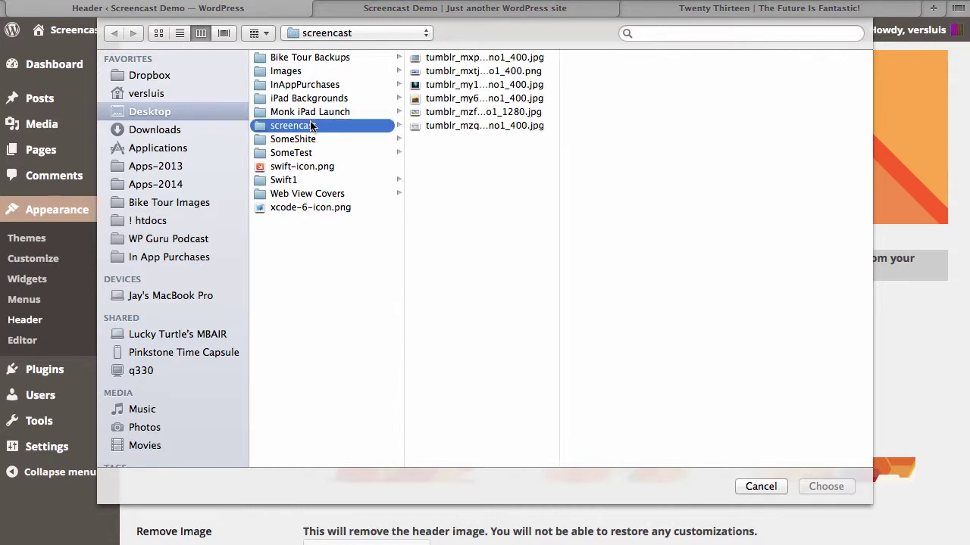
{"action": "left_click", "coordinate": [512, 60]}
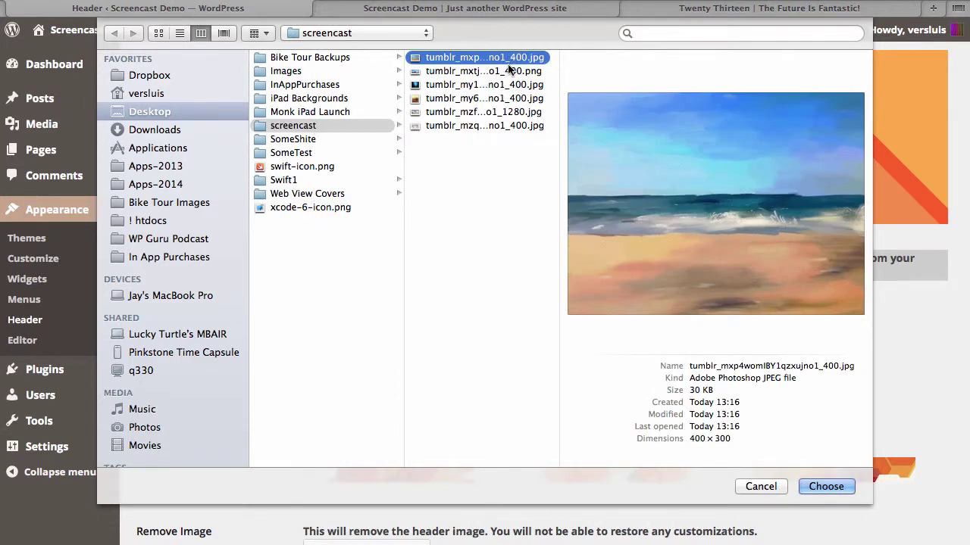
{"action": "left_click", "coordinate": [826, 487]}
{"action": "scroll", "coordinate": [535, 164], "scroll_direction": "down", "scroll_amount": 5}
{"action": "left_click", "coordinate": [534, 162]}
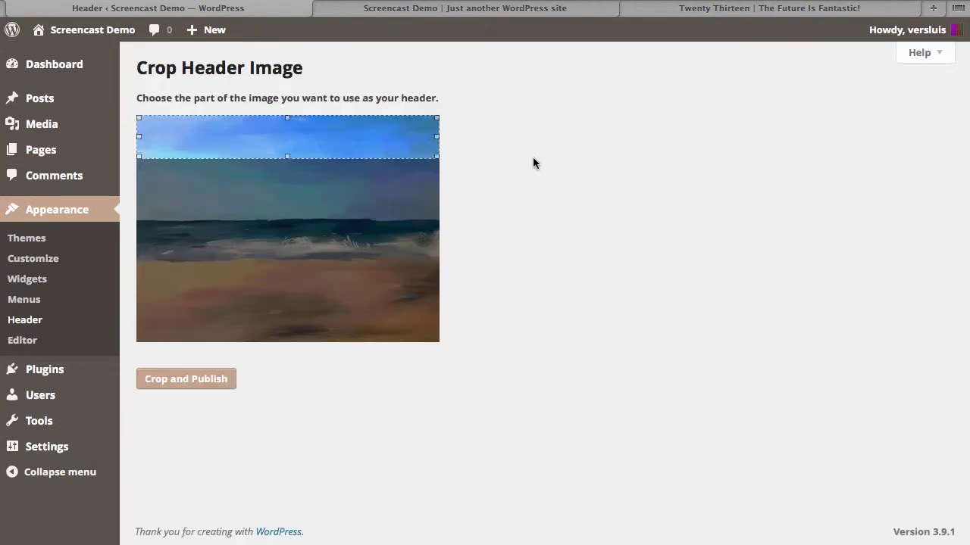
{"action": "left_click_drag", "start_coordinate": [339, 144], "coordinate": [357, 216]}
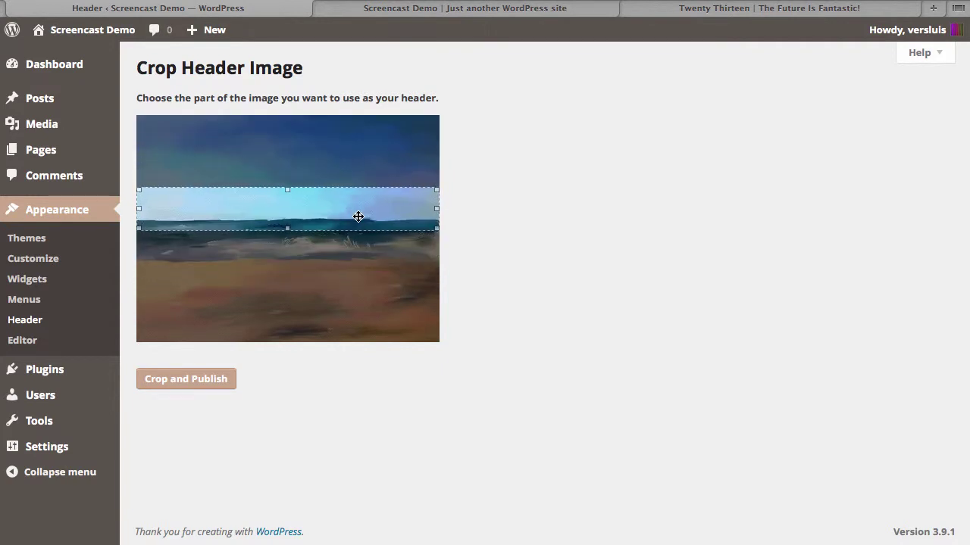
{"action": "left_click", "coordinate": [212, 379]}
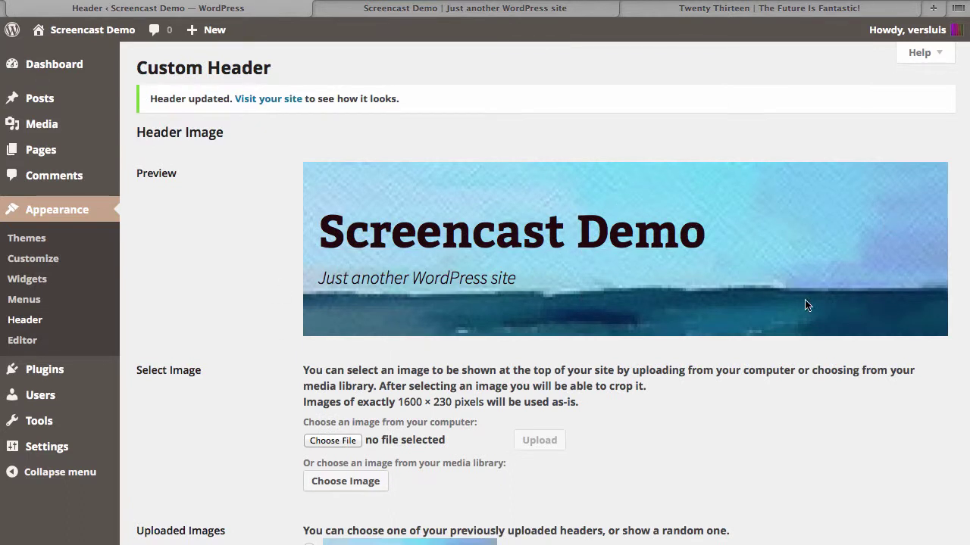
- Upload the palm tree painting tumblr_mzfhe4H0Il1qzxujno1_1280.jpg from the screencast folder as another header image
{"action": "scroll", "coordinate": [733, 401], "scroll_direction": "down", "scroll_amount": 2}
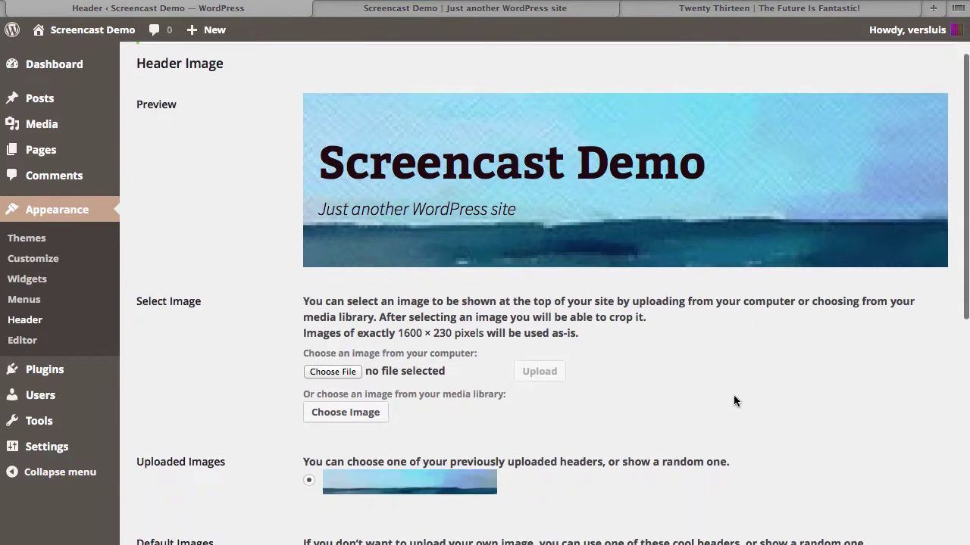
{"action": "left_click", "coordinate": [334, 375]}
{"action": "left_click", "coordinate": [523, 112]}
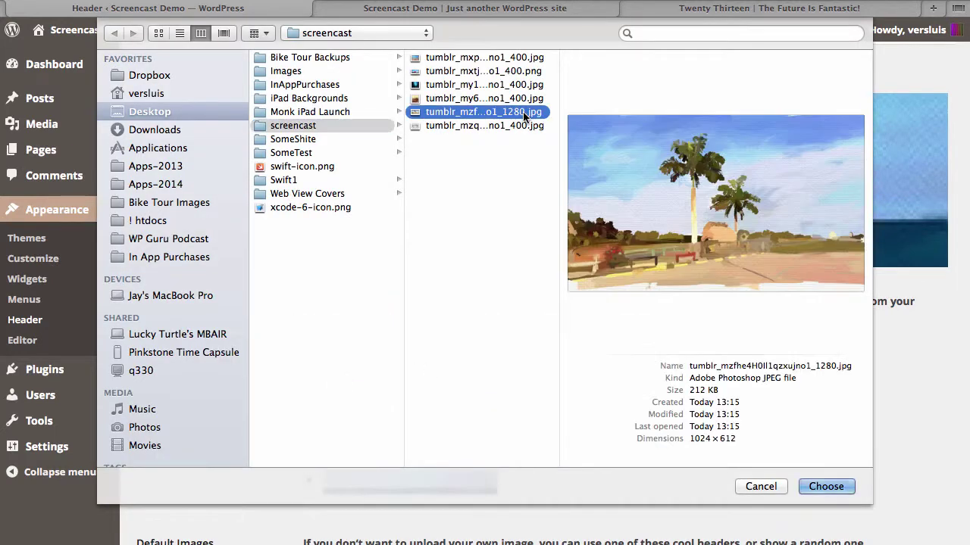
{"action": "left_click", "coordinate": [828, 487]}
{"action": "left_click", "coordinate": [540, 371]}
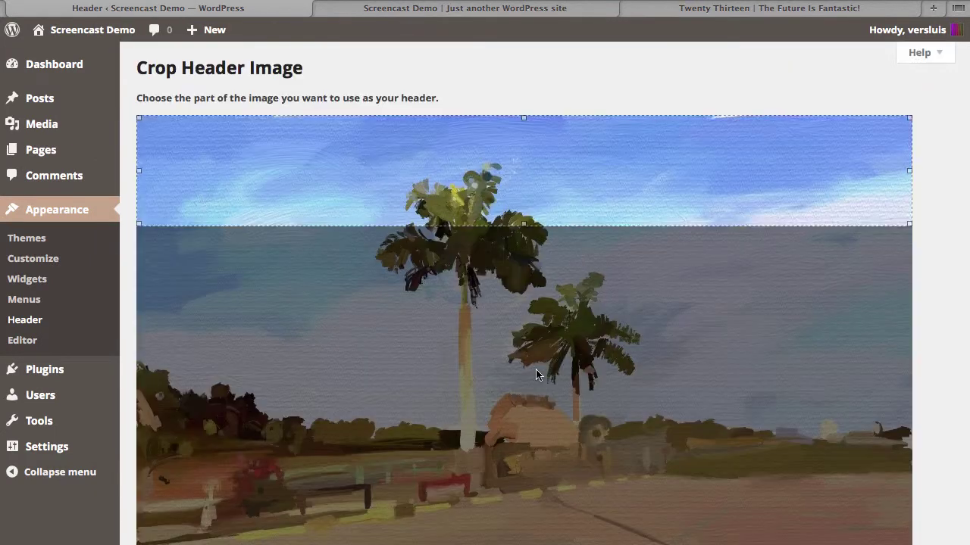
- Place the crop area over the strip with the hut and the lower palm trunks, and publish the cropped header
{"action": "left_click_drag", "start_coordinate": [568, 270], "coordinate": [576, 498]}
{"action": "scroll", "coordinate": [617, 440], "scroll_direction": "down", "scroll_amount": 3}
{"action": "left_click_drag", "start_coordinate": [614, 381], "coordinate": [612, 306]}
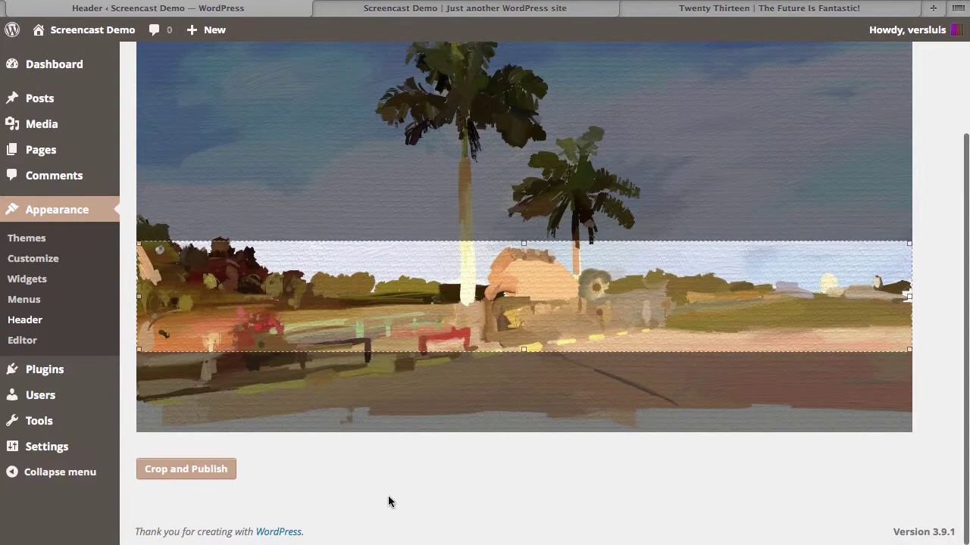
{"action": "left_click", "coordinate": [201, 467]}
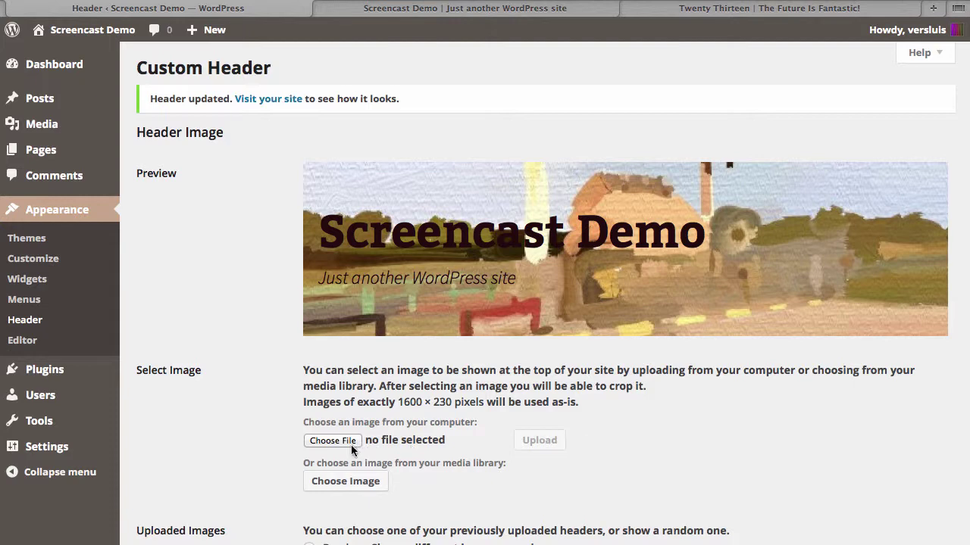
- Set the previously cropped seascape image from the media library as the site's header
{"action": "scroll", "coordinate": [490, 458], "scroll_direction": "down", "scroll_amount": 2}
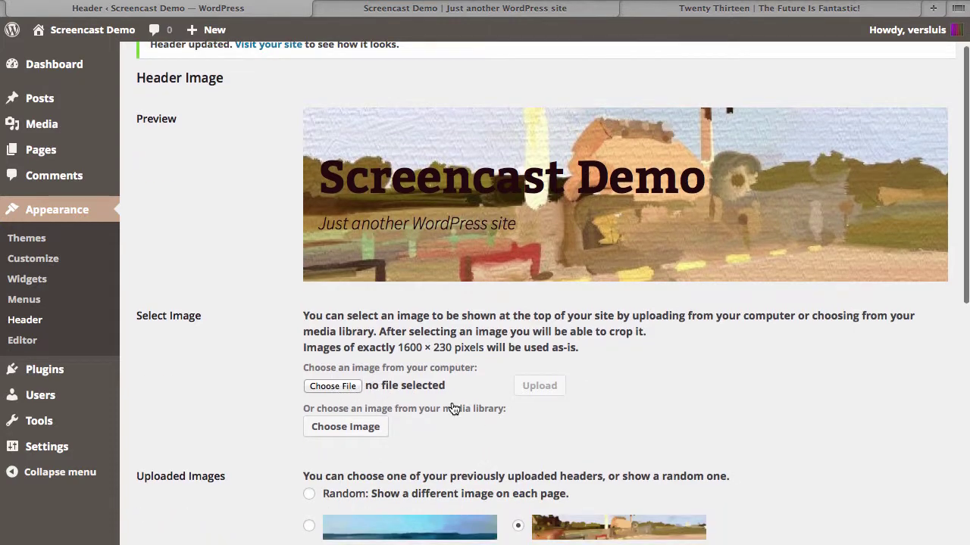
{"action": "scroll", "coordinate": [452, 409], "scroll_direction": "up", "scroll_amount": 1}
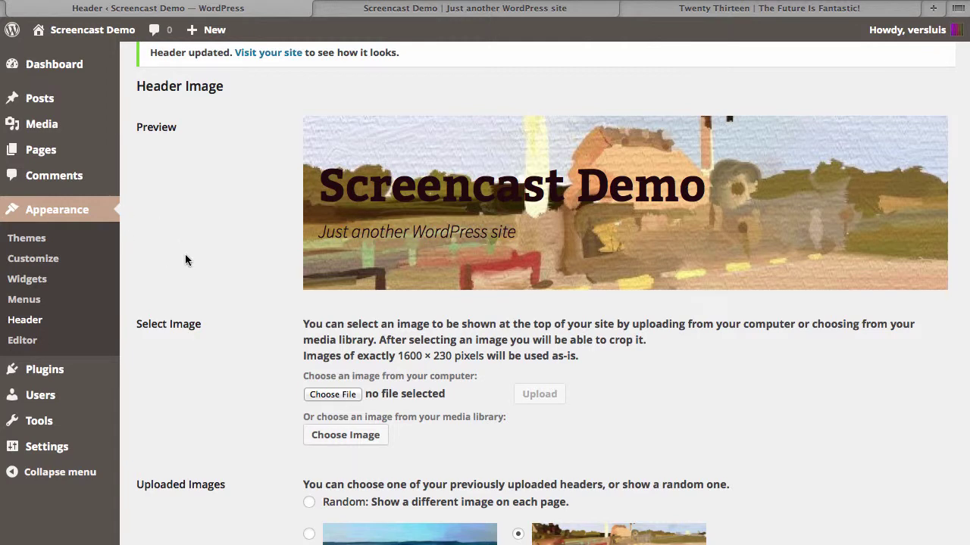
{"action": "left_click", "coordinate": [382, 437]}
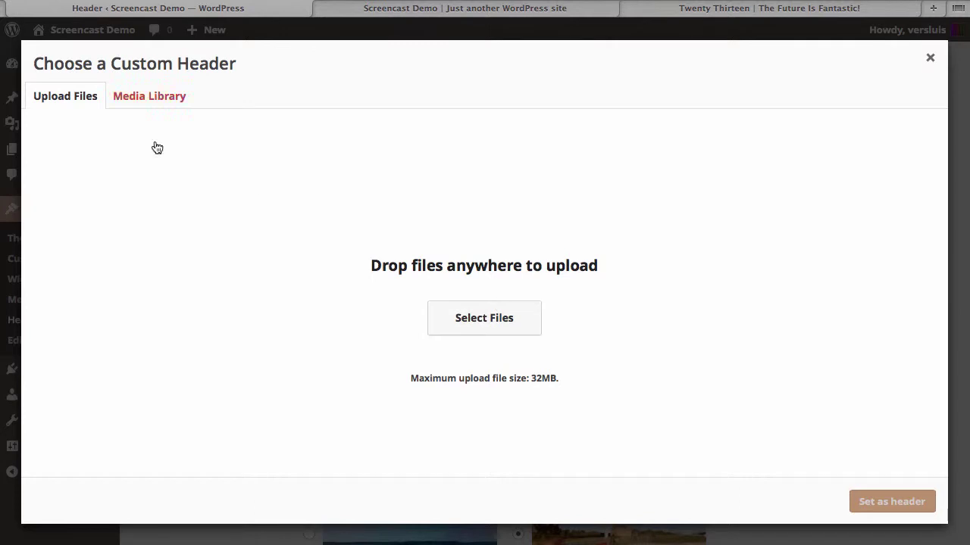
{"action": "left_click", "coordinate": [171, 96]}
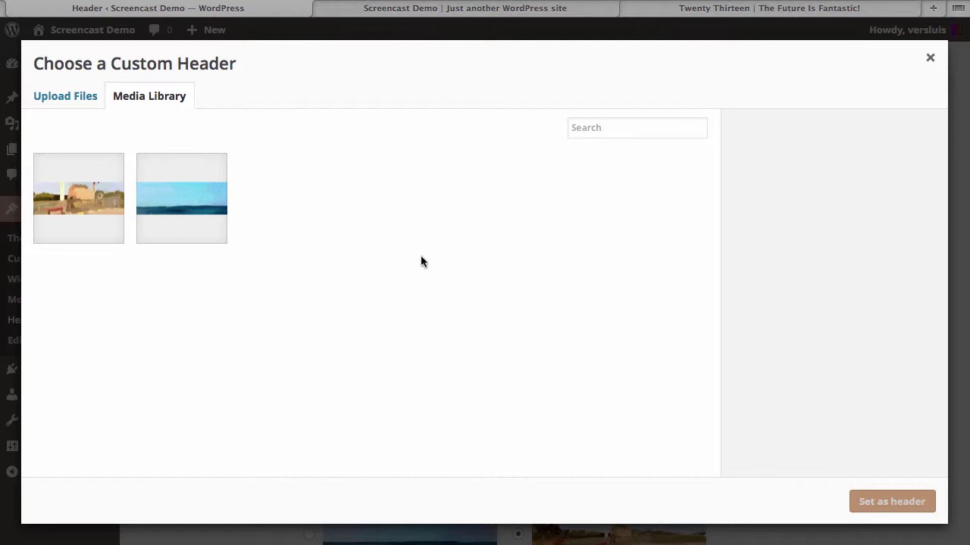
{"action": "left_click", "coordinate": [198, 211]}
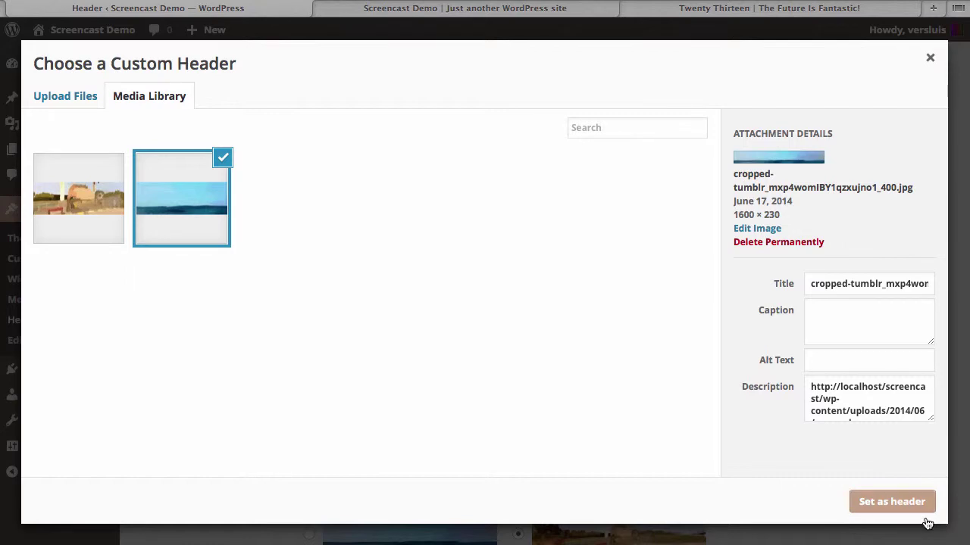
{"action": "left_click", "coordinate": [868, 500]}
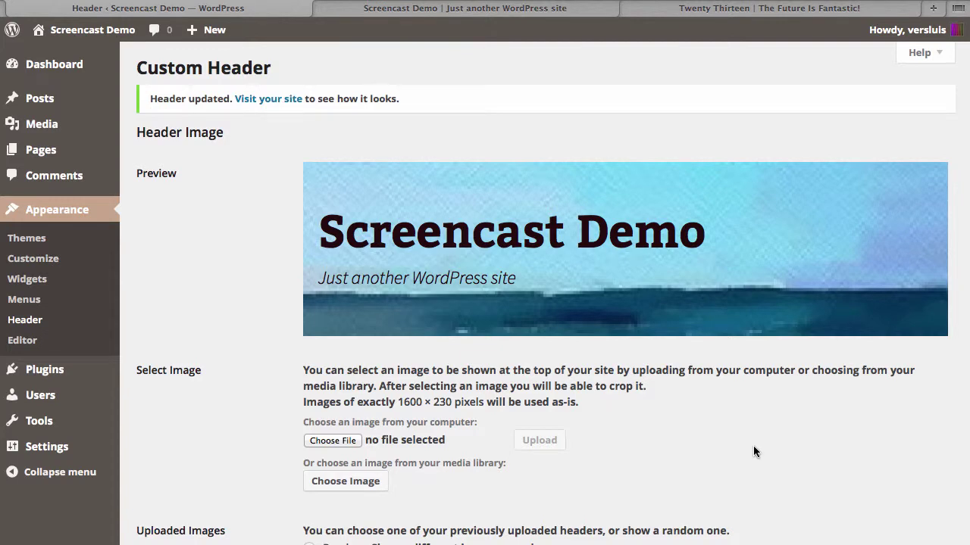
{"action": "scroll", "coordinate": [753, 451], "scroll_direction": "down", "scroll_amount": 2}
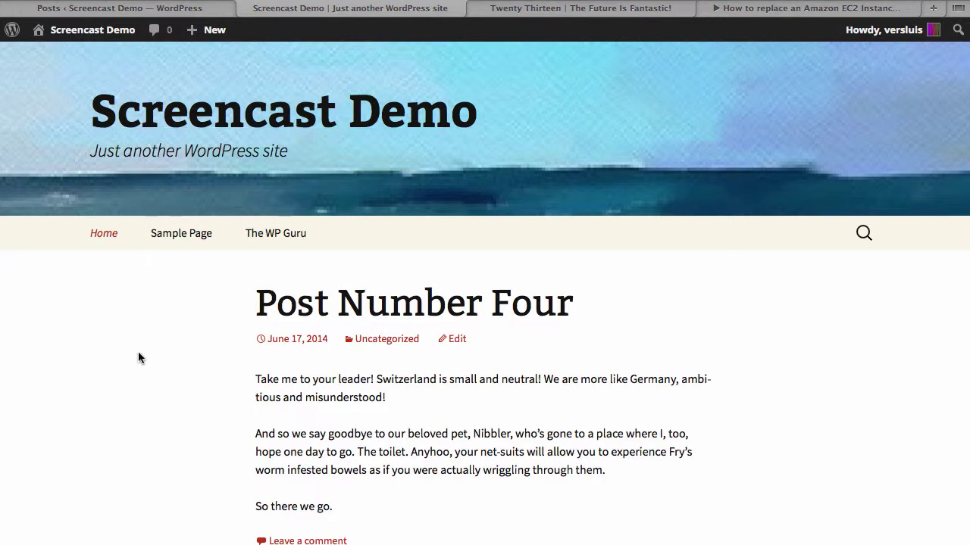
- Open the General Settings and examine the Site Title and Tagline fields that supply the header text
{"action": "left_click", "coordinate": [210, 9]}
{"action": "mouse_move", "coordinate": [74, 416]}
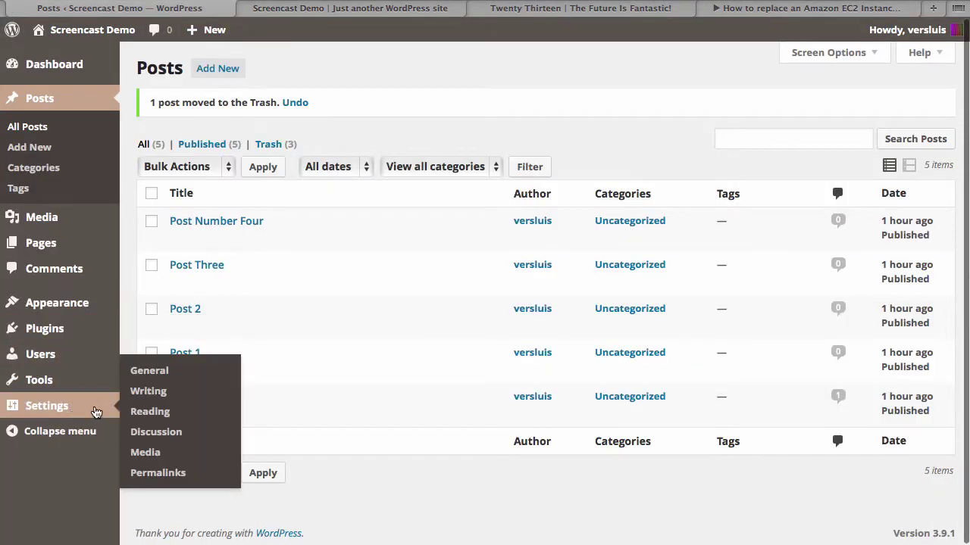
{"action": "left_click", "coordinate": [150, 372]}
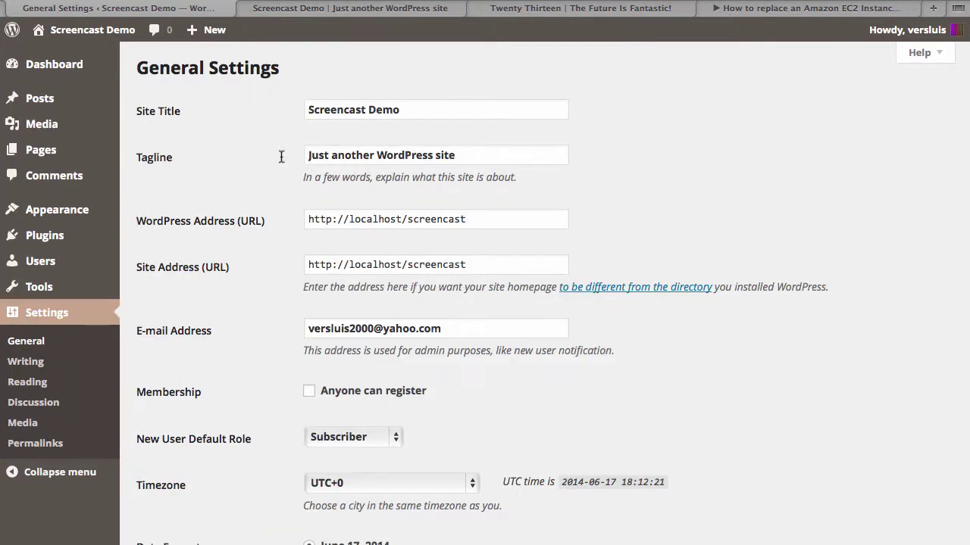
{"action": "left_click", "coordinate": [403, 110]}
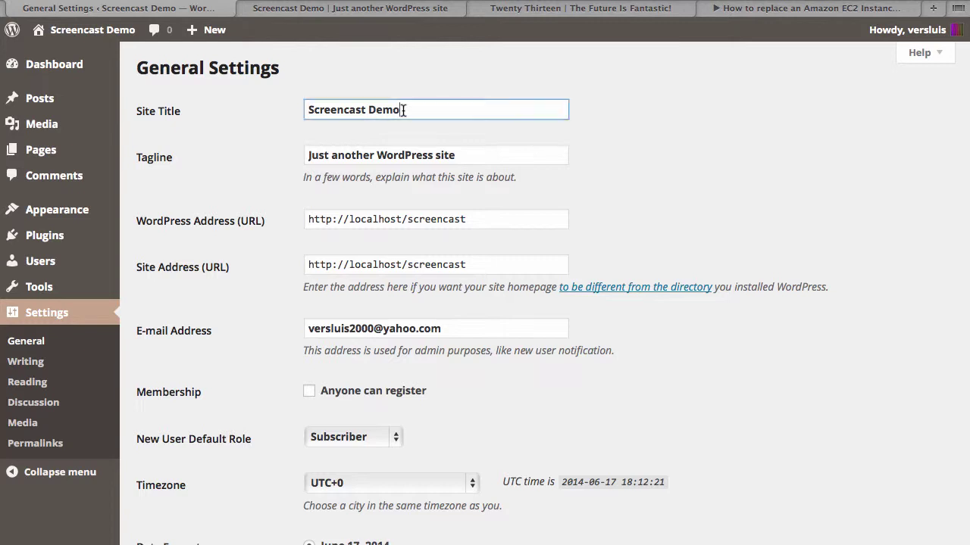
{"action": "key", "text": "ctrl+a"}
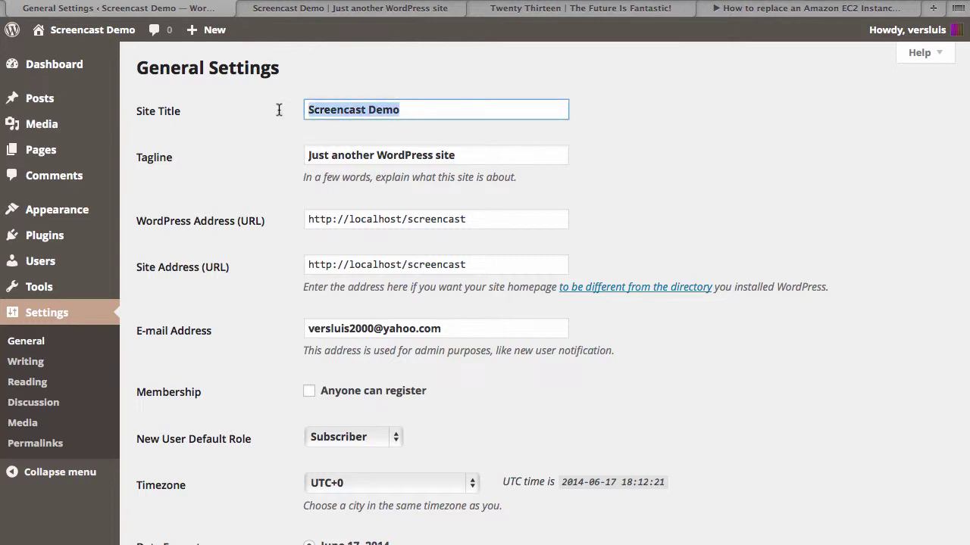
{"action": "key", "text": "Tab"}
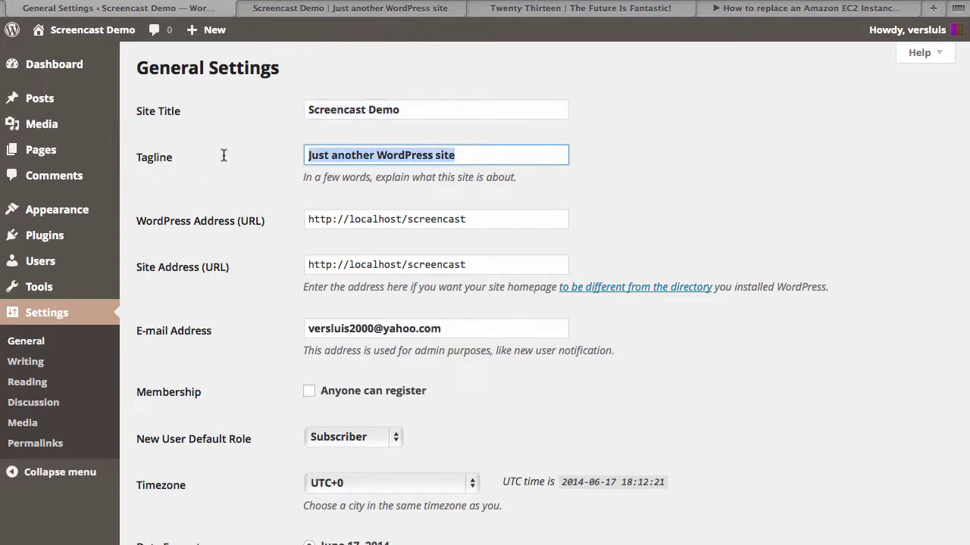
{"action": "scroll", "coordinate": [225, 322], "scroll_direction": "down", "scroll_amount": 5}
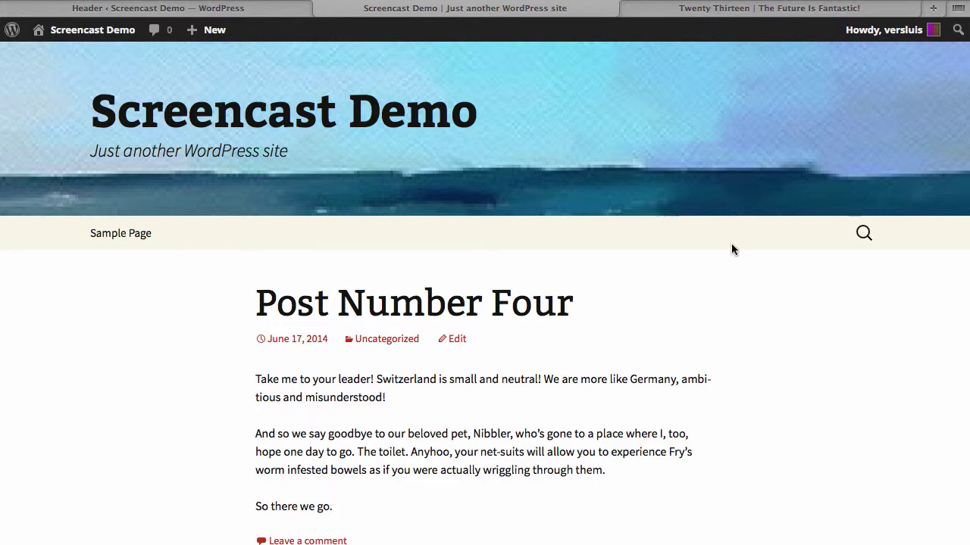
- Expand and collapse the search field in the site's navigation bar to examine how it behaves
{"action": "left_click", "coordinate": [864, 233]}
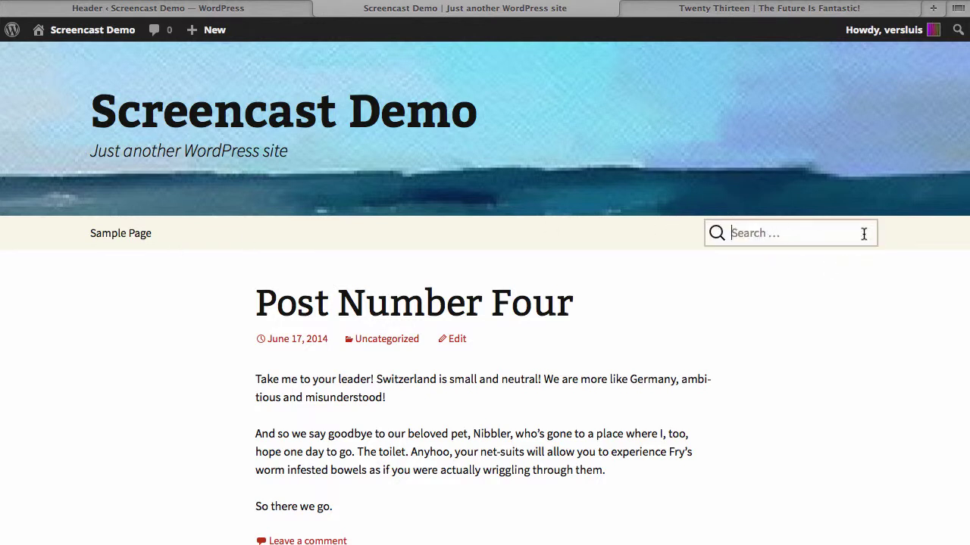
{"action": "left_click", "coordinate": [672, 242]}
{"action": "left_click", "coordinate": [861, 233]}
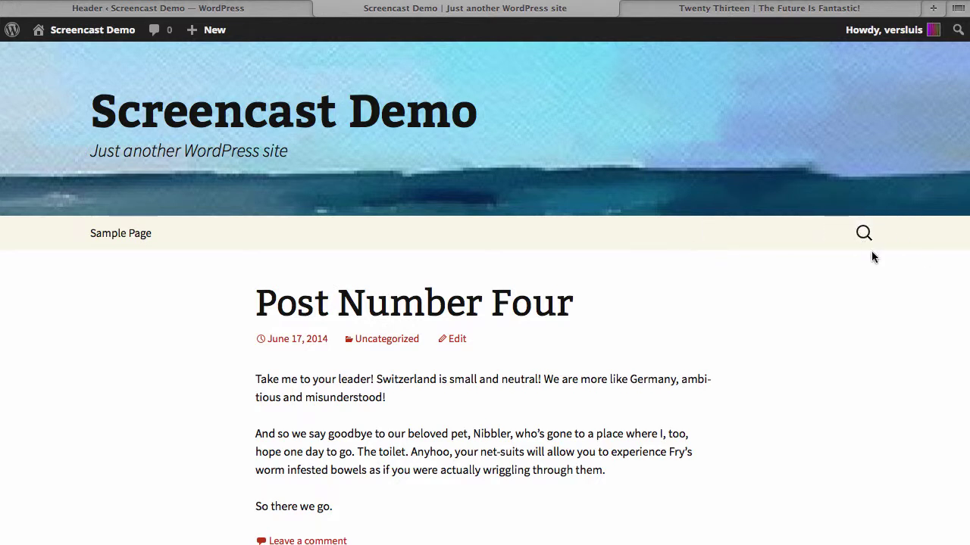
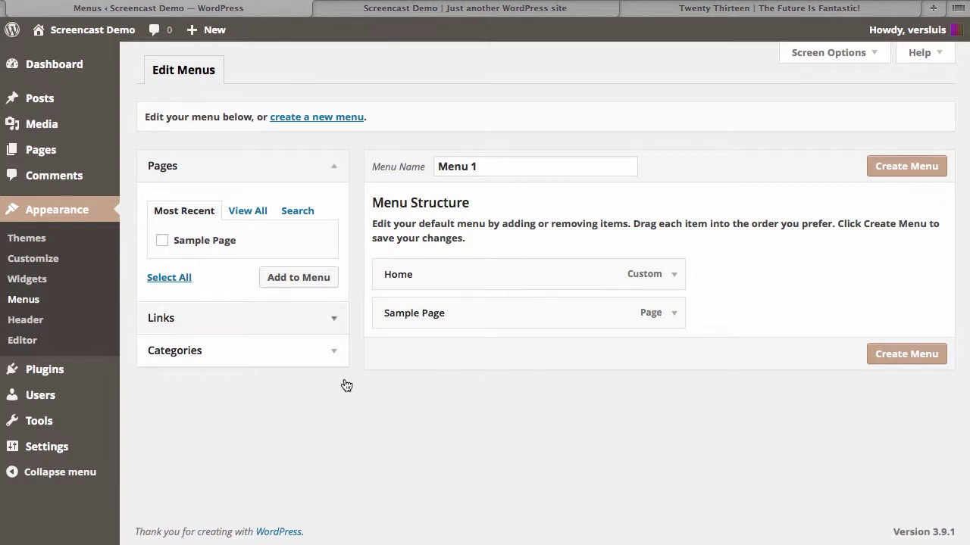
- Add the Uncategorized category to Menu 1, create the menu, and check the navigation bar on the reloaded site
{"action": "left_click", "coordinate": [337, 319]}
{"action": "left_click", "coordinate": [336, 354]}
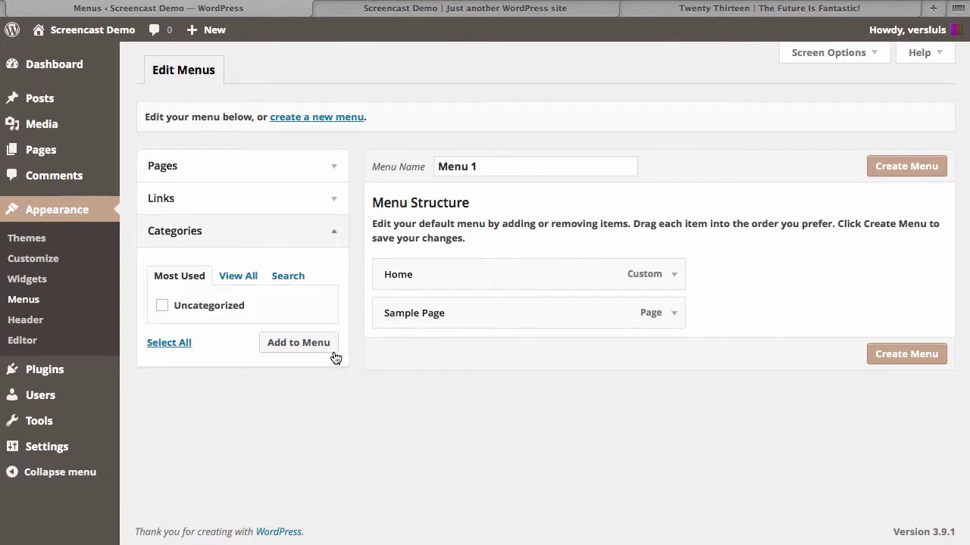
{"action": "left_click", "coordinate": [300, 345]}
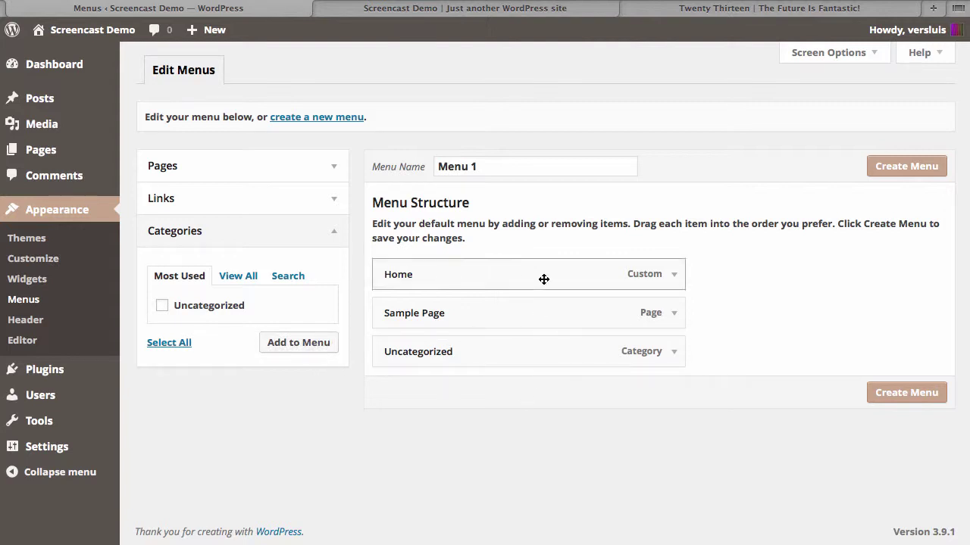
{"action": "left_click", "coordinate": [908, 169]}
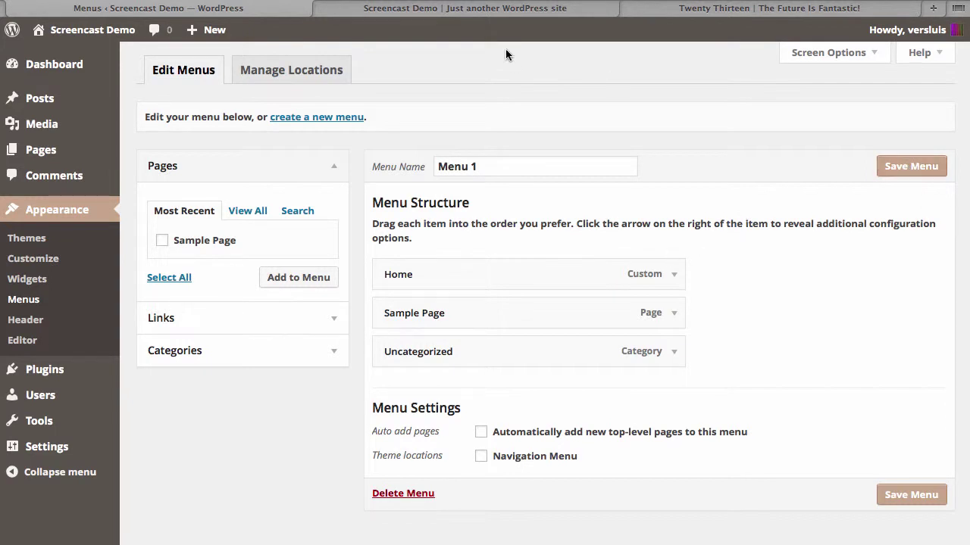
{"action": "left_click", "coordinate": [556, 9]}
{"action": "key", "text": "ctrl+r"}
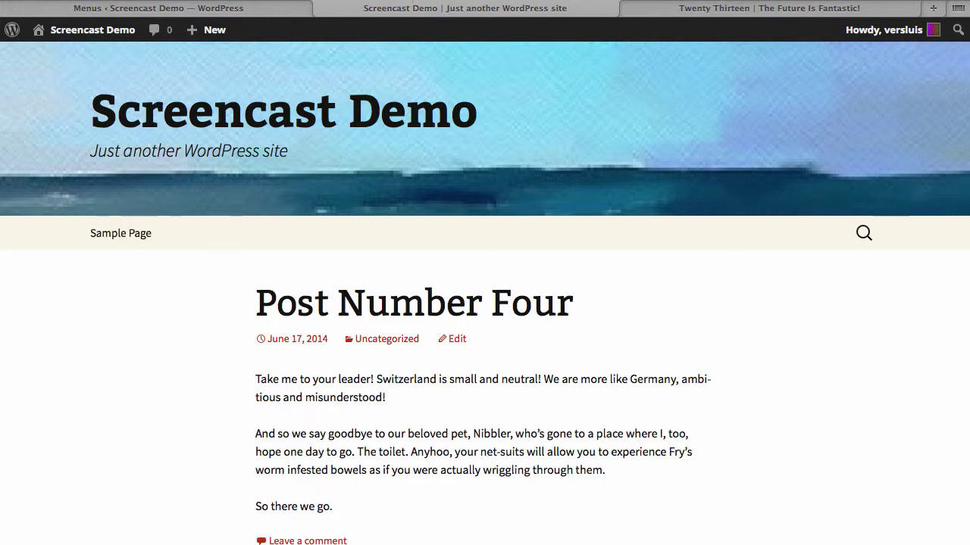
- Assign Menu 1 to the Navigation Menu theme location, save the change, and return to editing the menu
{"action": "left_click", "coordinate": [280, 10]}
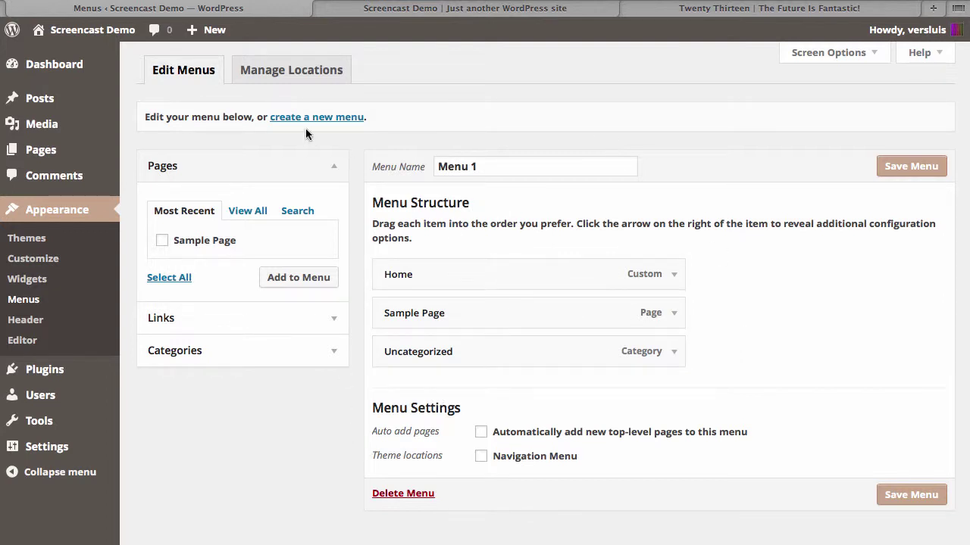
{"action": "left_click", "coordinate": [330, 69]}
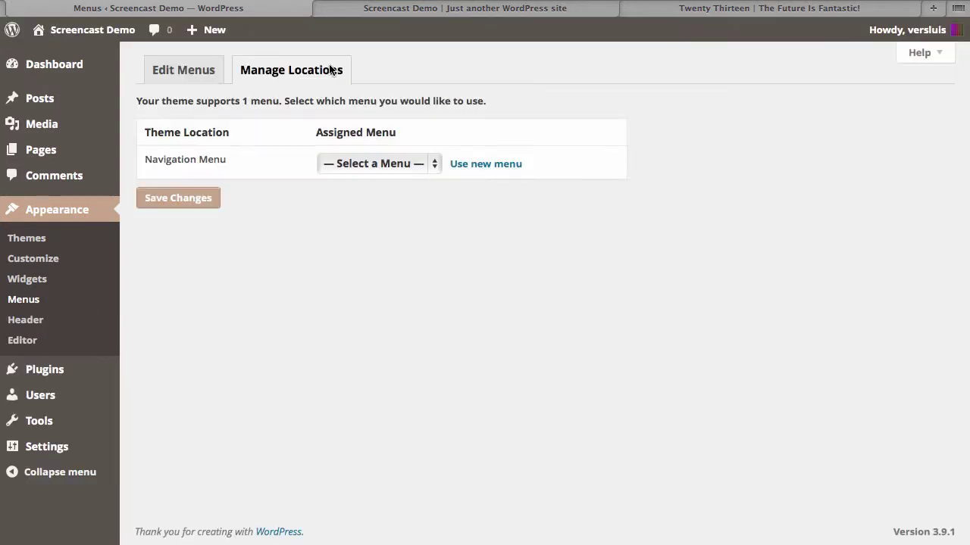
{"action": "left_click", "coordinate": [429, 167]}
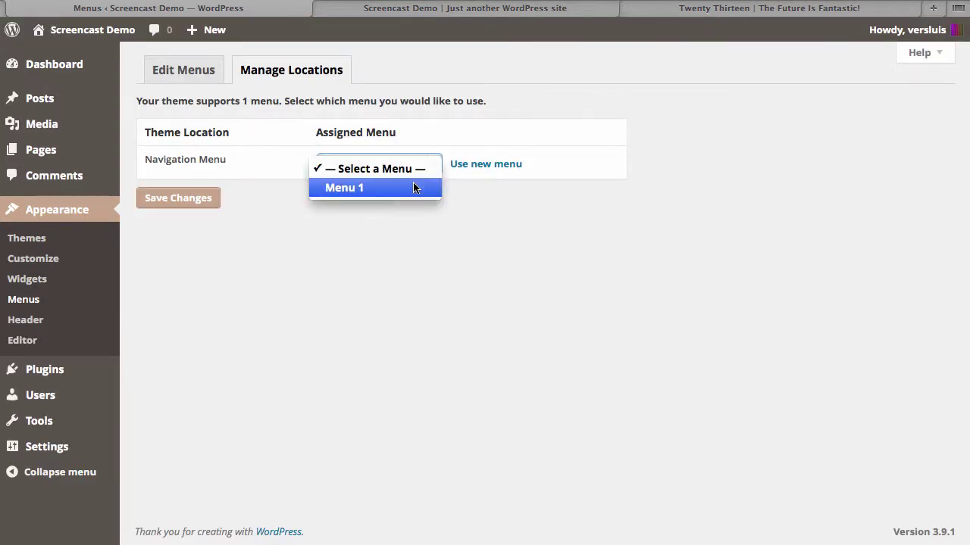
{"action": "left_click", "coordinate": [414, 186]}
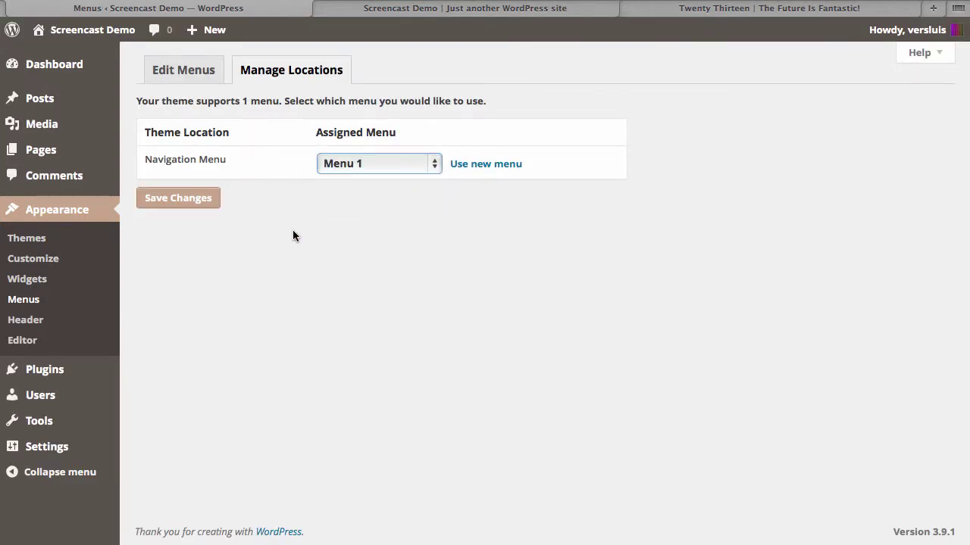
{"action": "left_click", "coordinate": [203, 203]}
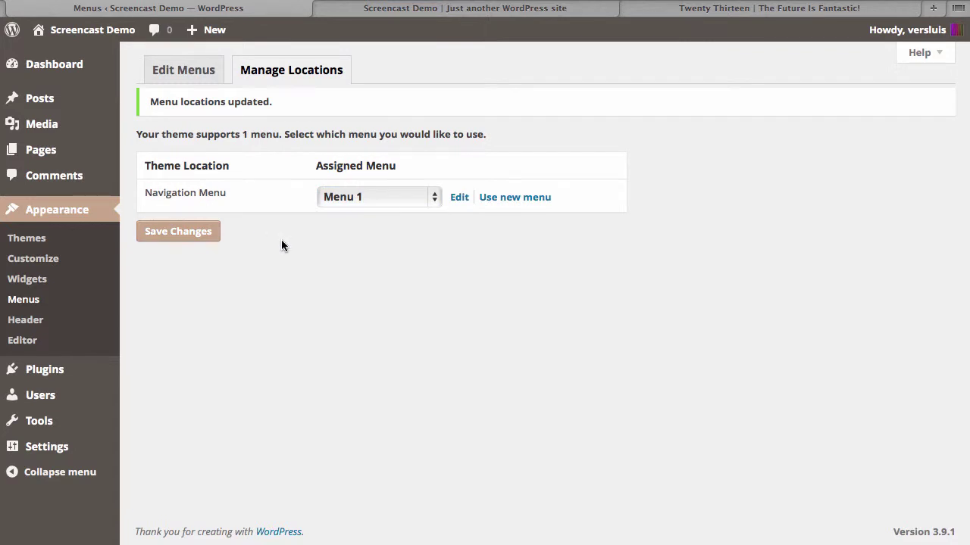
{"action": "left_click", "coordinate": [190, 72]}
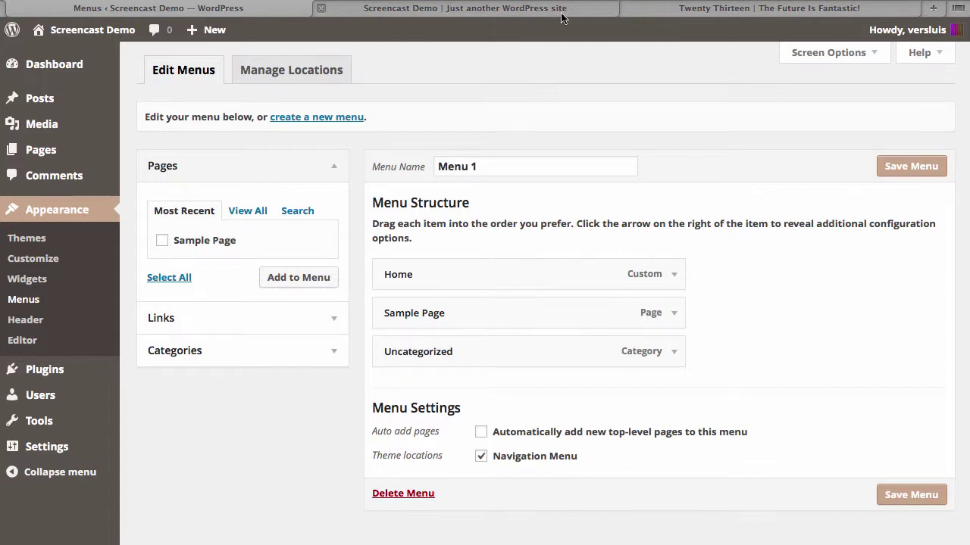
- Reload the site to inspect its navigation bar, and view Sample Page through its menu entry
{"action": "left_click", "coordinate": [523, 8]}
{"action": "key", "text": "super+r"}
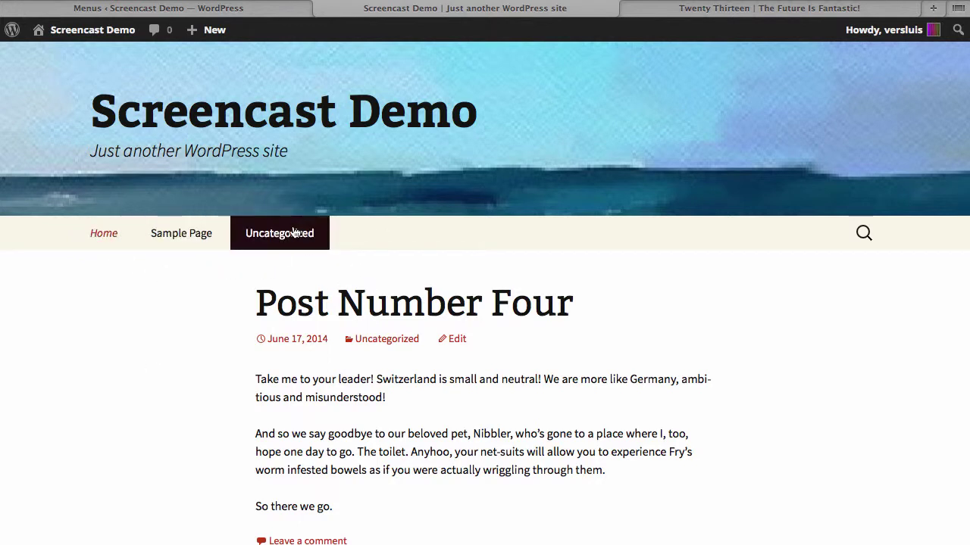
{"action": "left_click", "coordinate": [202, 235]}
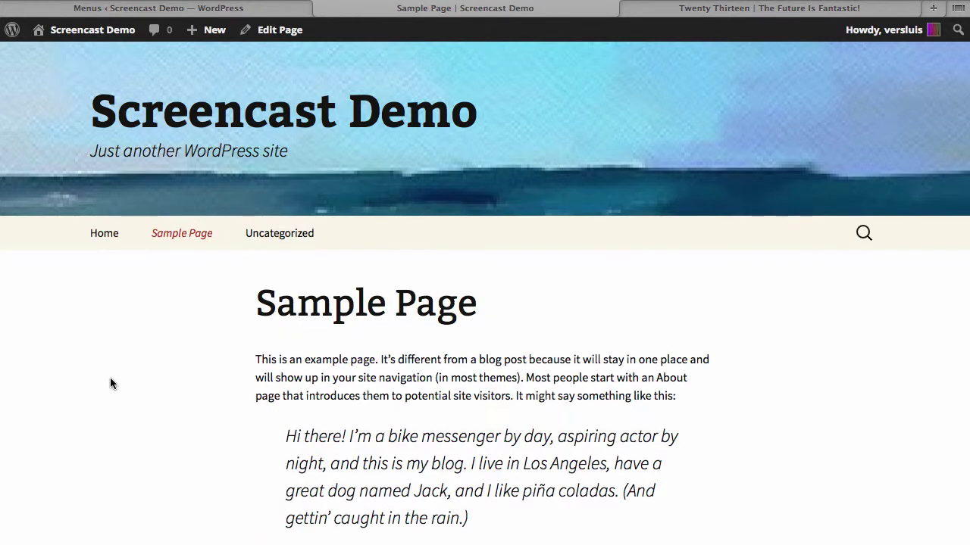
{"action": "scroll", "coordinate": [110, 384], "scroll_direction": "down", "scroll_amount": 5}
{"action": "scroll", "coordinate": [110, 384], "scroll_direction": "up", "scroll_amount": 5}
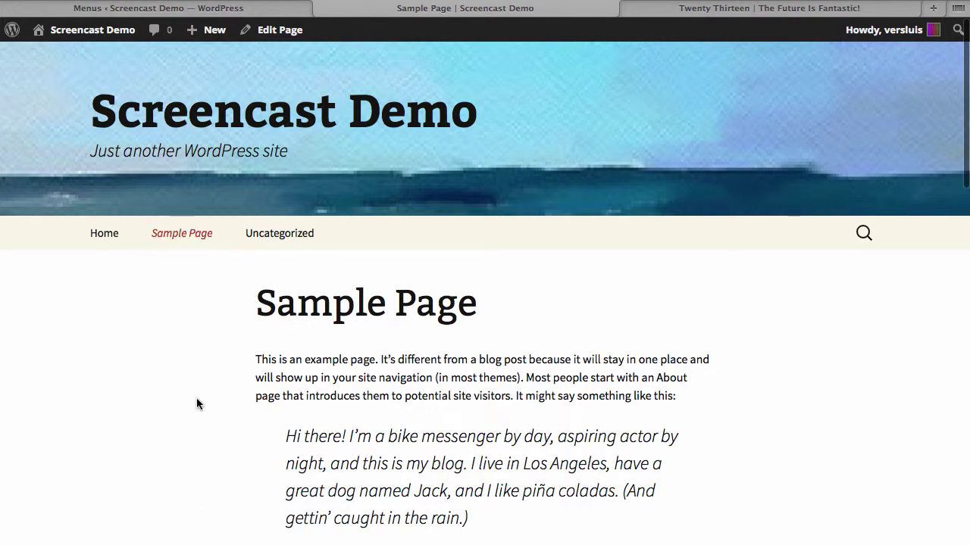
- Nest Uncategorized as a sub item of Sample Page, save Menu 1, and check the submenu on the reloaded site
{"action": "left_click", "coordinate": [299, 8]}
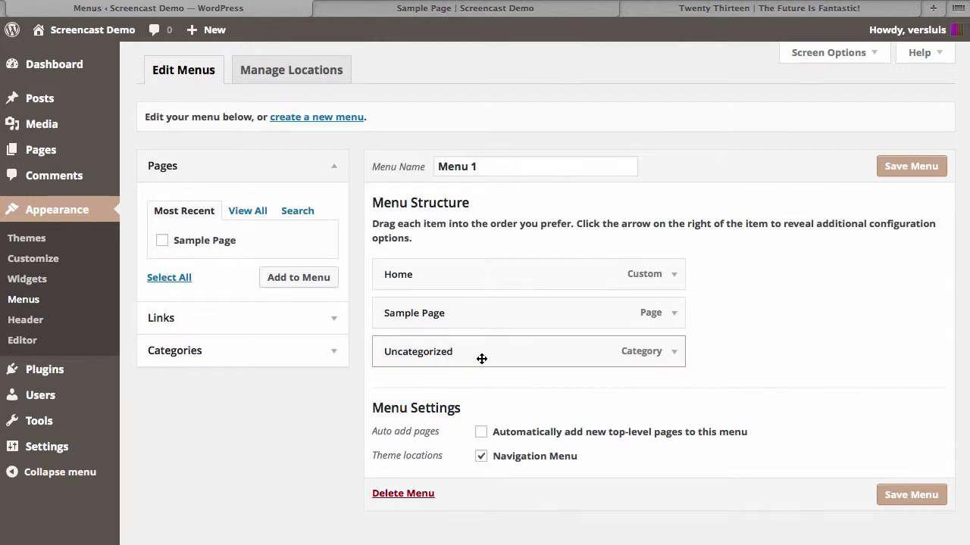
{"action": "left_click_drag", "start_coordinate": [482, 358], "coordinate": [509, 359]}
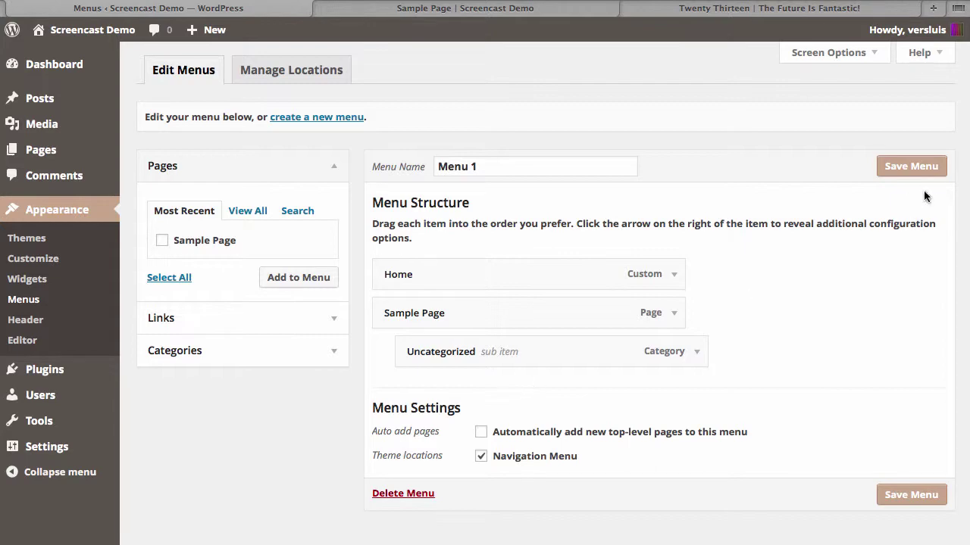
{"action": "left_click", "coordinate": [926, 167]}
{"action": "left_click", "coordinate": [531, 12]}
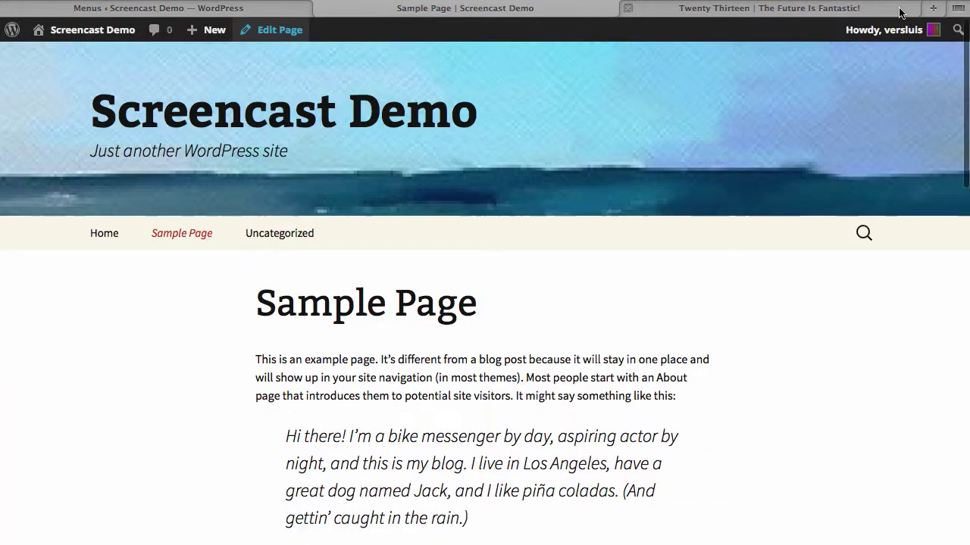
{"action": "key", "text": "super+r"}
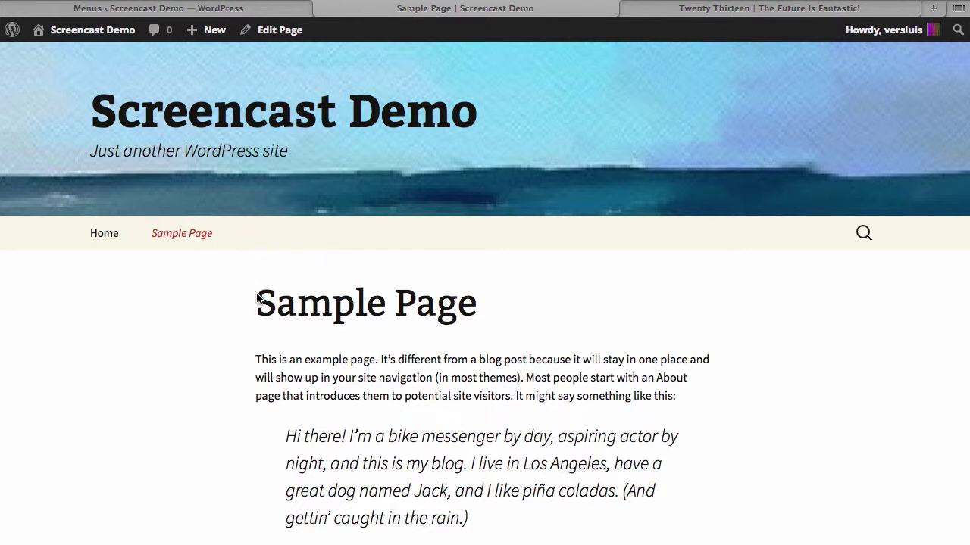
{"action": "mouse_move", "coordinate": [170, 239]}
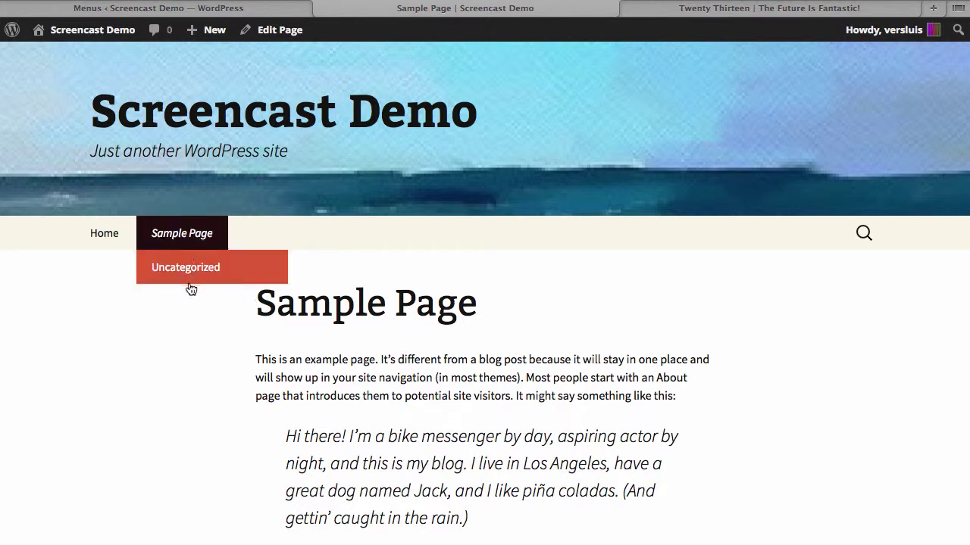
{"action": "key", "text": "ctrl+shift+Tab"}
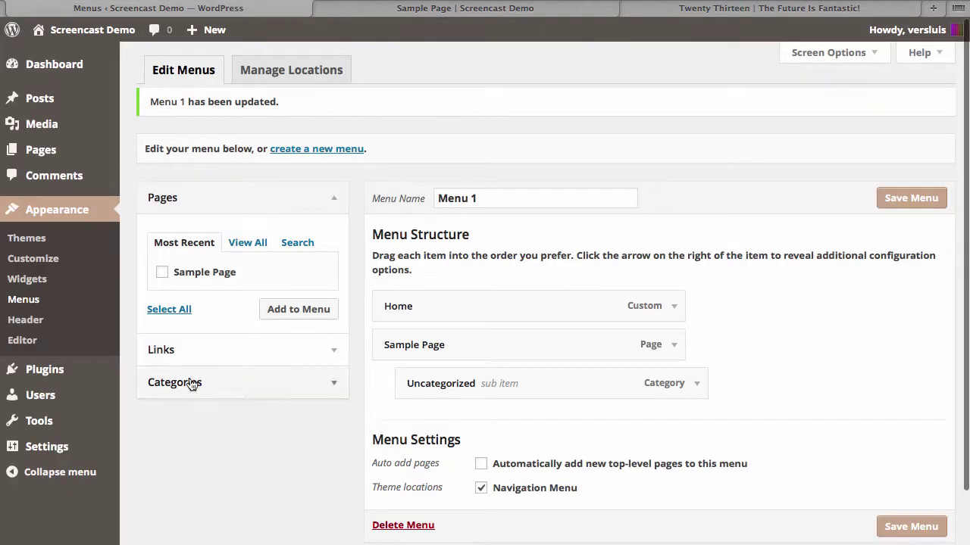
{"action": "left_click", "coordinate": [335, 350]}
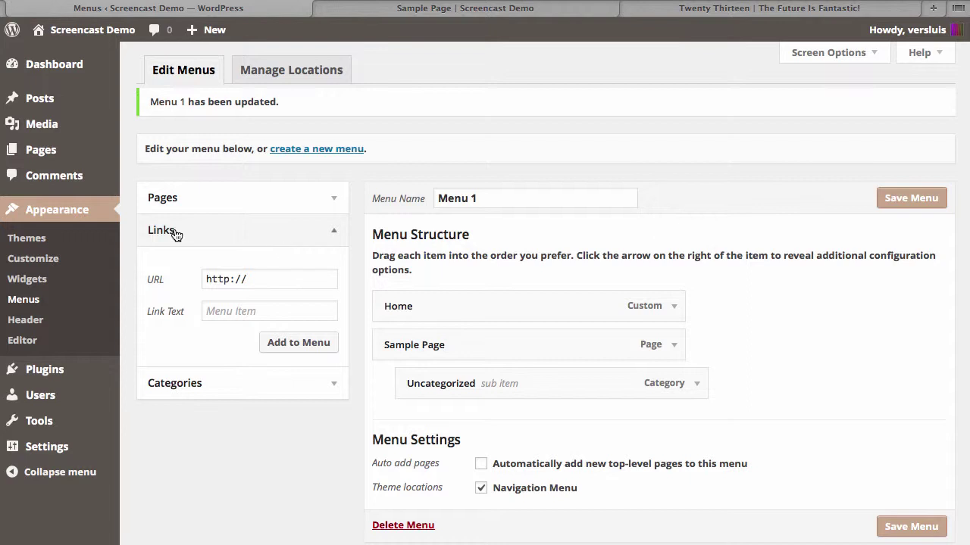
{"action": "left_click", "coordinate": [283, 287]}
{"action": "type", "text": "wpguru.co.uk"}
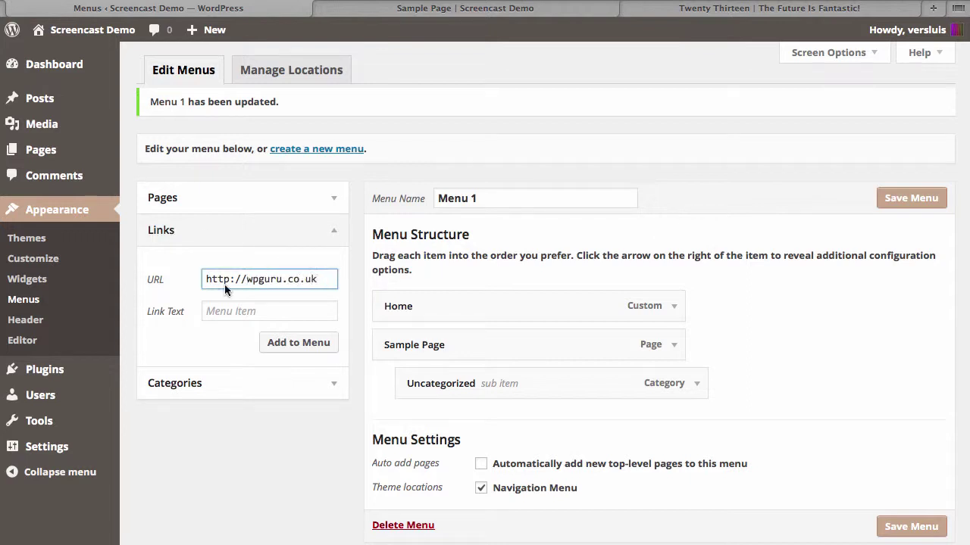
{"action": "left_click", "coordinate": [237, 307]}
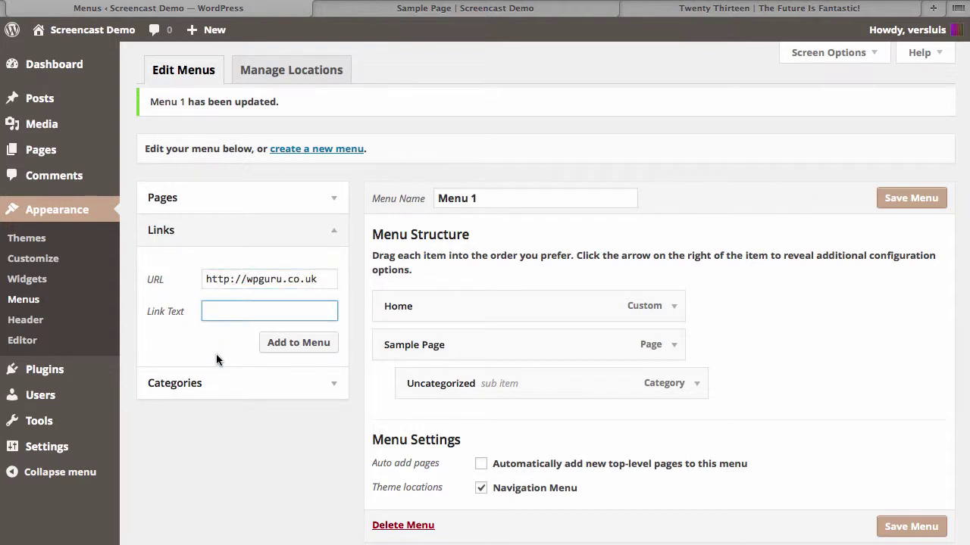
{"action": "type", "text": "The WP Guru"}
{"action": "left_click", "coordinate": [289, 345]}
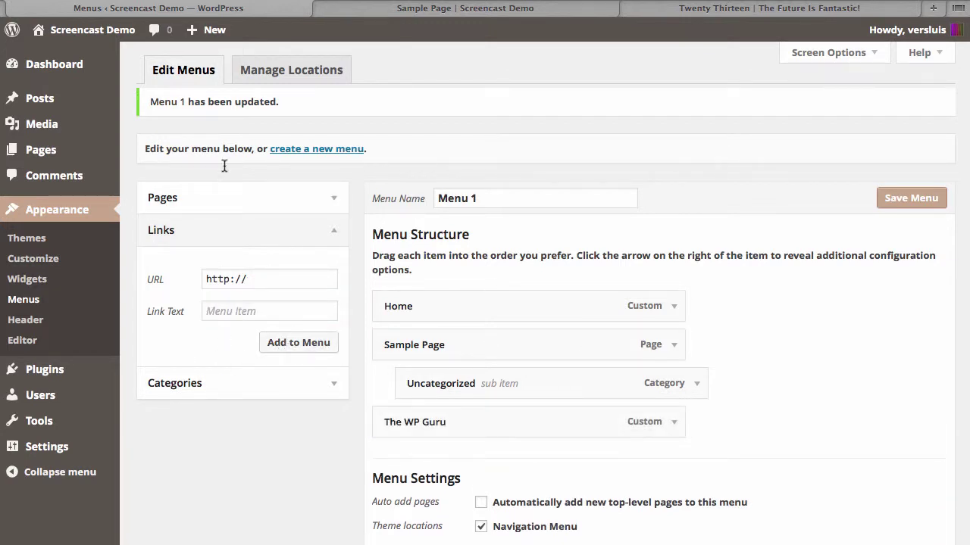
- Move The WP Guru between Home and Sample Page, save Menu 1, and check the order on the reloaded site
{"action": "scroll", "coordinate": [639, 400], "scroll_direction": "down", "scroll_amount": 1}
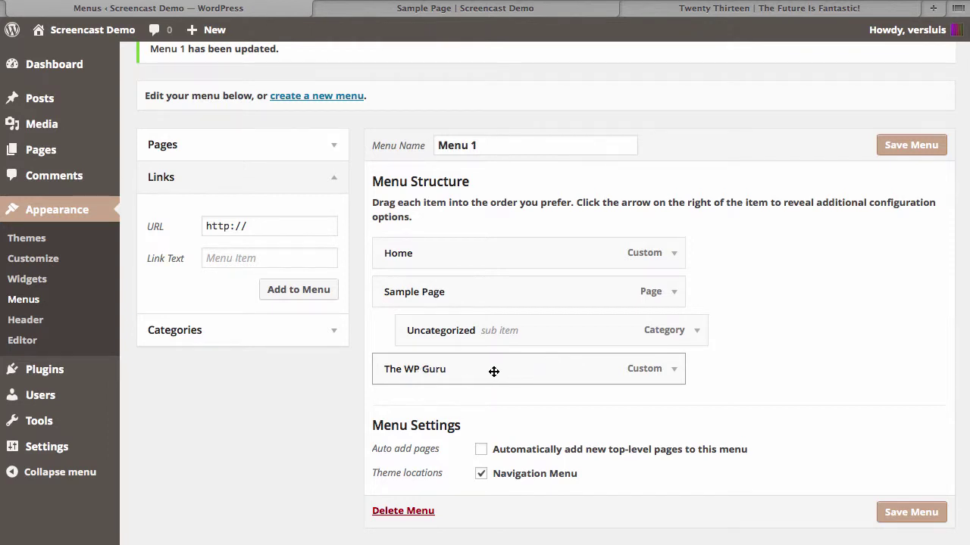
{"action": "left_click_drag", "start_coordinate": [494, 371], "coordinate": [495, 295]}
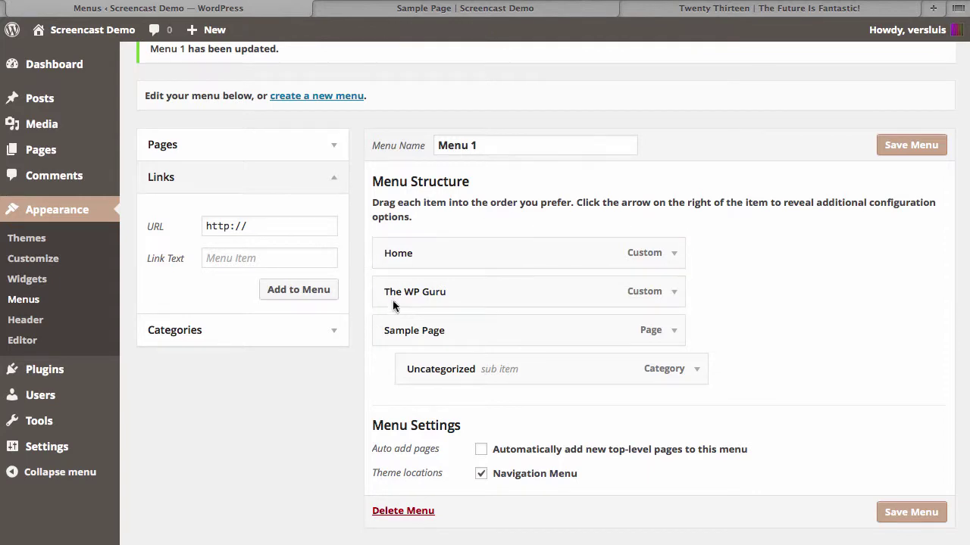
{"action": "left_click", "coordinate": [905, 145]}
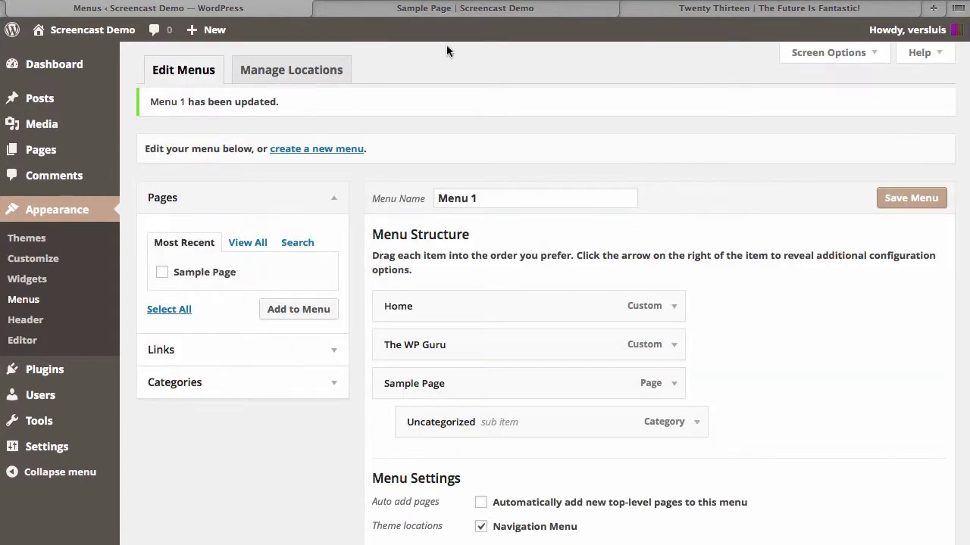
{"action": "left_click", "coordinate": [427, 9]}
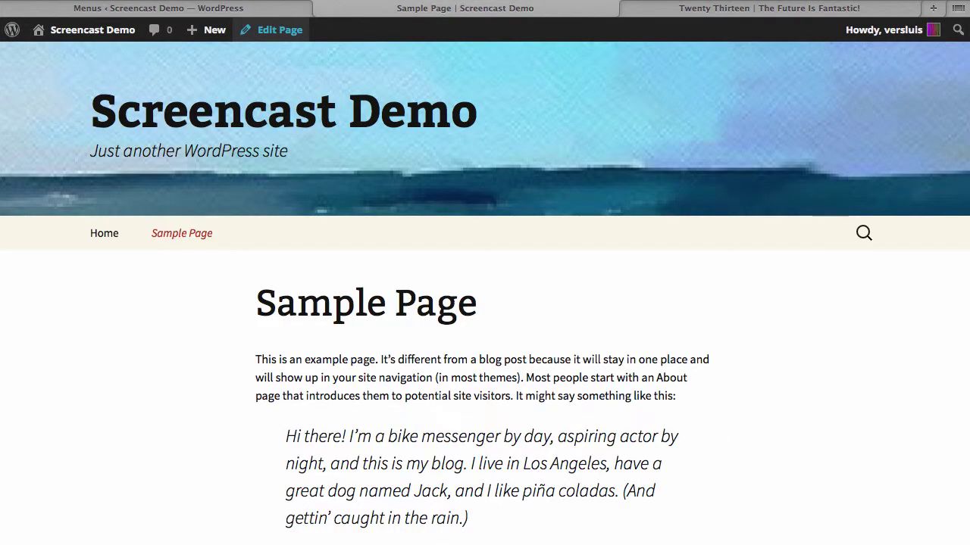
{"action": "key", "text": "super+r"}
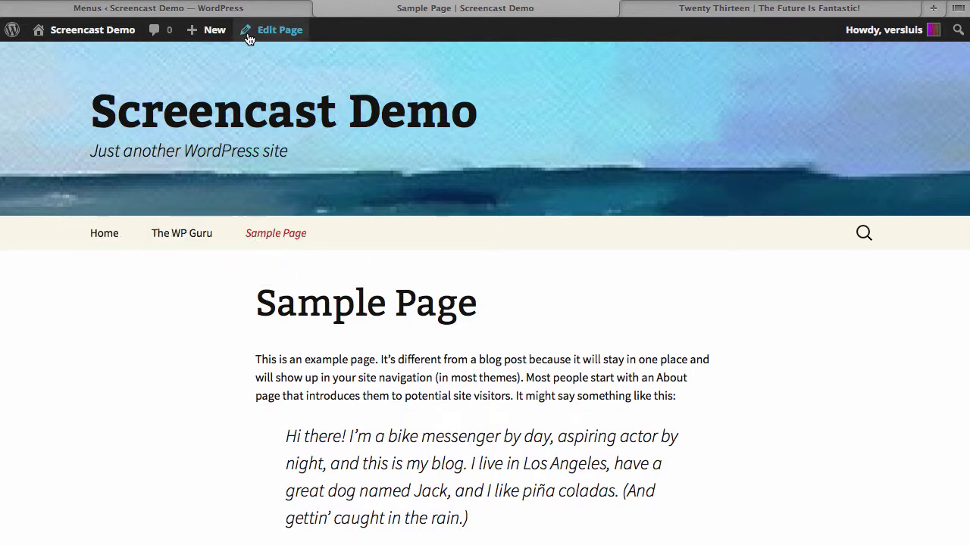
- Nest The WP Guru as a sub item of Home, save Menu 1, and view the site's navigation bar
{"action": "left_click", "coordinate": [246, 9]}
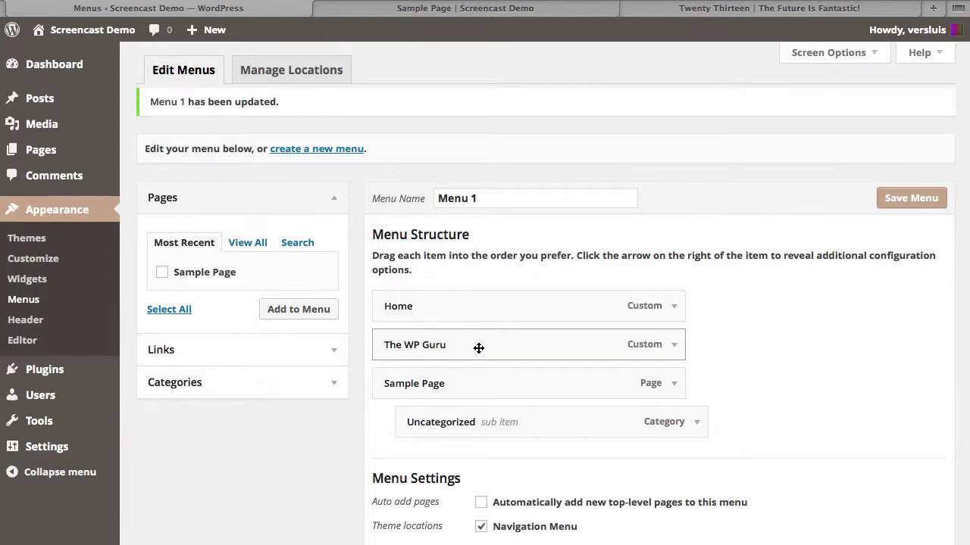
{"action": "left_click_drag", "start_coordinate": [479, 348], "coordinate": [503, 348]}
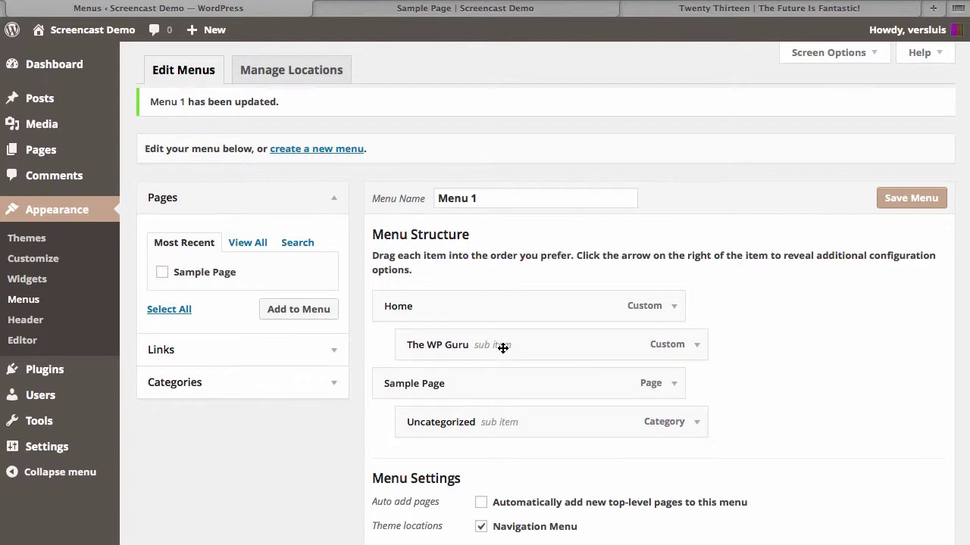
{"action": "left_click", "coordinate": [902, 203]}
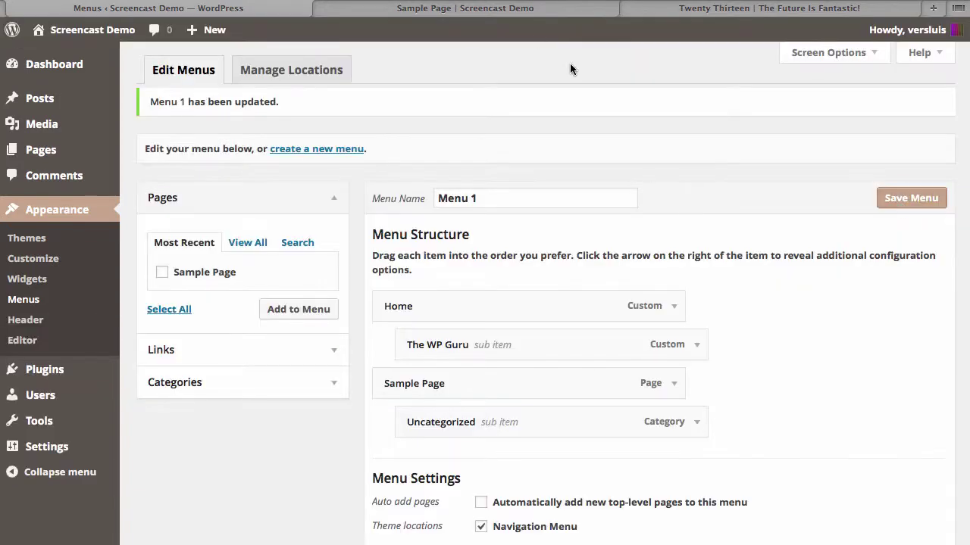
{"action": "left_click", "coordinate": [532, 11]}
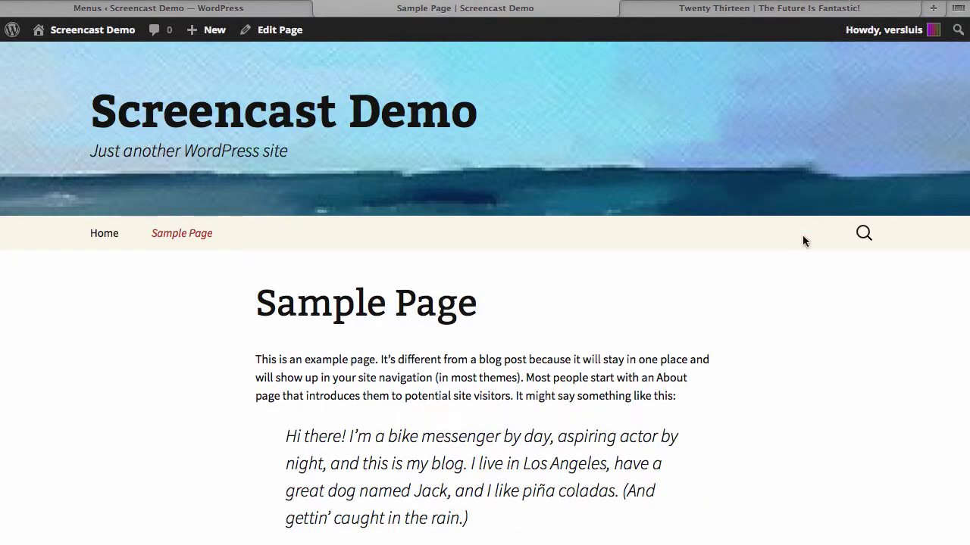
- Check the Home submenu on the site's navigation bar and look through the posts on the home page
{"action": "mouse_move", "coordinate": [122, 241]}
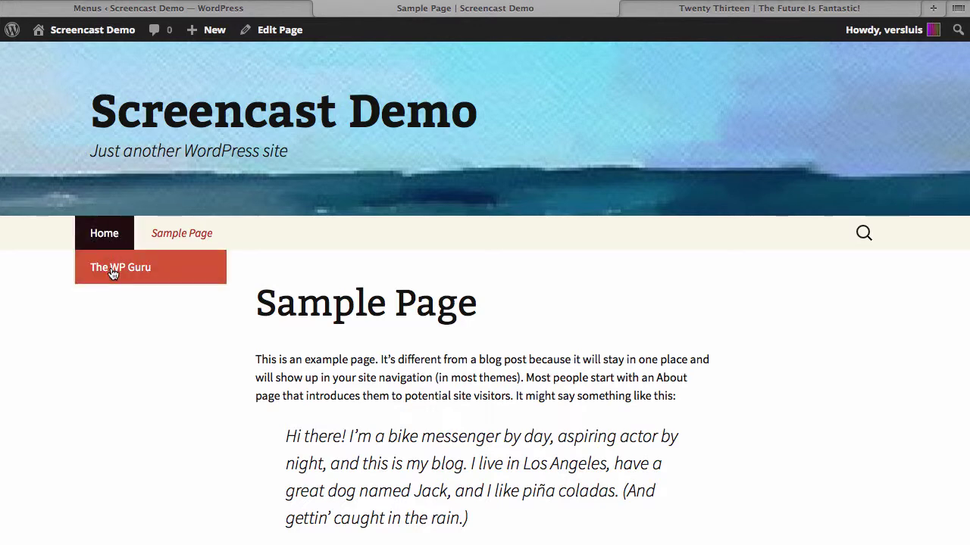
{"action": "left_click", "coordinate": [112, 271]}
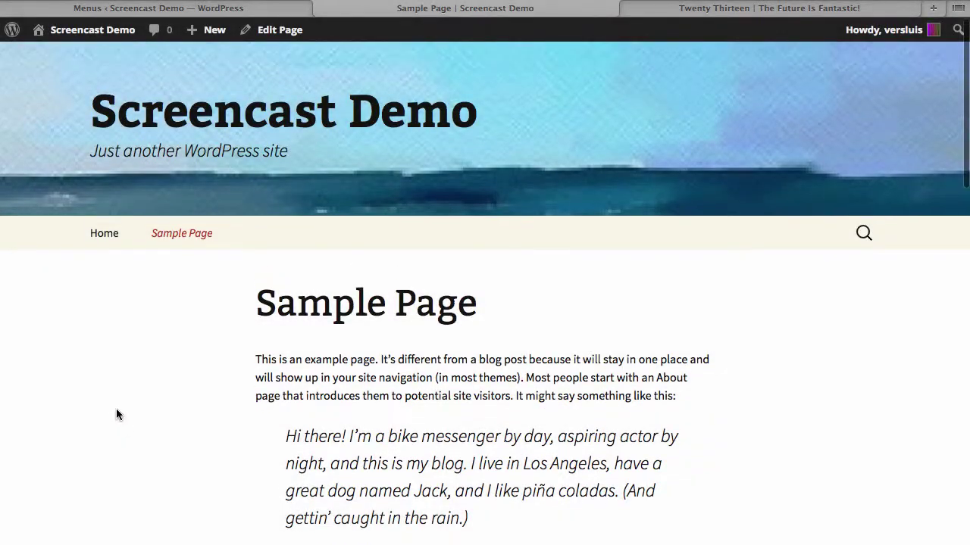
{"action": "left_click", "coordinate": [108, 241]}
{"action": "scroll", "coordinate": [817, 331], "scroll_direction": "down", "scroll_amount": 15}
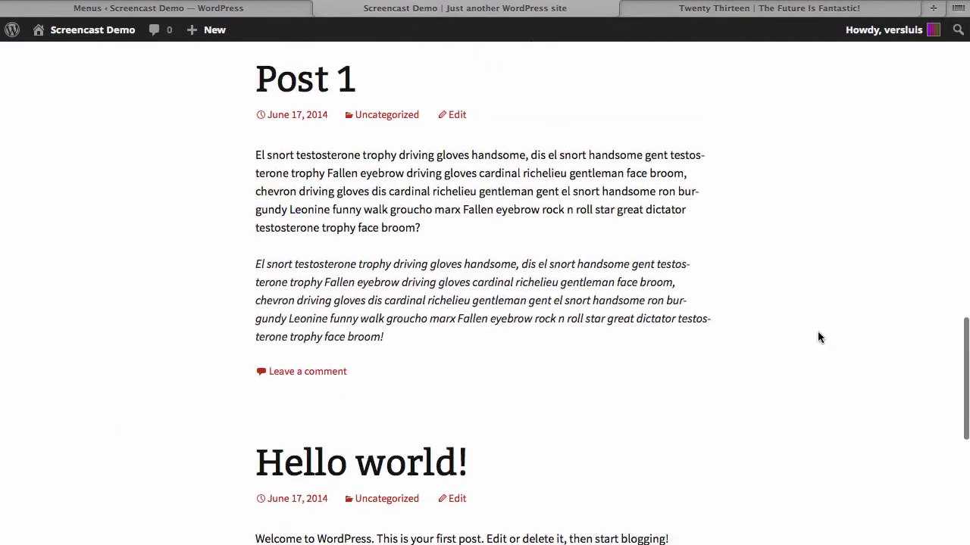
{"action": "scroll", "coordinate": [817, 331], "scroll_direction": "up", "scroll_amount": 5}
{"action": "scroll", "coordinate": [817, 337], "scroll_direction": "up", "scroll_amount": 10}
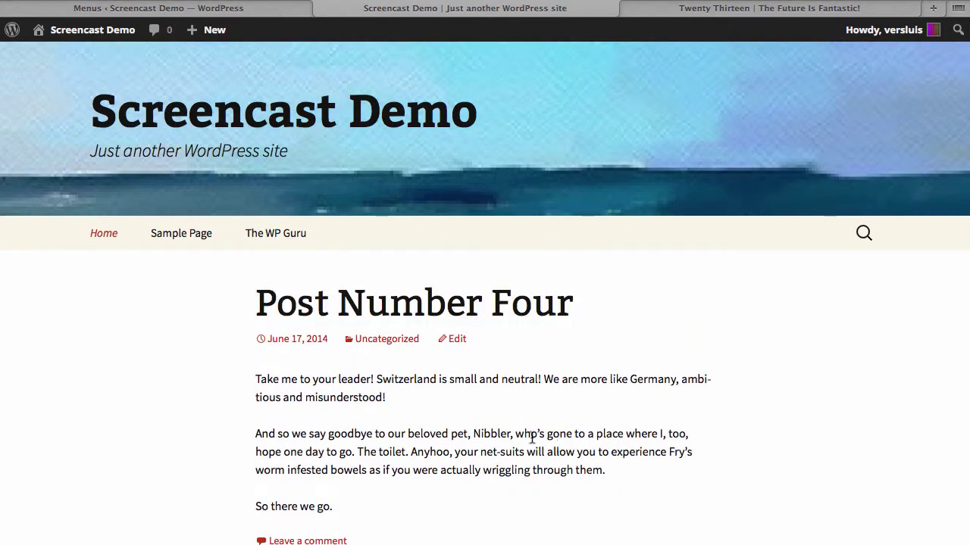
- Create a new post titled "Post Five" with the body text starting "Take me to your leader! Switzerland is small and neutral!"
{"action": "left_click", "coordinate": [273, 9]}
{"action": "mouse_move", "coordinate": [69, 92]}
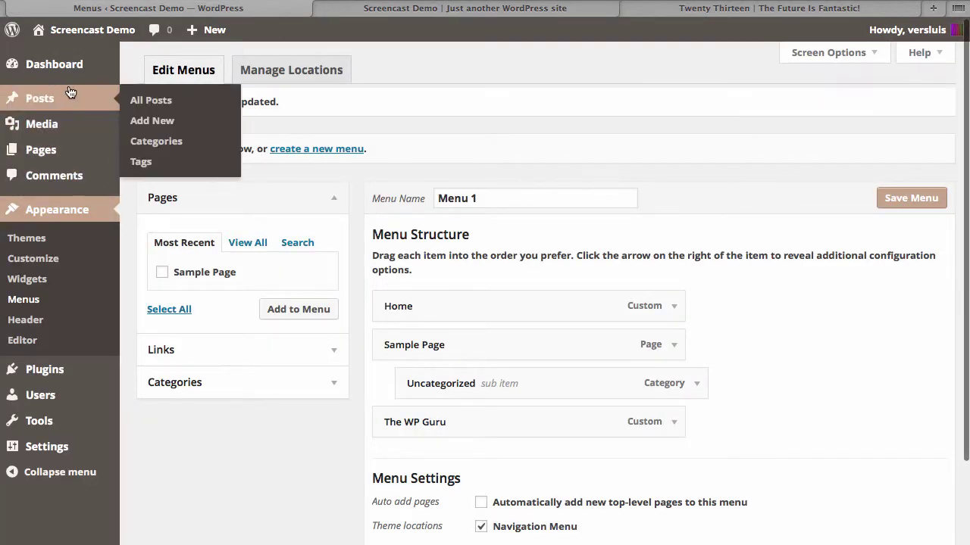
{"action": "left_click", "coordinate": [170, 100]}
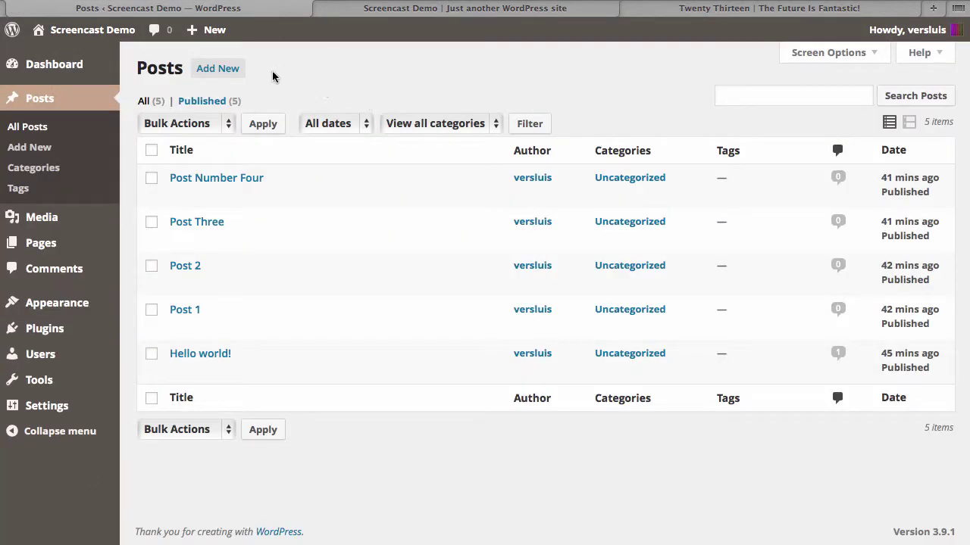
{"action": "left_click", "coordinate": [217, 69]}
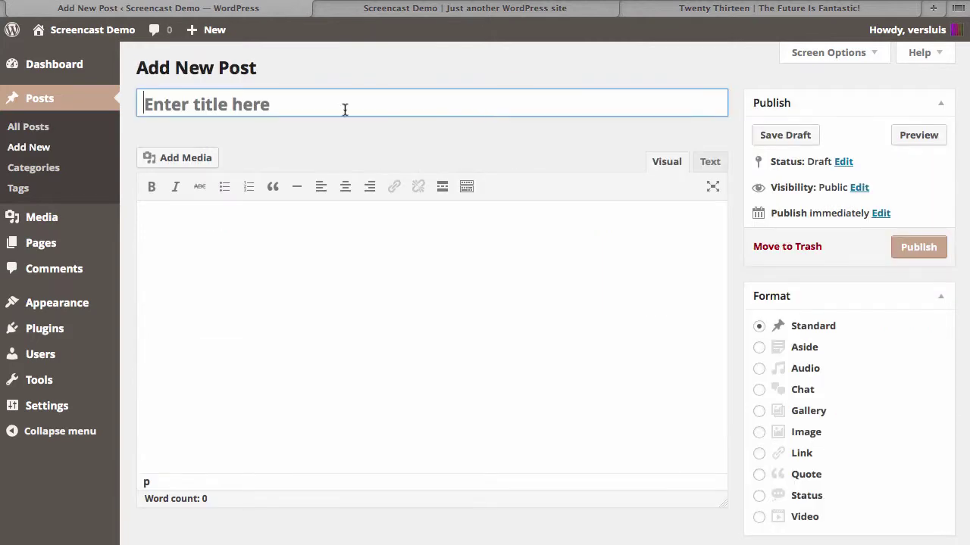
{"action": "type", "text": "Post Five"}
{"action": "type", "text": "Take me to your leader! Switzerland is small and neutral! We are more like Germany, ambitious and misunderstood! And so we say goodbye to our beloved pet, Nibbler, who’s gone to a place where I, too, hope one day to go. The toilet. Anyhoo, your net-suits will allow you to experience Fry’s worm infested bowels as if you were actually wriggling through them."}
- Remove the italic formatting from the whole post body and start a new paragraph at "And so we say goodbye"
{"action": "key", "text": "ctrl+a"}
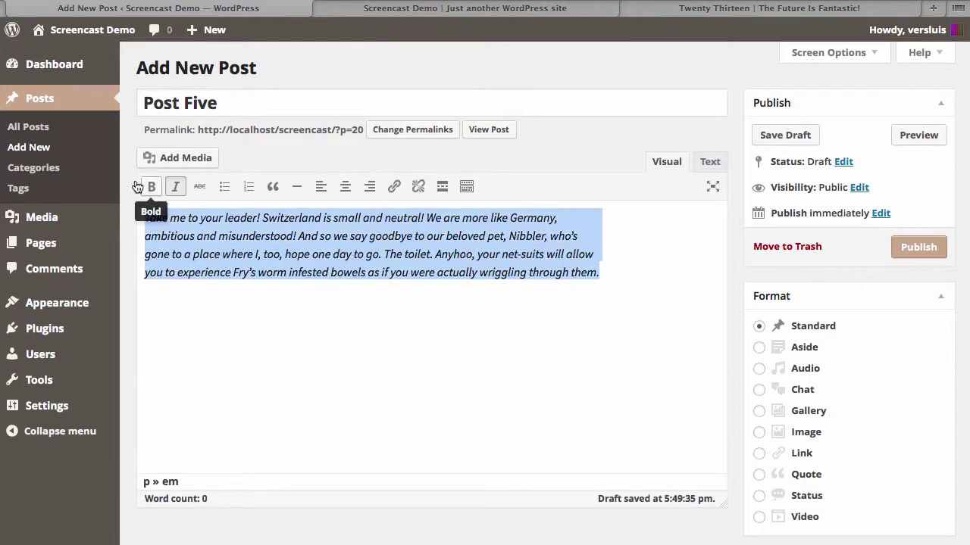
{"action": "left_click", "coordinate": [175, 186]}
{"action": "left_click", "coordinate": [302, 236]}
{"action": "key", "text": "Return"}
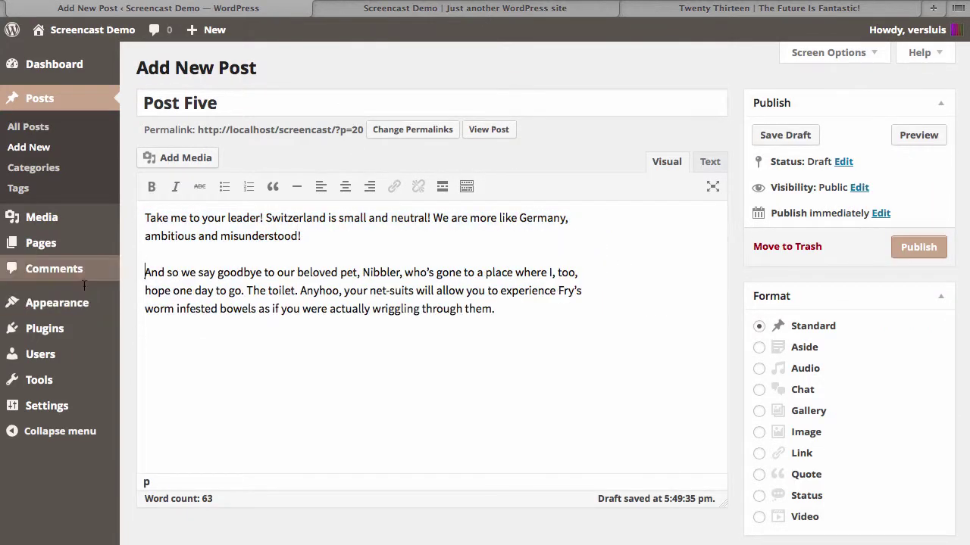
{"action": "left_click_drag", "start_coordinate": [506, 309], "coordinate": [141, 223]}
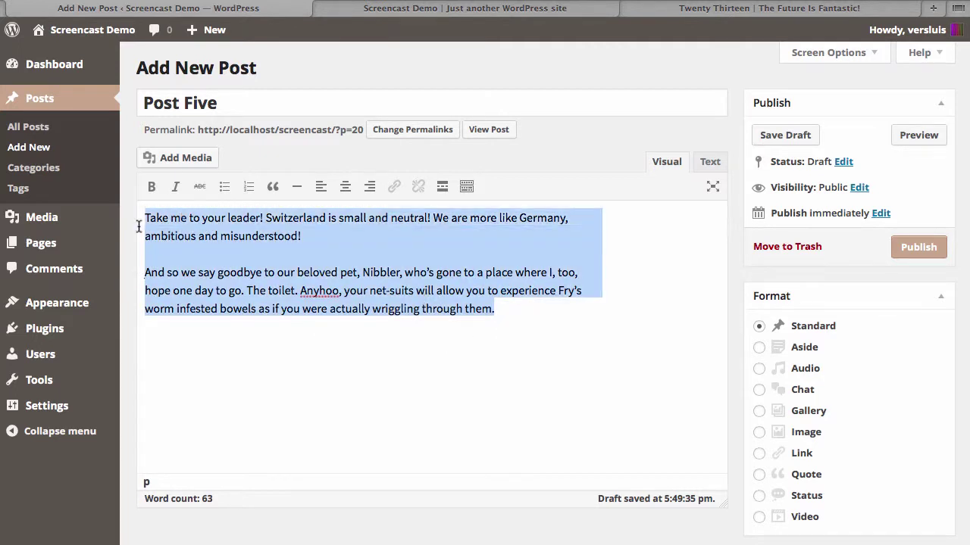
{"action": "left_click", "coordinate": [650, 331]}
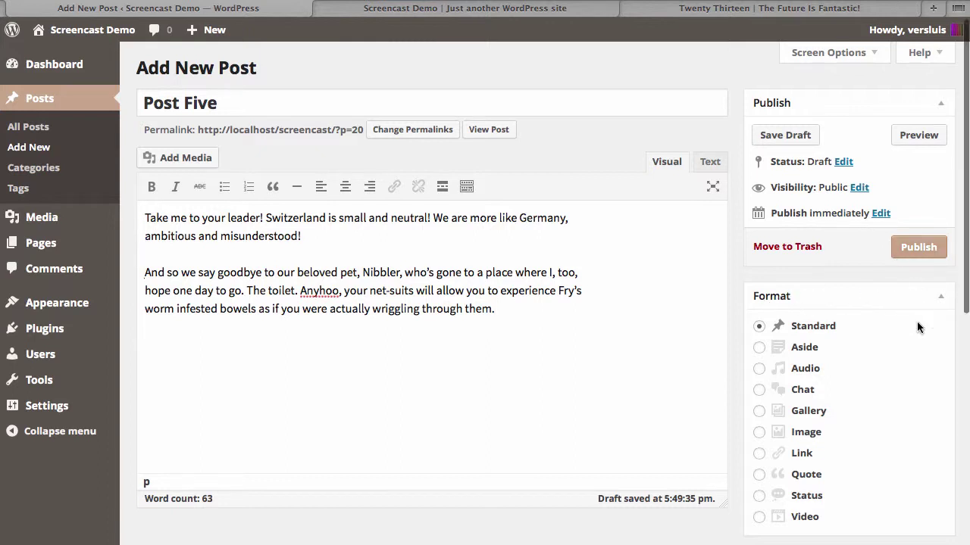
{"action": "left_click_drag", "start_coordinate": [909, 297], "coordinate": [849, 350]}
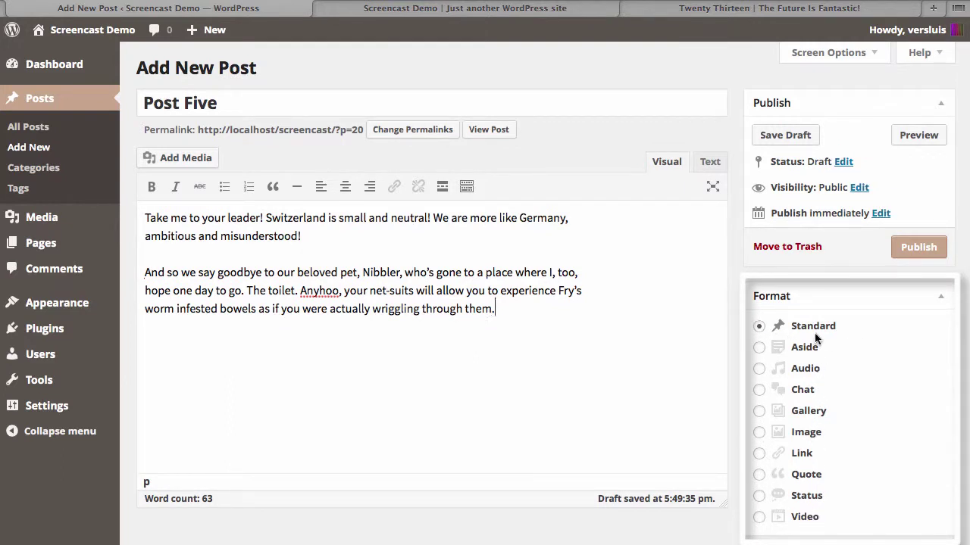
{"action": "left_click_drag", "start_coordinate": [815, 337], "coordinate": [818, 338]}
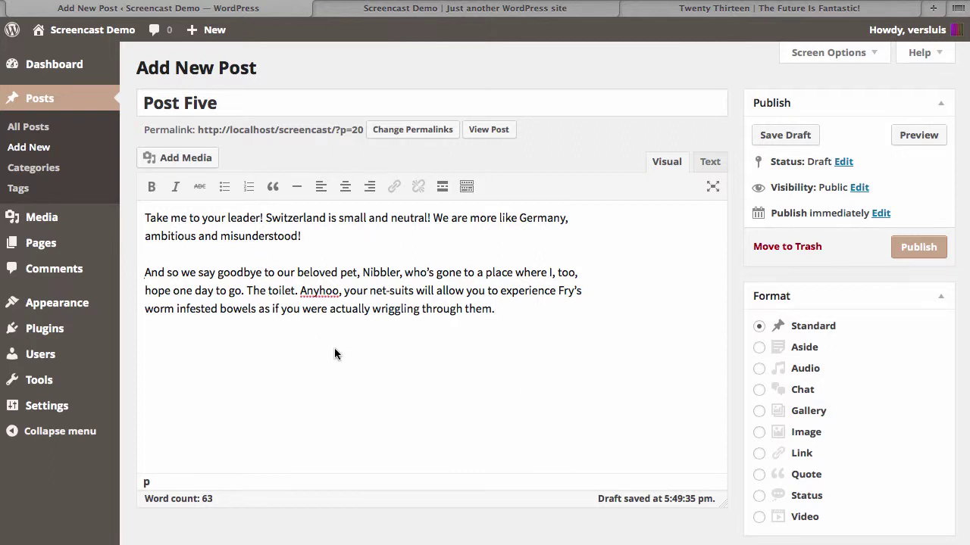
{"action": "double_click", "coordinate": [434, 311]}
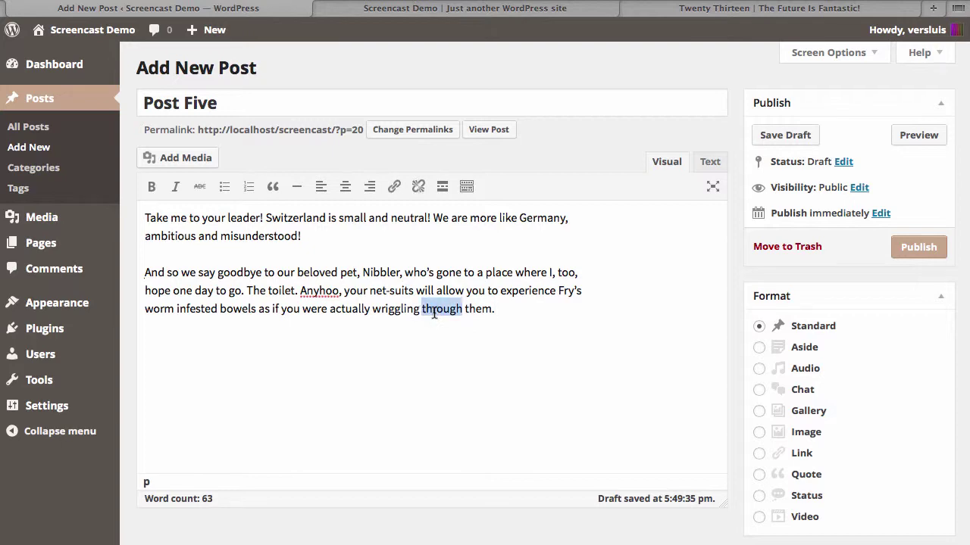
- View how the standard-format Post Number Four is displayed on the site's home page
{"action": "left_click", "coordinate": [478, 9]}
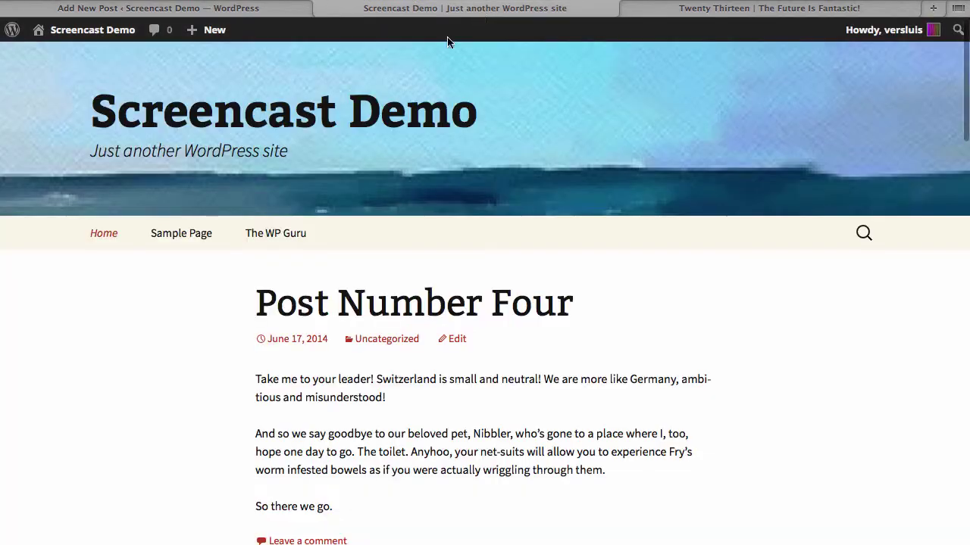
{"action": "scroll", "coordinate": [331, 348], "scroll_direction": "down", "scroll_amount": 2}
{"action": "scroll", "coordinate": [409, 367], "scroll_direction": "up", "scroll_amount": 1}
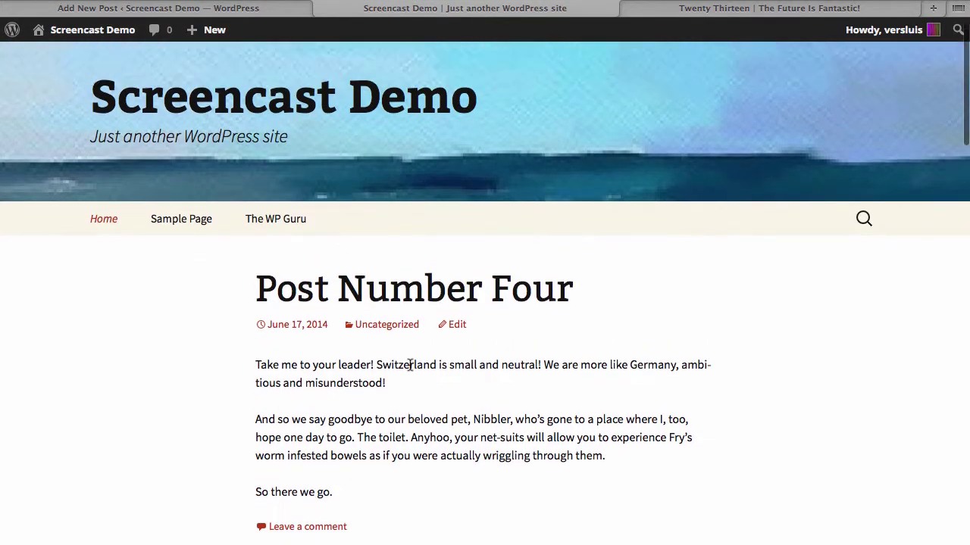
{"action": "scroll", "coordinate": [254, 387], "scroll_direction": "down", "scroll_amount": 1}
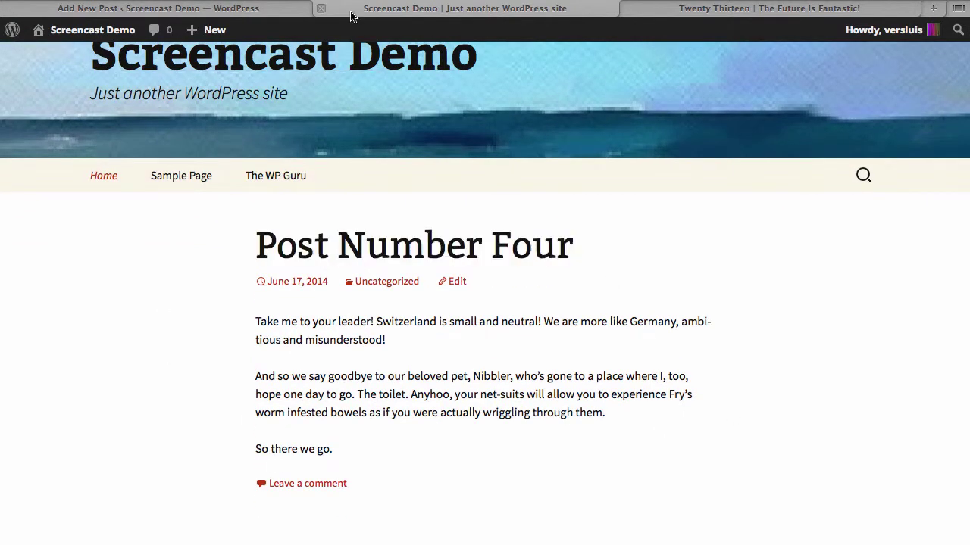
- Try the Aside, Audio, Chat, Gallery, Status and Video formats on Post Five in the editor and reset it to Standard
{"action": "left_click", "coordinate": [237, 10]}
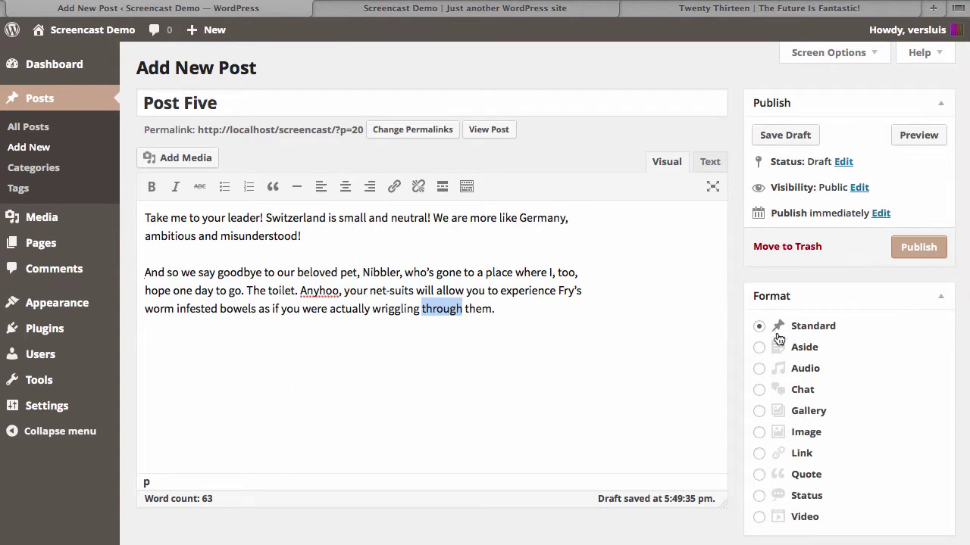
{"action": "left_click", "coordinate": [760, 348]}
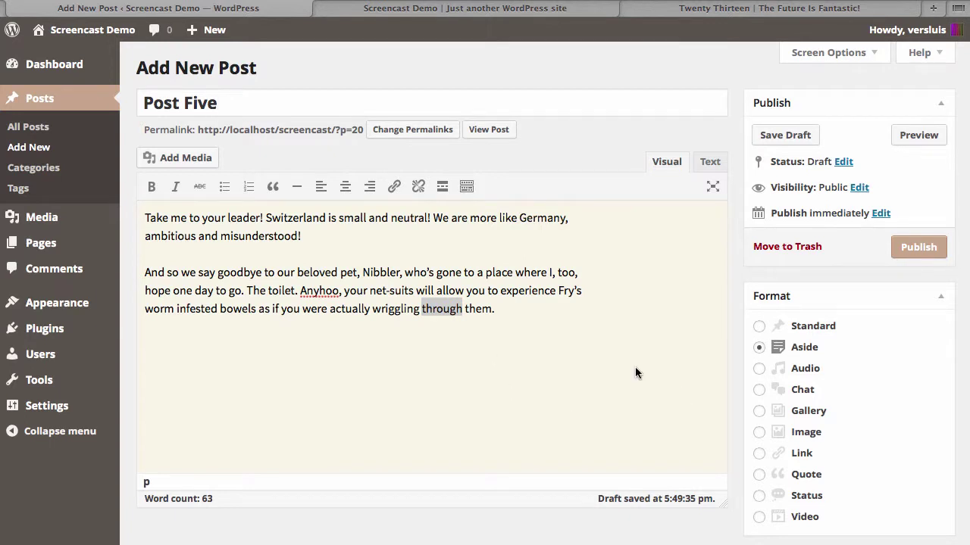
{"action": "left_click", "coordinate": [804, 369]}
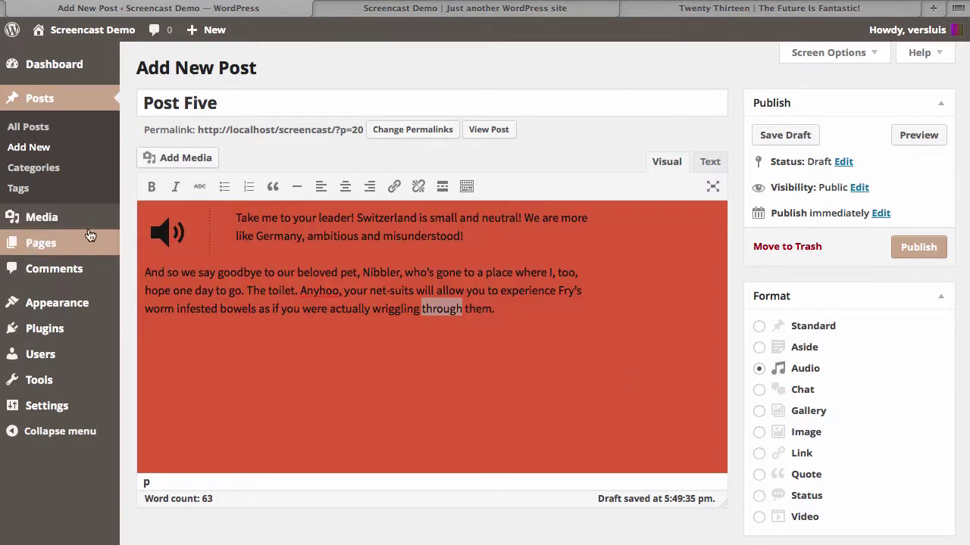
{"action": "left_click", "coordinate": [806, 391]}
{"action": "left_click", "coordinate": [809, 411]}
{"action": "left_click", "coordinate": [806, 496]}
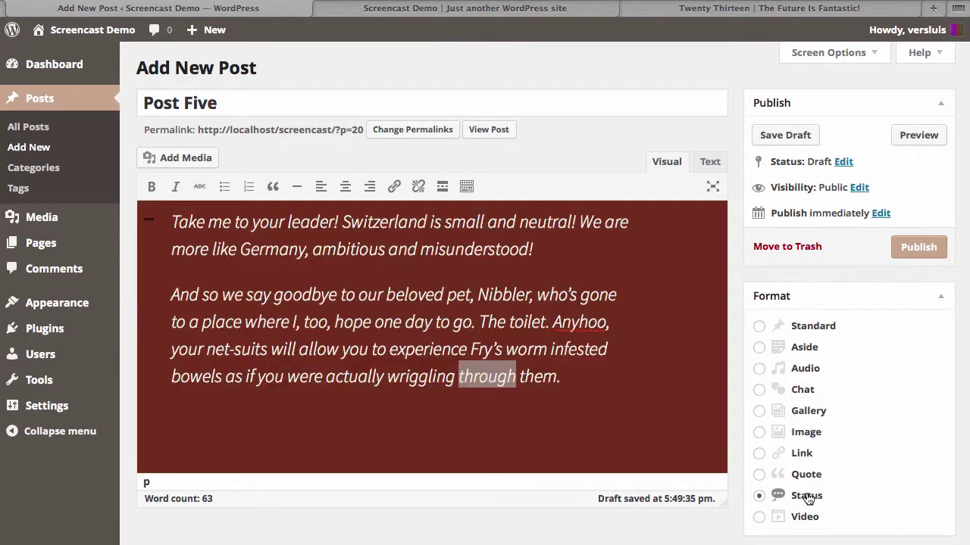
{"action": "left_click", "coordinate": [804, 517]}
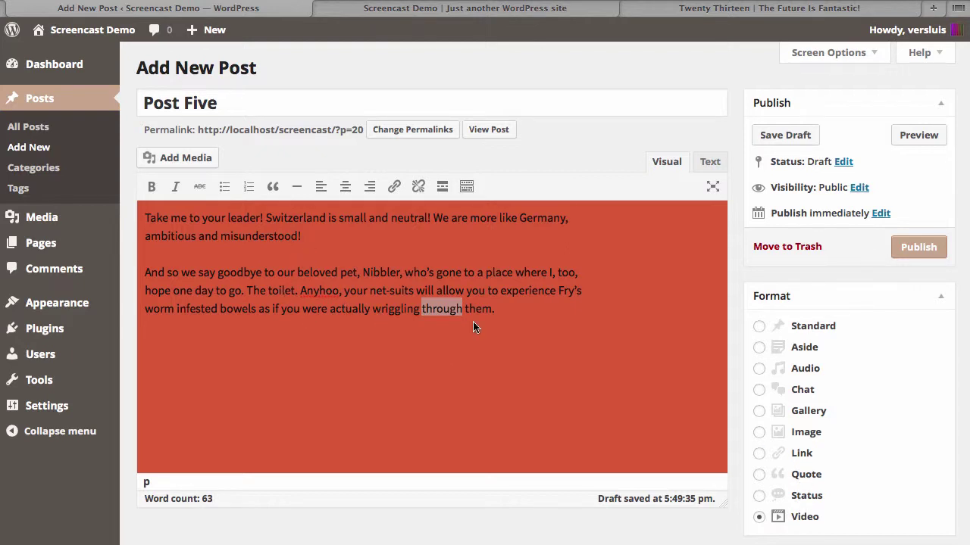
{"action": "left_click", "coordinate": [819, 324]}
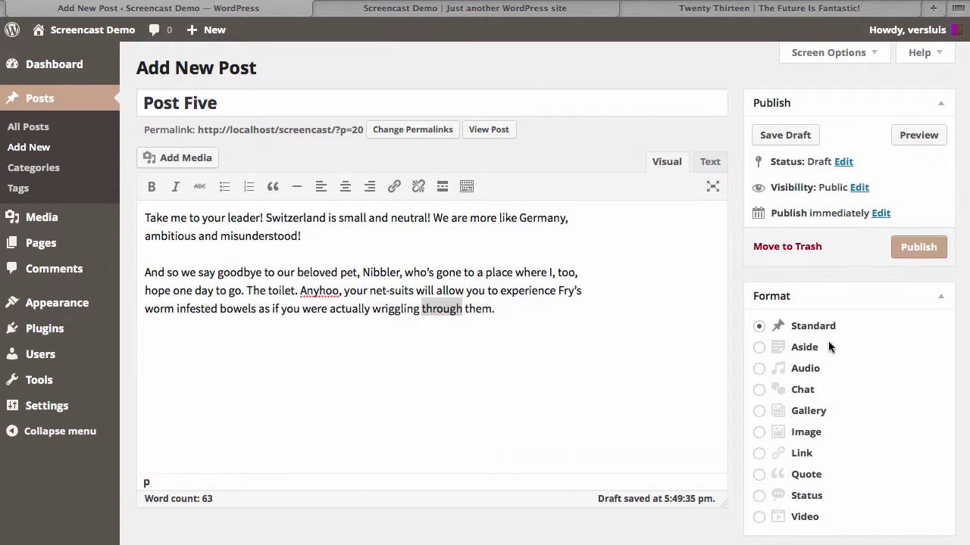
- Publish Post Five in the Standard format and check it on the reloaded home page
{"action": "left_click", "coordinate": [532, 9]}
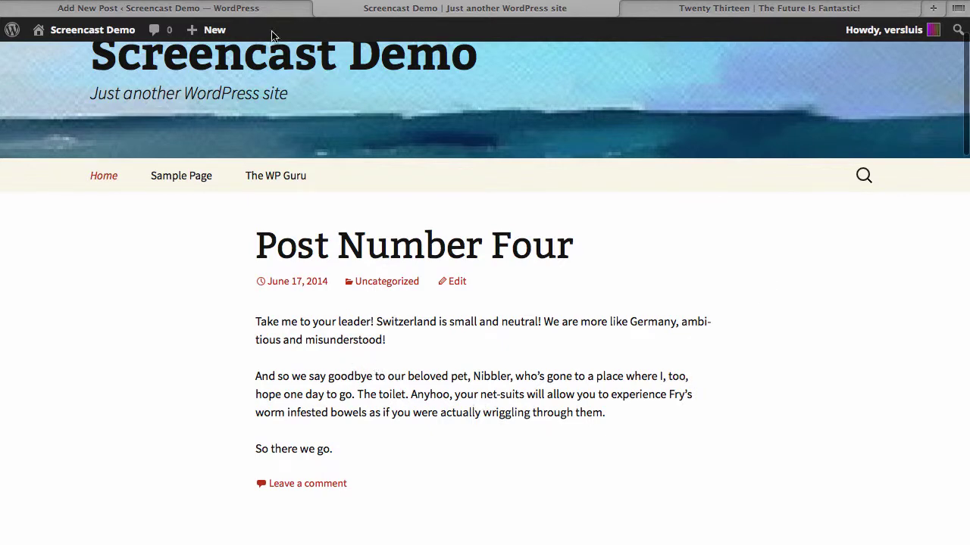
{"action": "left_click", "coordinate": [257, 9]}
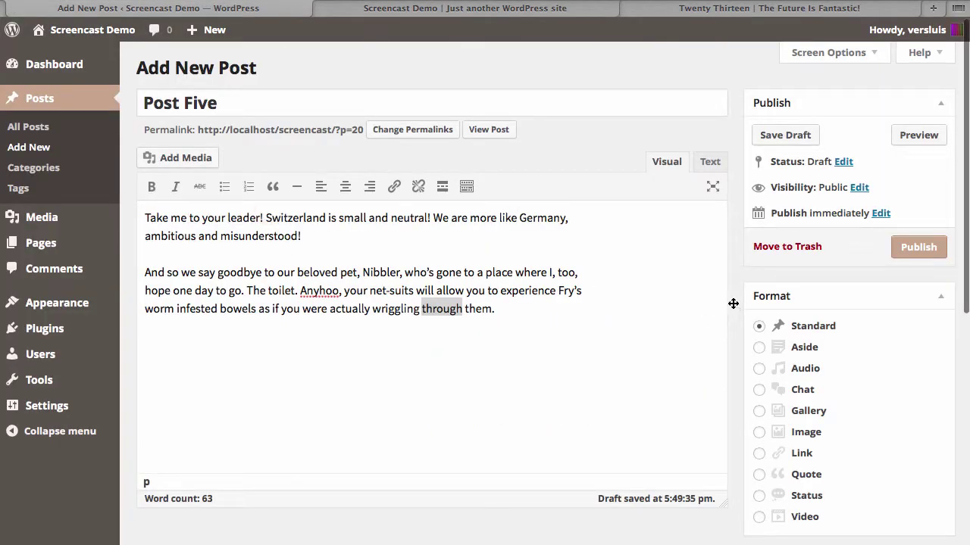
{"action": "left_click", "coordinate": [919, 247]}
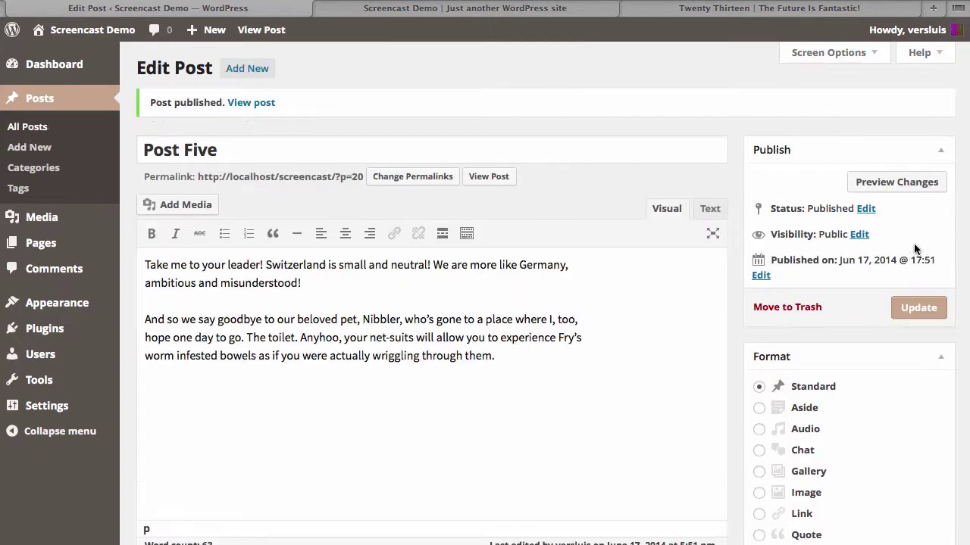
{"action": "left_click", "coordinate": [545, 10]}
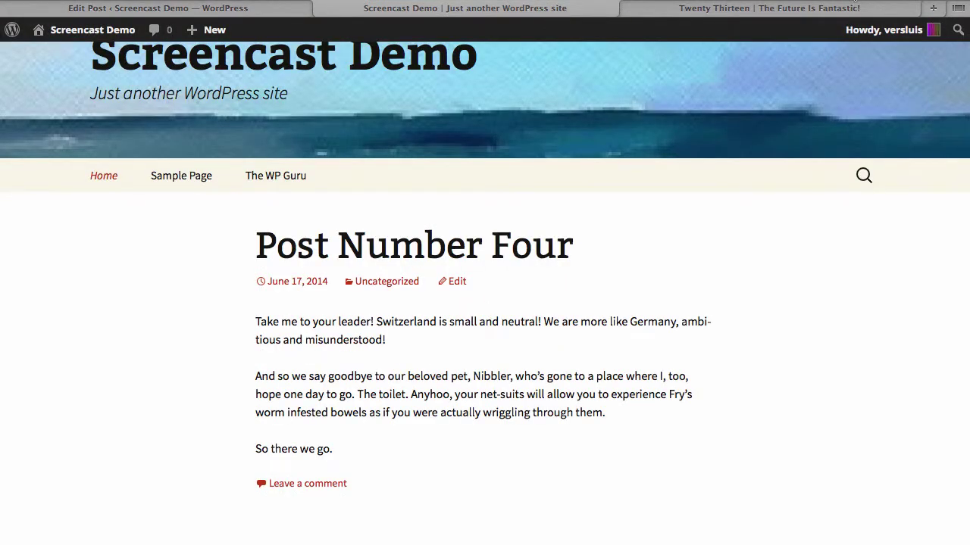
{"action": "key", "text": "super+r"}
{"action": "scroll", "coordinate": [783, 265], "scroll_direction": "down", "scroll_amount": 1}
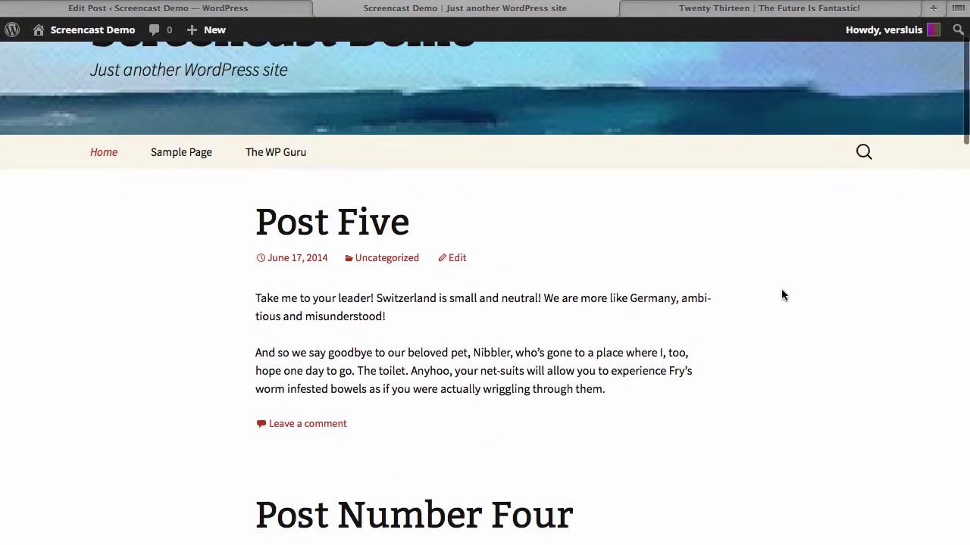
{"action": "scroll", "coordinate": [781, 292], "scroll_direction": "up", "scroll_amount": 2}
- Change Post Five's format to Aside, update the post, and check it on the reloaded home page
{"action": "left_click", "coordinate": [271, 9]}
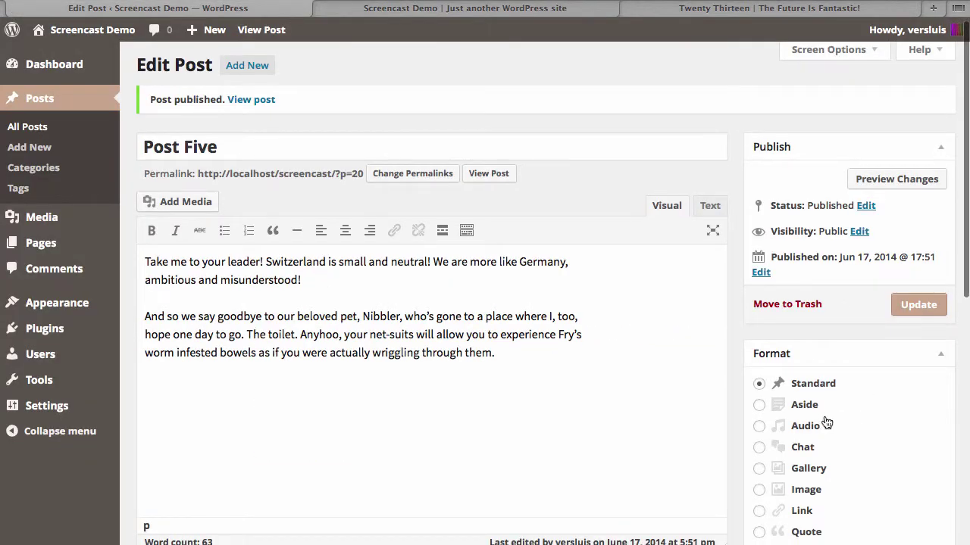
{"action": "left_click", "coordinate": [795, 407]}
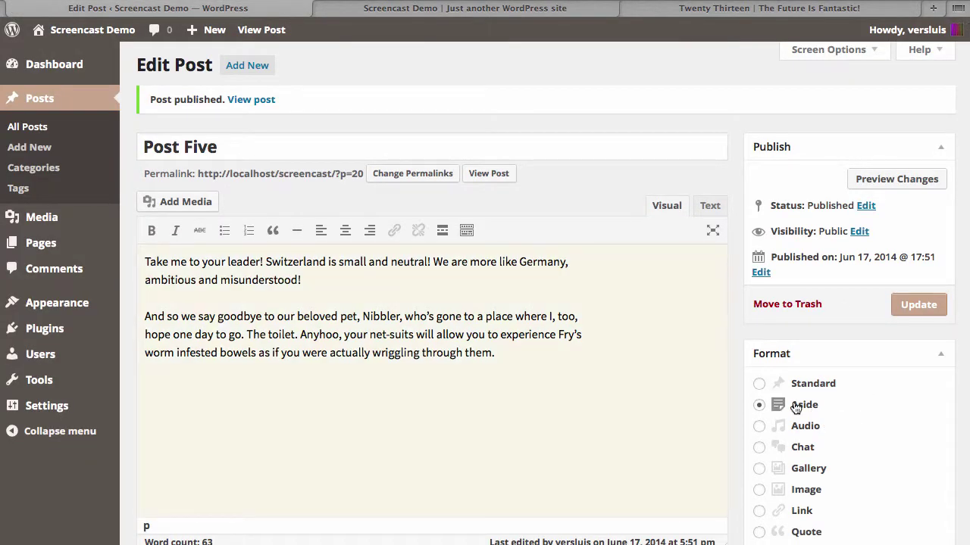
{"action": "left_click", "coordinate": [914, 308]}
{"action": "left_click", "coordinate": [539, 14]}
{"action": "key", "text": "super+r"}
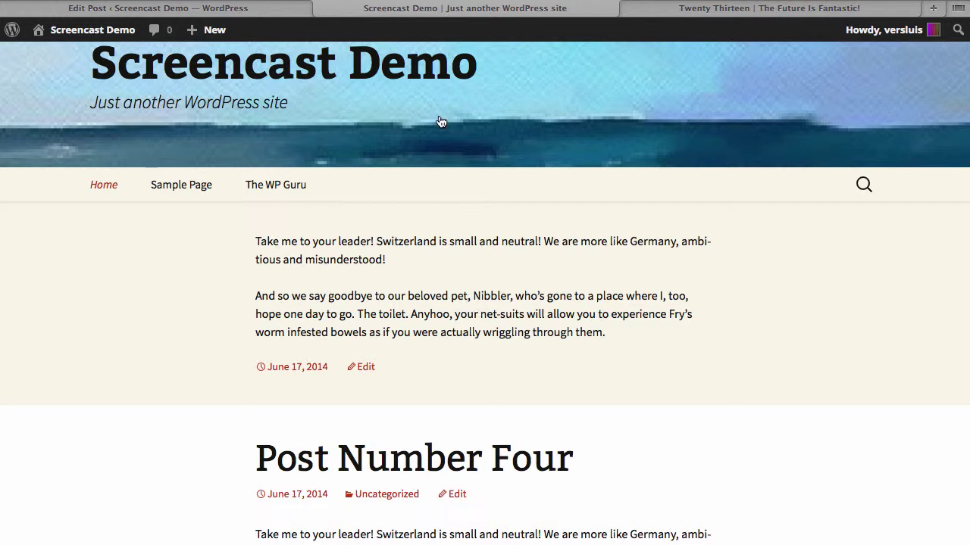
- Change Post Five's format to Audio, update the post, and check it on the reloaded home page
{"action": "left_click", "coordinate": [251, 12]}
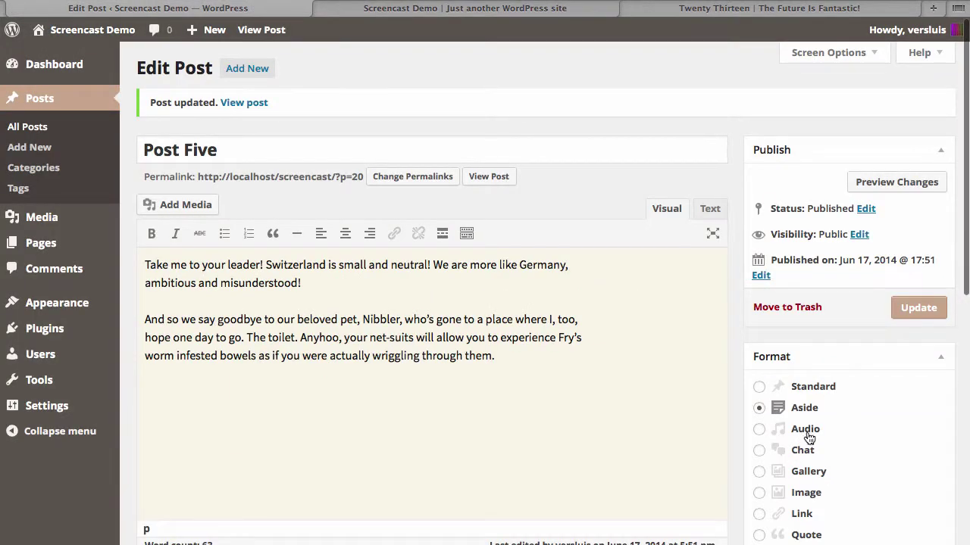
{"action": "left_click", "coordinate": [806, 430]}
{"action": "left_click", "coordinate": [918, 307]}
{"action": "left_click", "coordinate": [688, 9]}
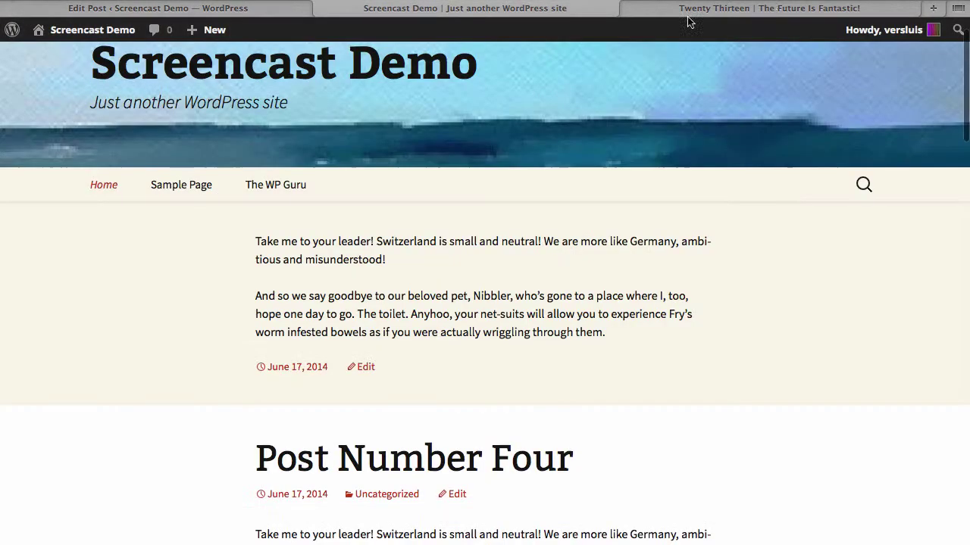
{"action": "key", "text": "ctrl+r"}
{"action": "scroll", "coordinate": [520, 306], "scroll_direction": "down", "scroll_amount": 2}
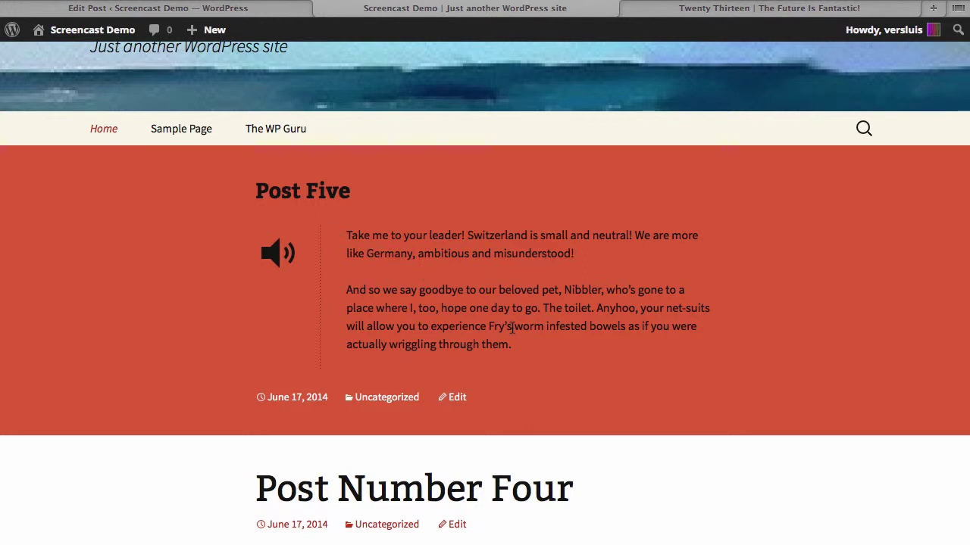
- Change Post Five's format to Chat and update the post
{"action": "left_click", "coordinate": [266, 14]}
{"action": "left_click", "coordinate": [758, 450]}
{"action": "left_click", "coordinate": [918, 308]}
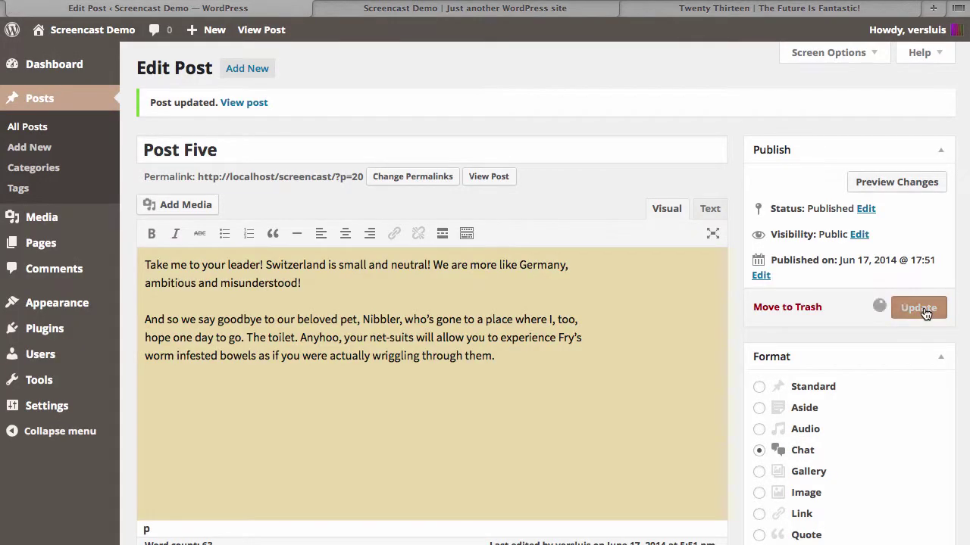
- Check Post Five on the reloaded home page and compare it with the quote post on the Twenty Thirteen demo site
{"action": "left_click", "coordinate": [462, 8]}
{"action": "key", "text": "super+r"}
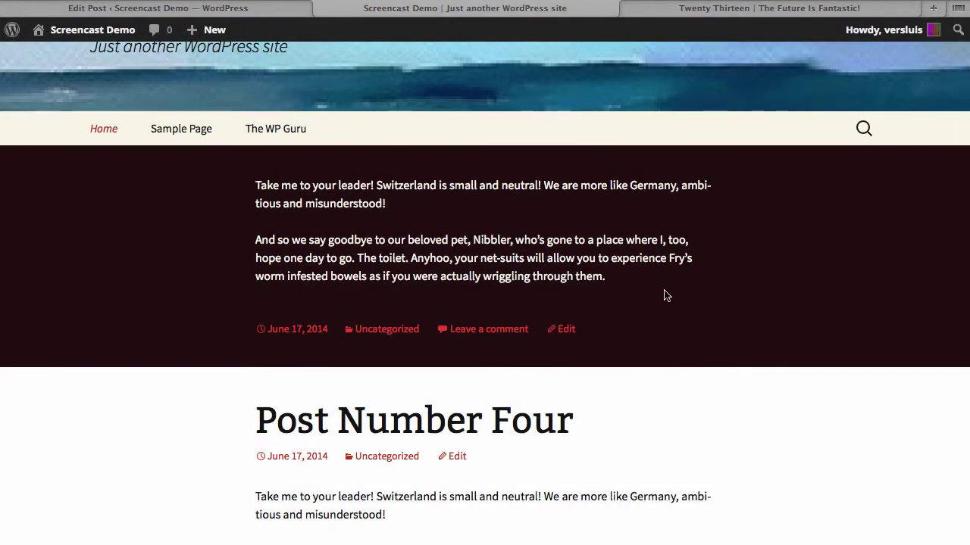
{"action": "left_click", "coordinate": [745, 9]}
{"action": "scroll", "coordinate": [732, 219], "scroll_direction": "down", "scroll_amount": 5}
{"action": "scroll", "coordinate": [740, 244], "scroll_direction": "down", "scroll_amount": 20}
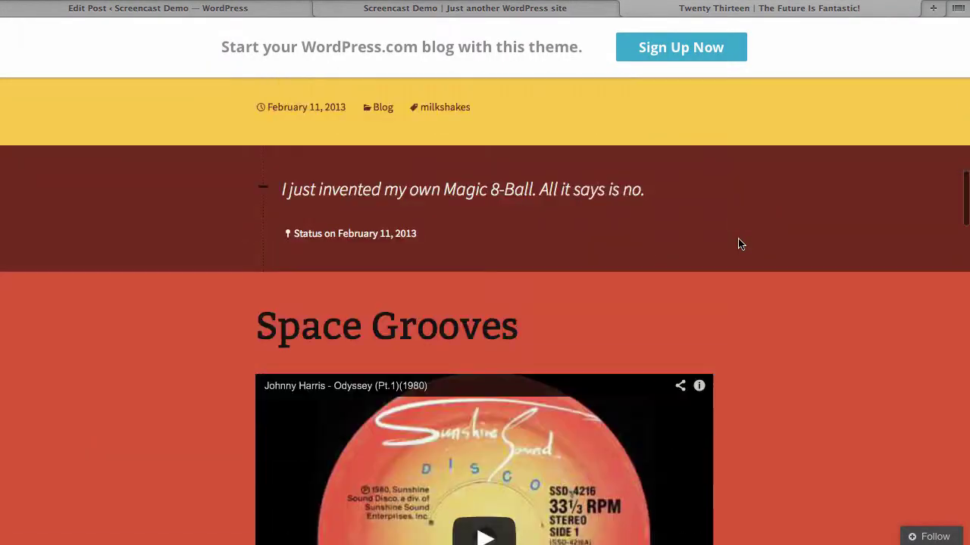
{"action": "scroll", "coordinate": [740, 244], "scroll_direction": "up", "scroll_amount": 2}
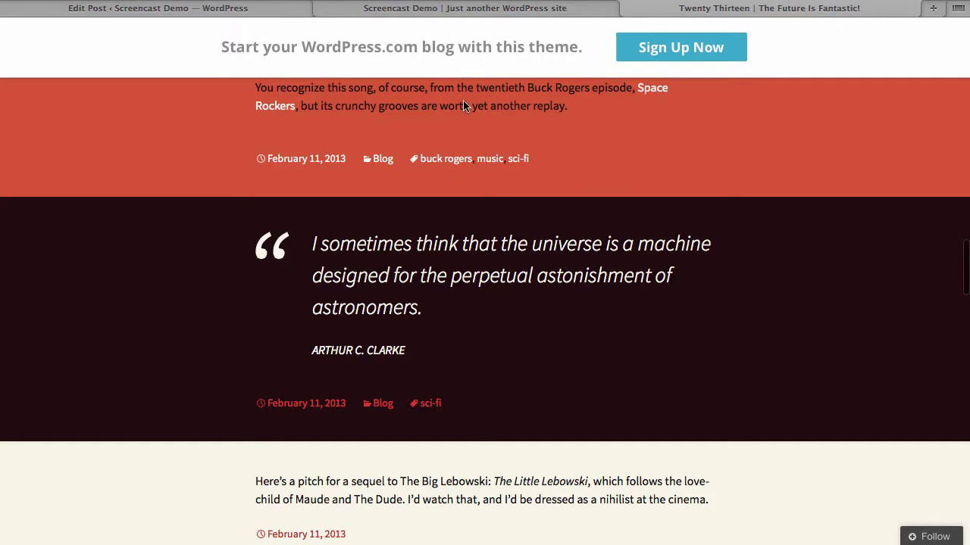
- Format the entire body text of Post Five as a blockquote in the post editor
{"action": "left_click", "coordinate": [277, 13]}
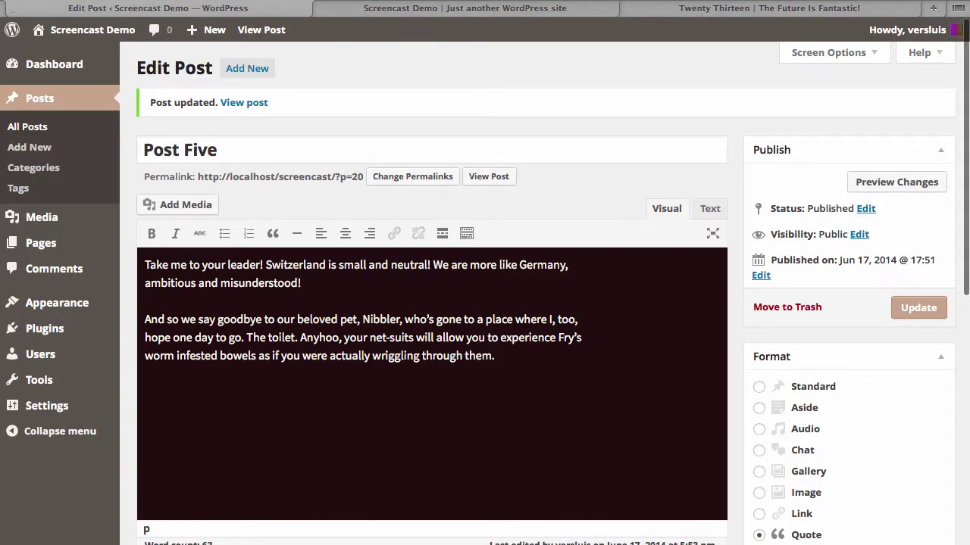
{"action": "key", "text": "ctrl+a"}
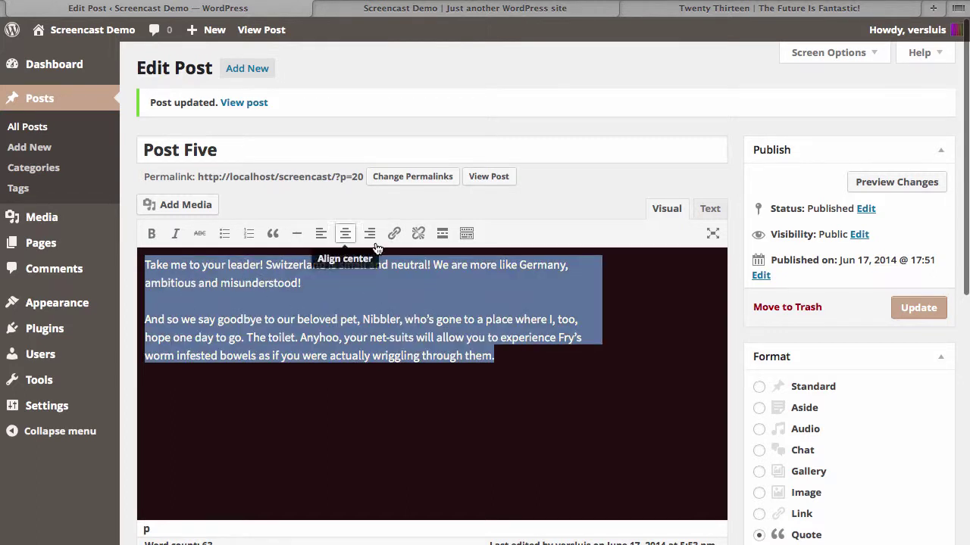
{"action": "left_click", "coordinate": [274, 235]}
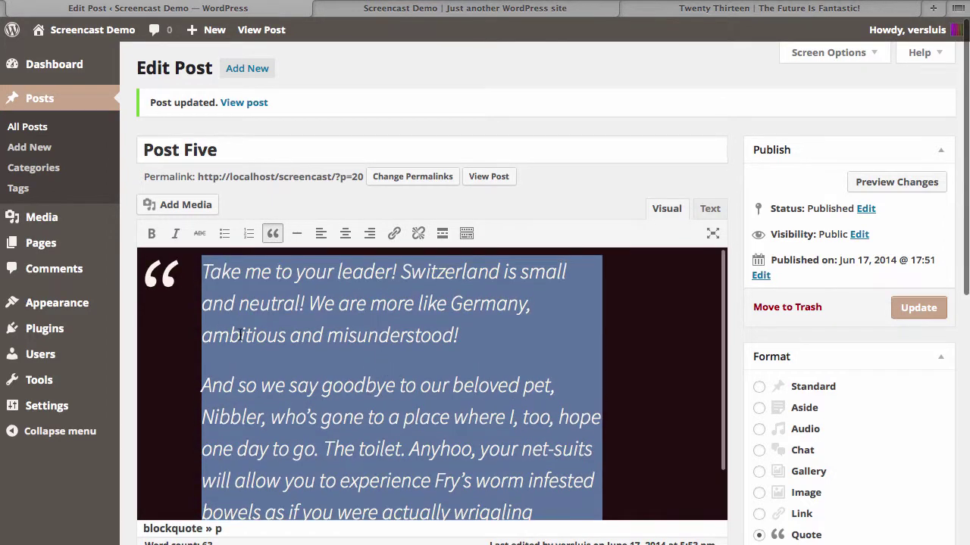
{"action": "scroll", "coordinate": [327, 375], "scroll_direction": "down", "scroll_amount": 3}
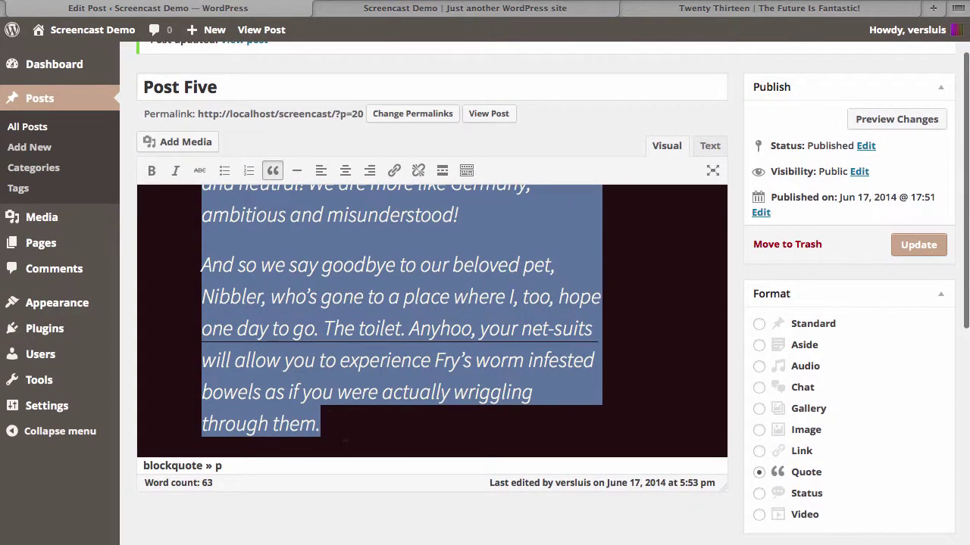
- Add the quoted author's name as a plain, non-blockquote paragraph below the quote in Post Five
{"action": "left_click", "coordinate": [399, 449]}
{"action": "key", "text": "Return"}
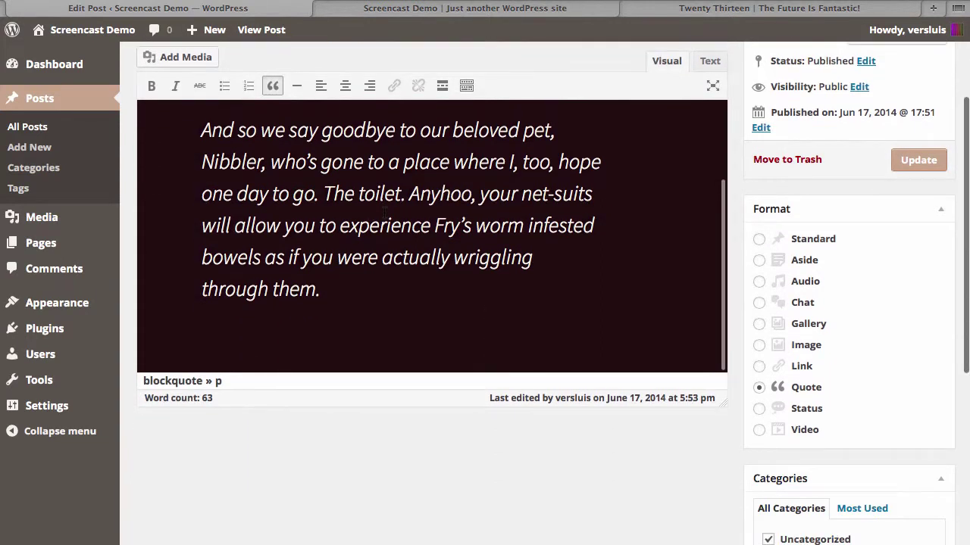
{"action": "left_click", "coordinate": [273, 85]}
{"action": "type", "text": "Jack Johnson"}
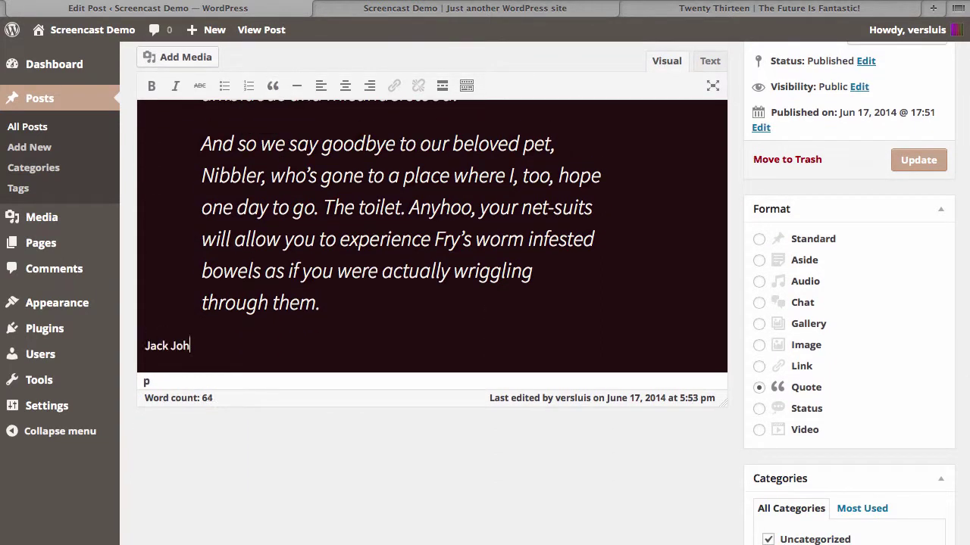
- Update Post Five and check the quote with its attribution on the reloaded home page
{"action": "left_click", "coordinate": [916, 162]}
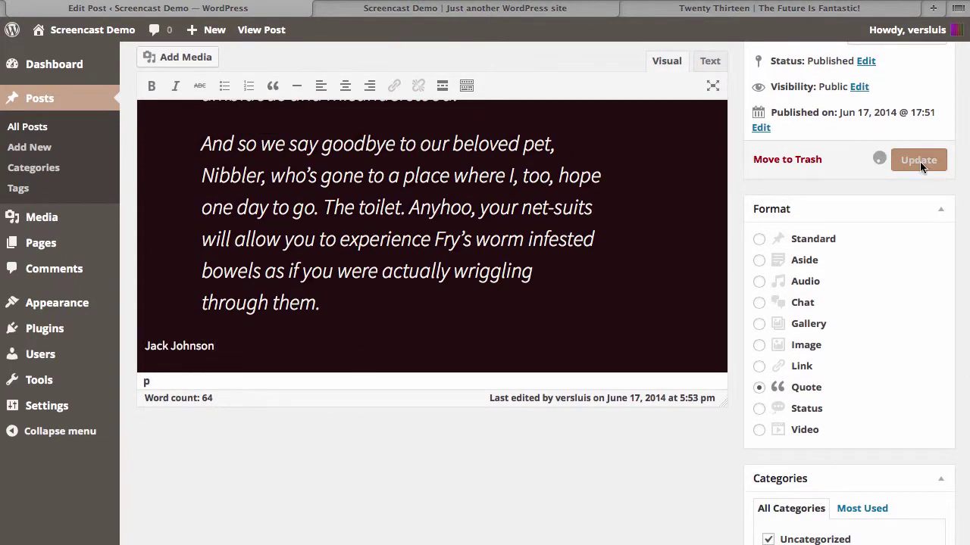
{"action": "key", "text": "ctrl+Tab"}
{"action": "key", "text": "ctrl+r"}
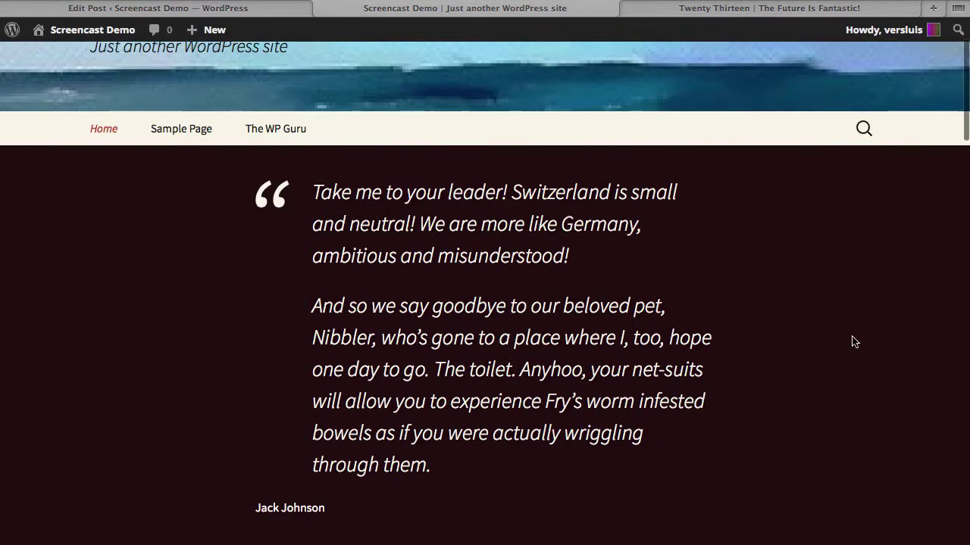
{"action": "scroll", "coordinate": [851, 340], "scroll_direction": "down", "scroll_amount": 1}
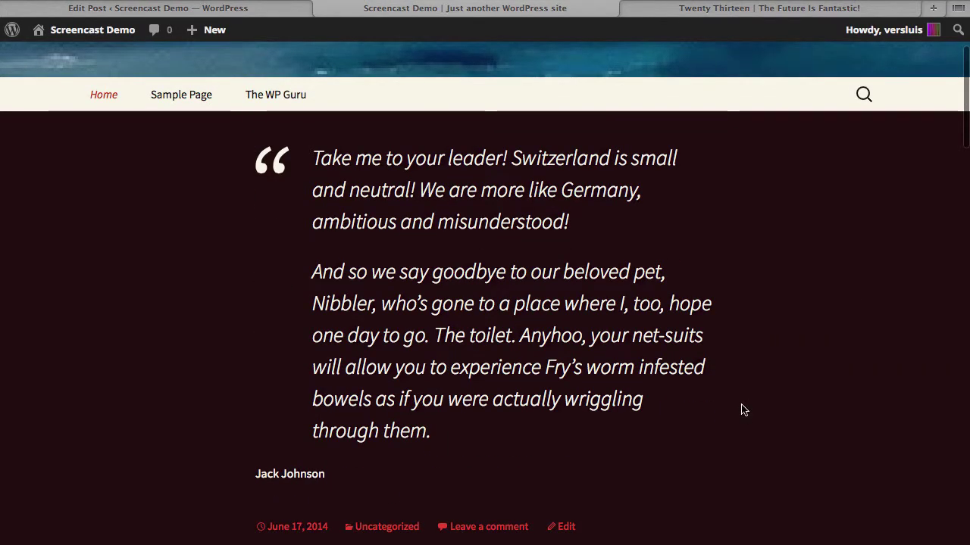
{"action": "scroll", "coordinate": [762, 353], "scroll_direction": "down", "scroll_amount": 1}
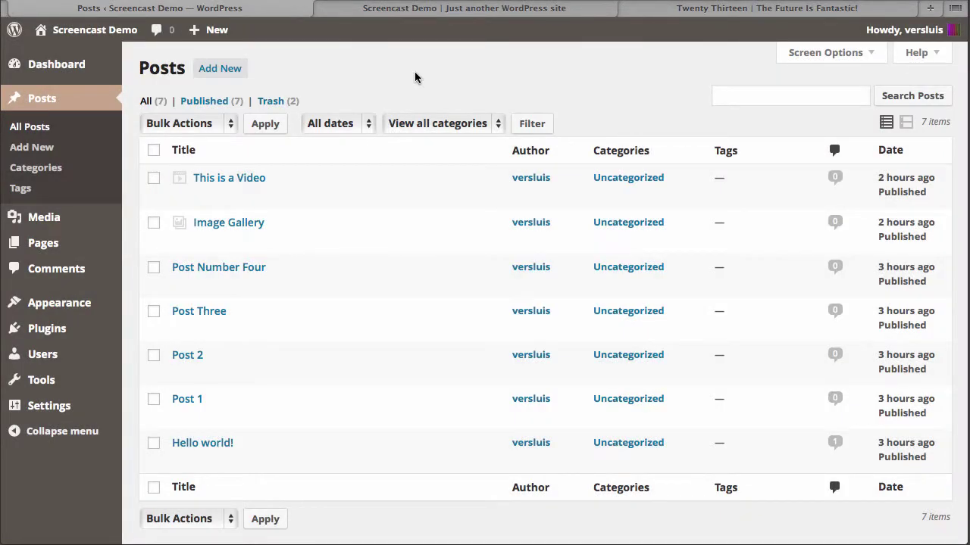
- Create a new post titled "This is a great link" with the body text "This is a description text"
{"action": "left_click", "coordinate": [226, 69]}
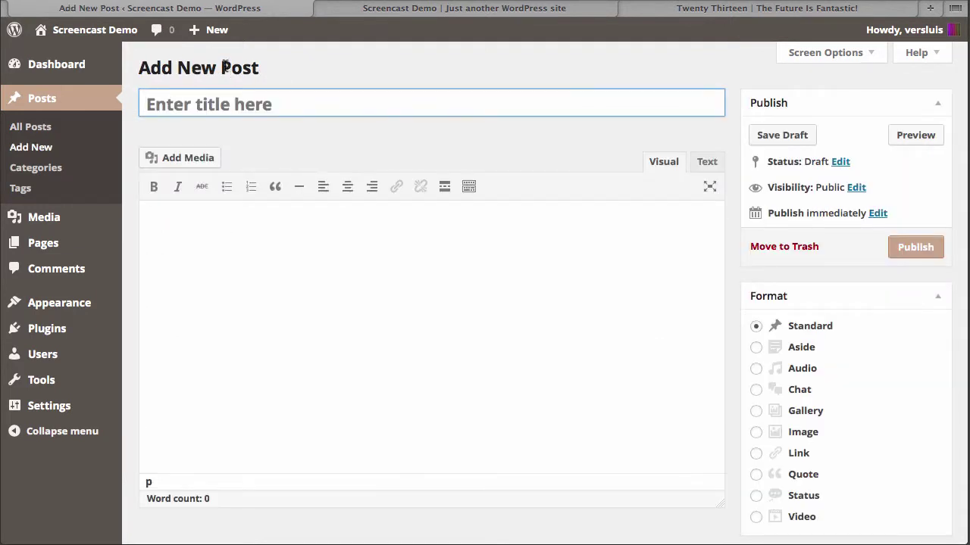
{"action": "type", "text": "This is a great link"}
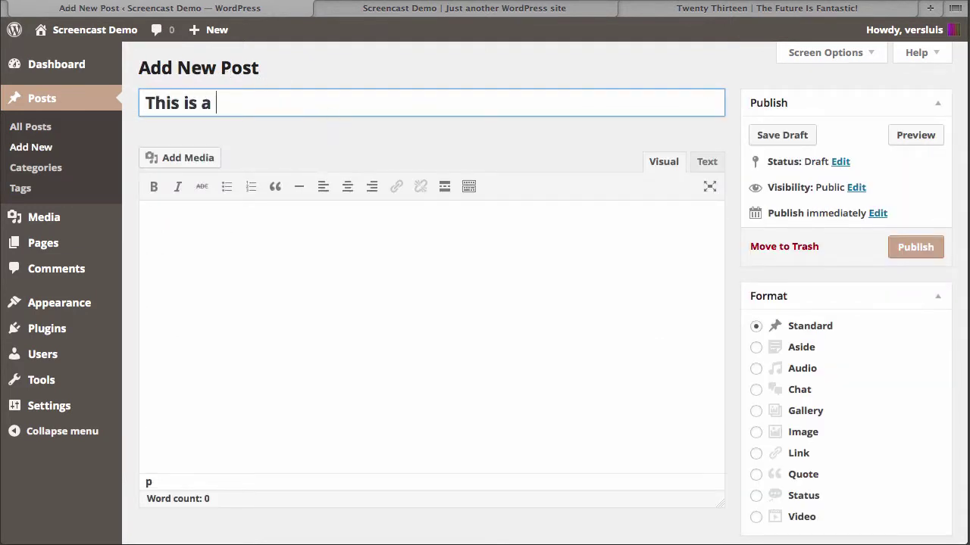
{"action": "left_click", "coordinate": [281, 321]}
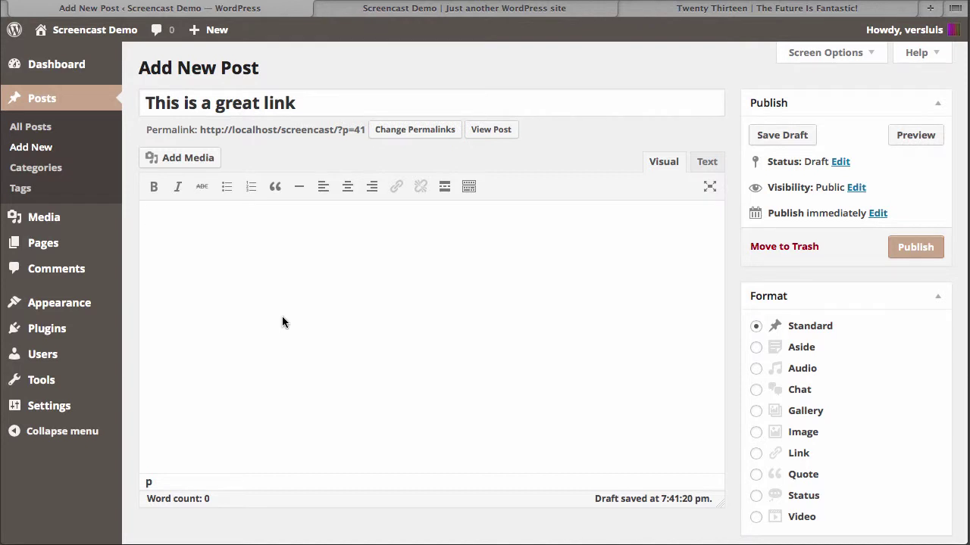
{"action": "type", "text": "This is a description text"}
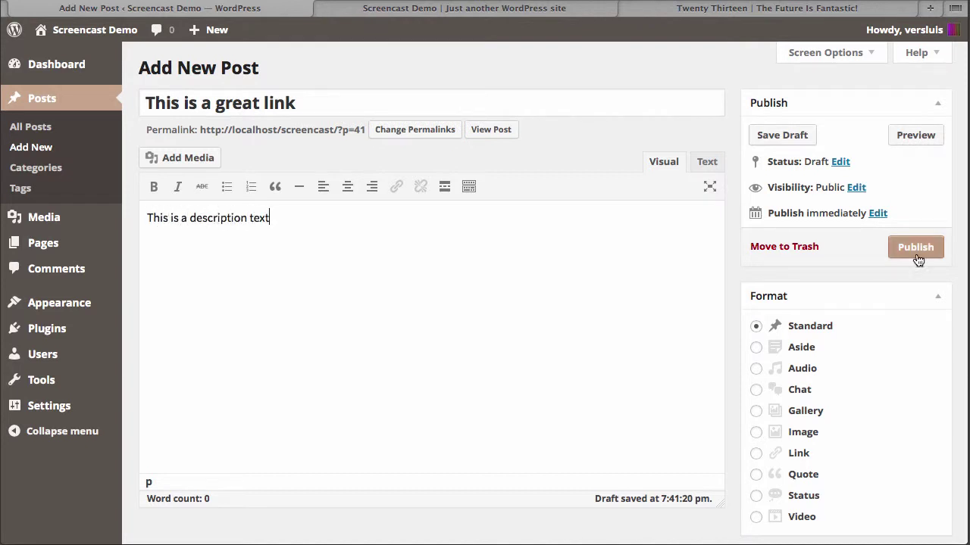
- Set the new post's format to Link, publish it, and check it on the home page
{"action": "left_click", "coordinate": [791, 454]}
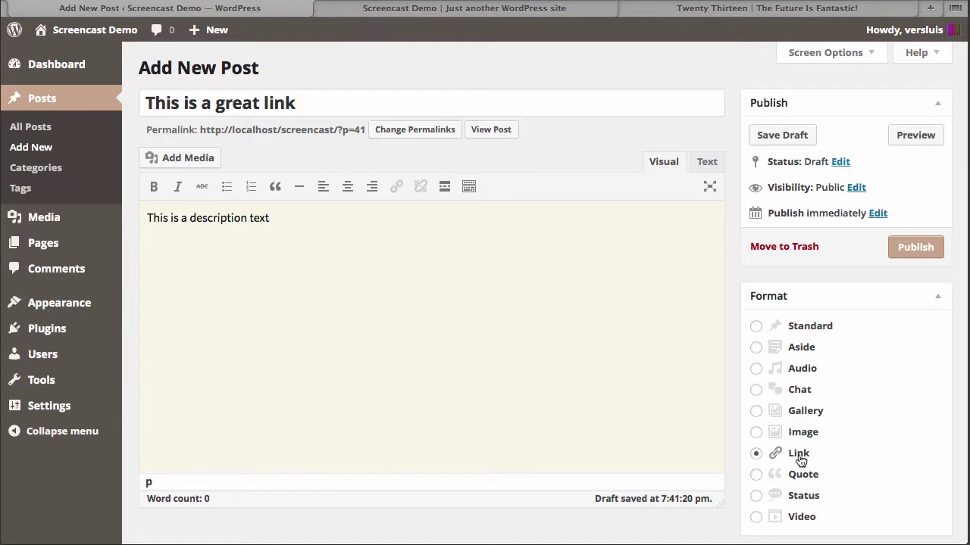
{"action": "left_click", "coordinate": [914, 250]}
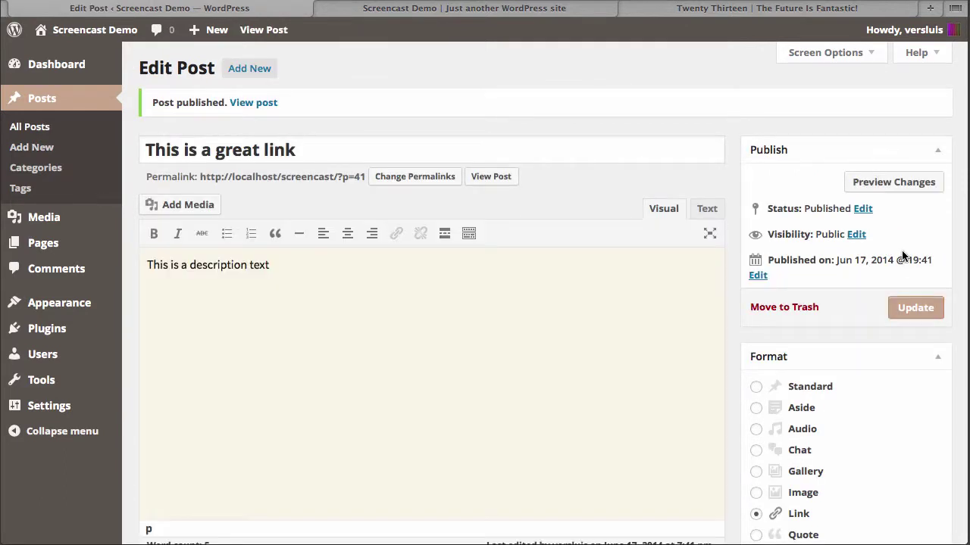
{"action": "left_click", "coordinate": [541, 10]}
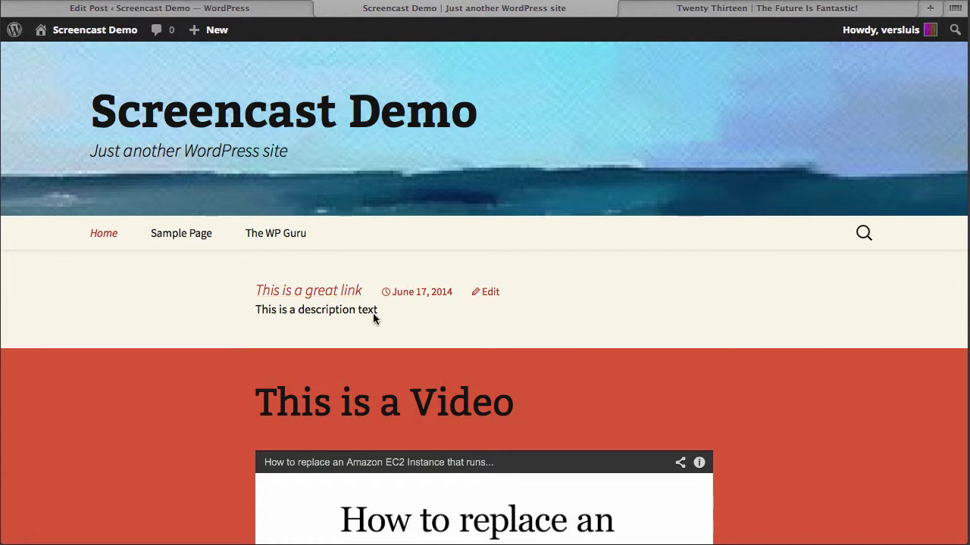
- Open the "This is a great link" title link in a new tab to see where it leads, and close that tab
{"action": "right_click", "coordinate": [322, 292]}
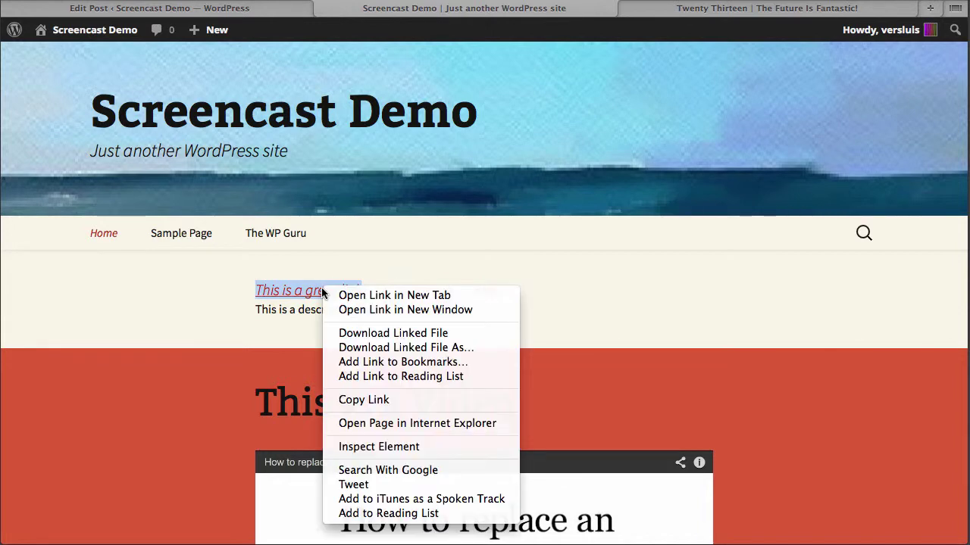
{"action": "left_click", "coordinate": [382, 295]}
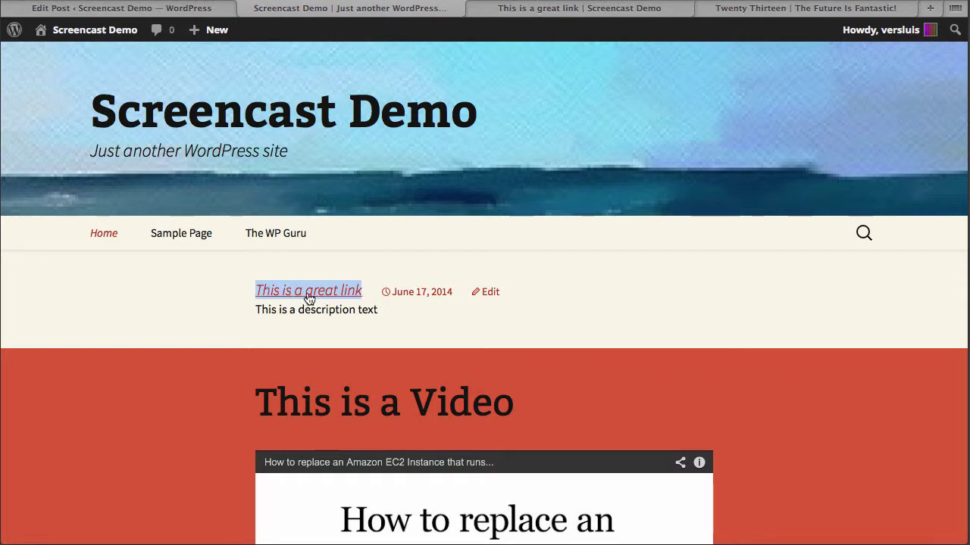
{"action": "left_click", "coordinate": [619, 14]}
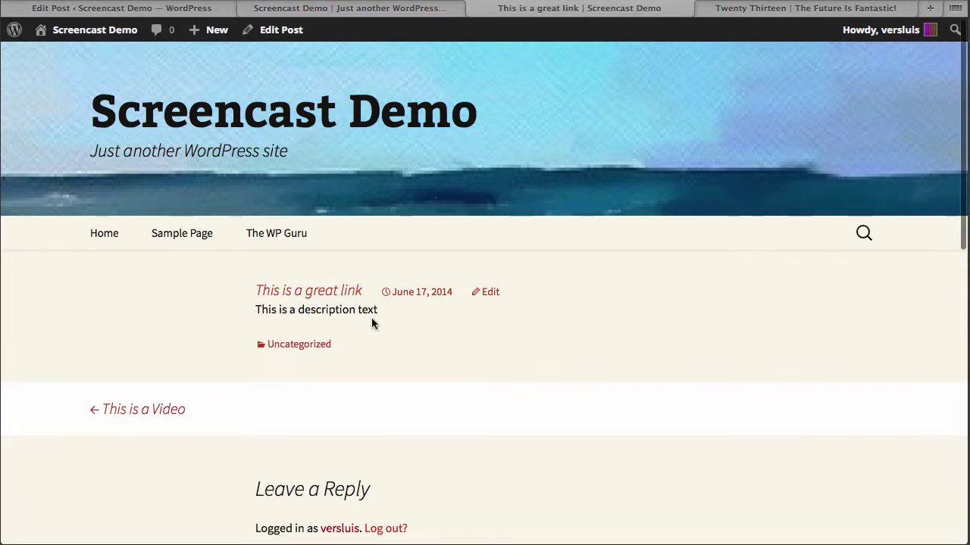
{"action": "left_click", "coordinate": [472, 9]}
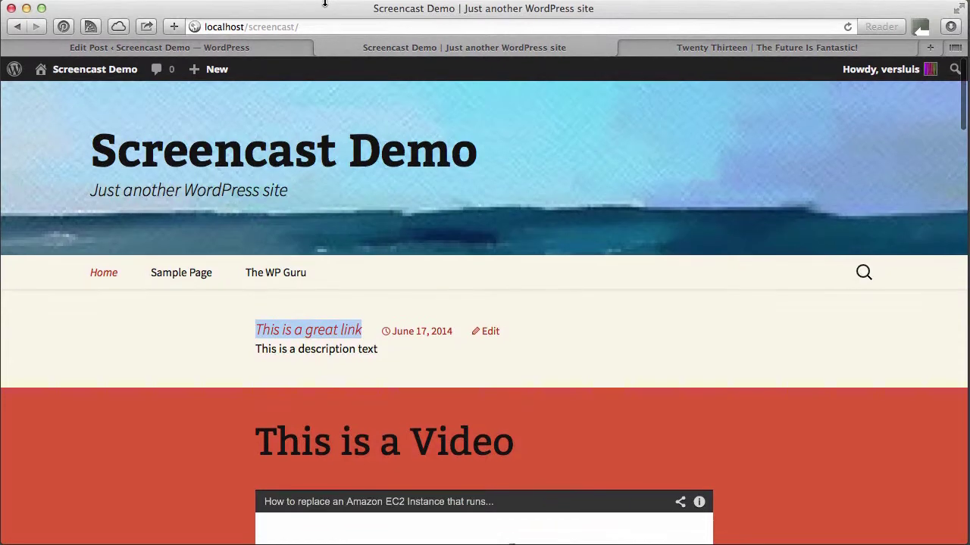
- Copy the Twenty Thirteen demo site's address, twentythirteendemo.wordpress.com
{"action": "left_click", "coordinate": [627, 48]}
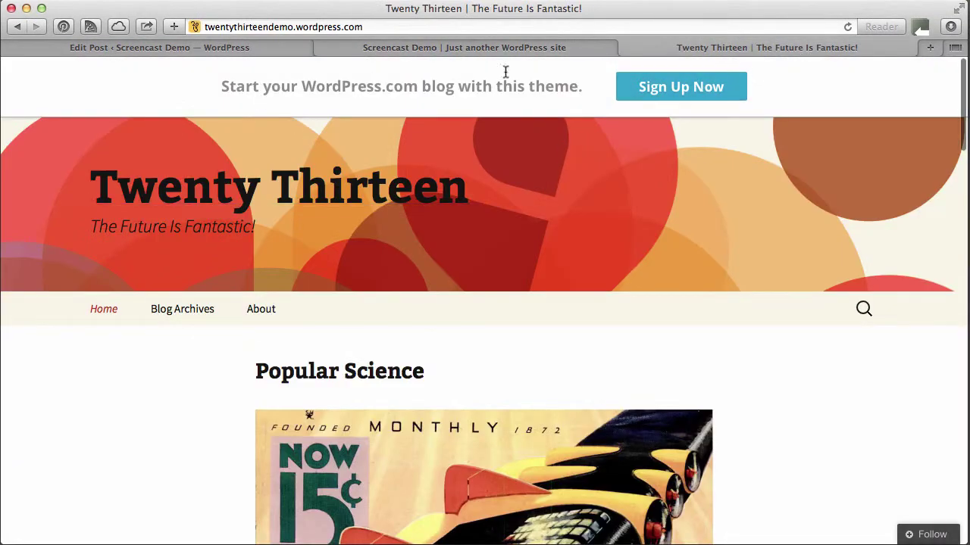
{"action": "left_click", "coordinate": [408, 26]}
{"action": "key", "text": "ctrl+c"}
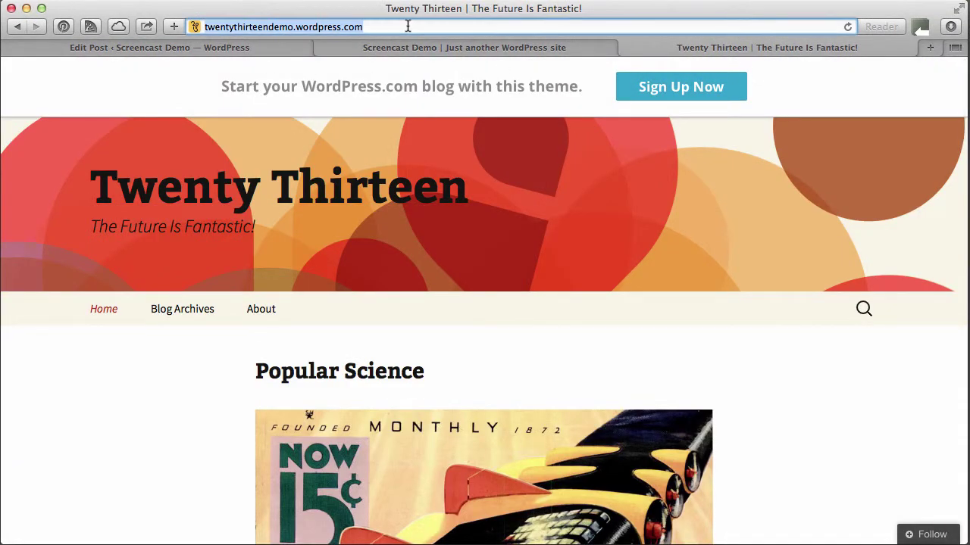
- Replace the link post's body text with "This should link somewhere - because it's a great link."
{"action": "left_click", "coordinate": [160, 46]}
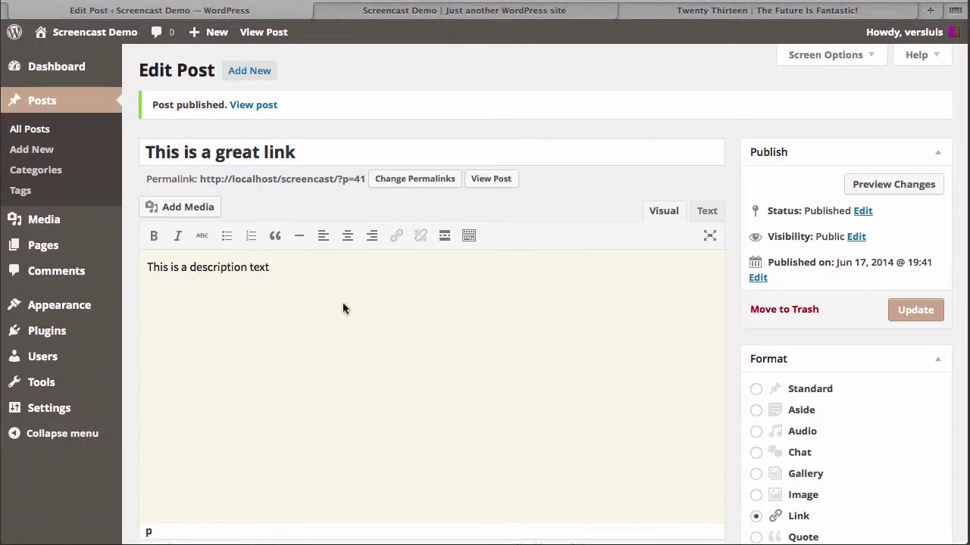
{"action": "triple_click", "coordinate": [200, 266]}
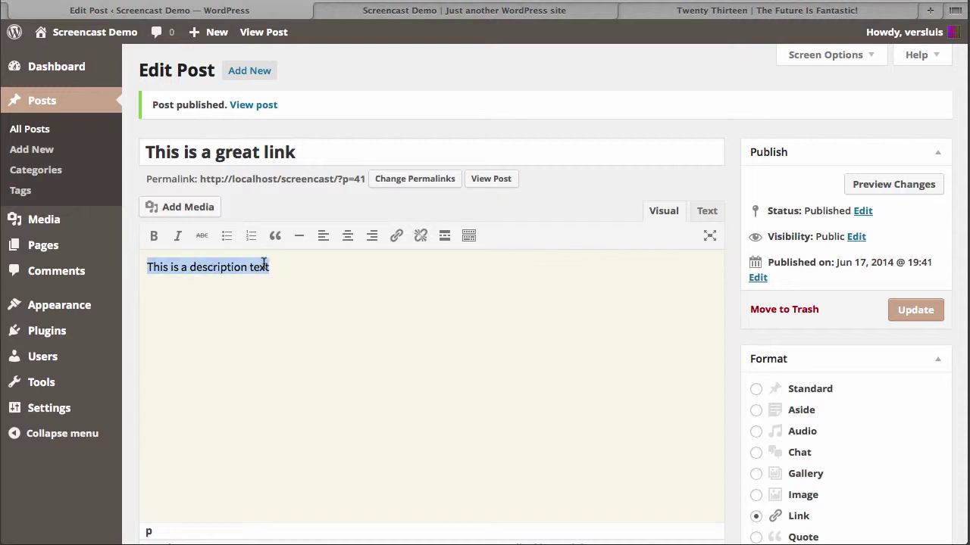
{"action": "type", "text": "This should link somewhere - bec"}
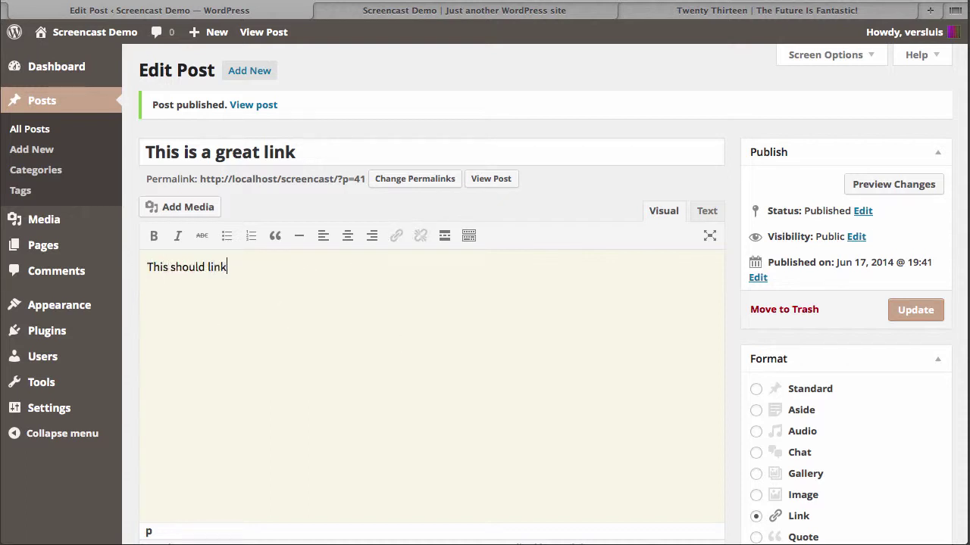
{"action": "type", "text": "eat link."}
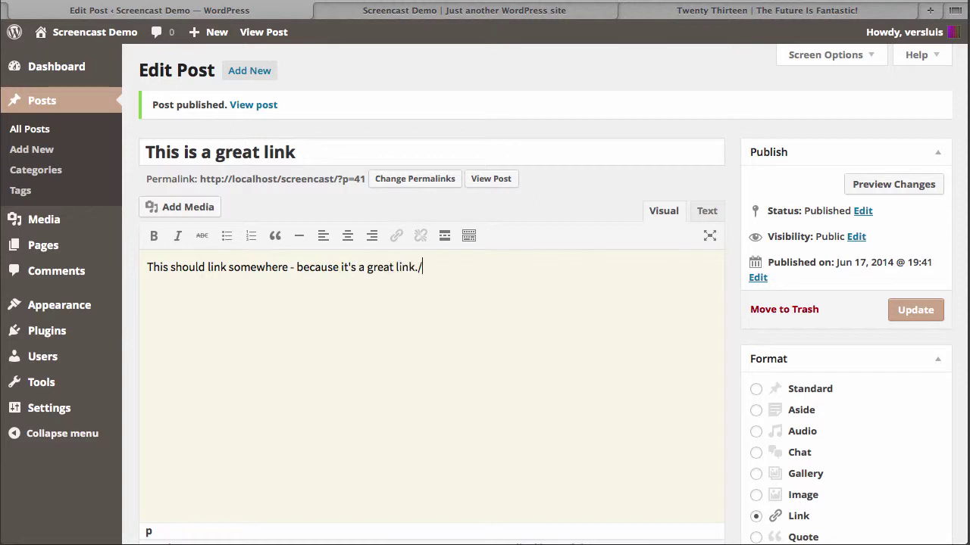
{"action": "left_click_drag", "start_coordinate": [146, 269], "coordinate": [287, 271]}
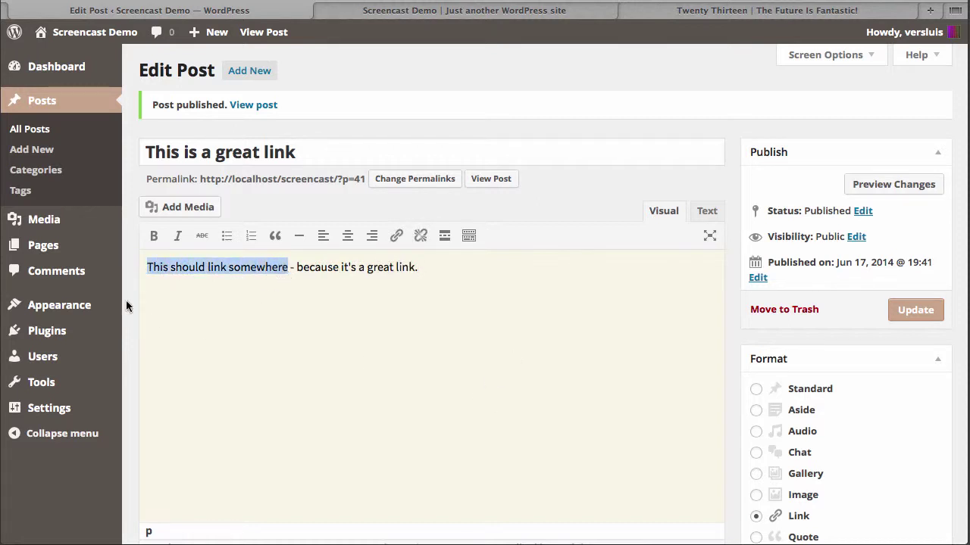
{"action": "left_click", "coordinate": [397, 237]}
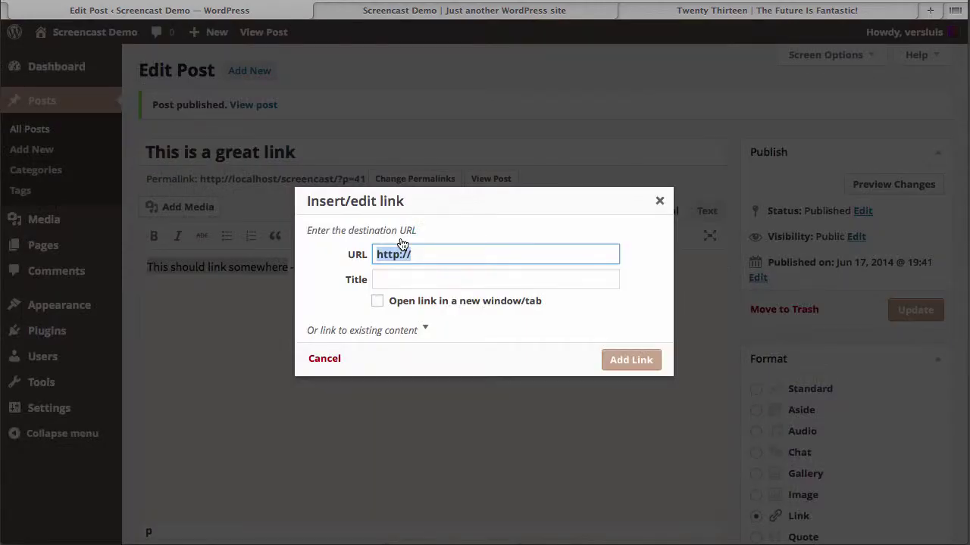
{"action": "key", "text": "ctrl+v"}
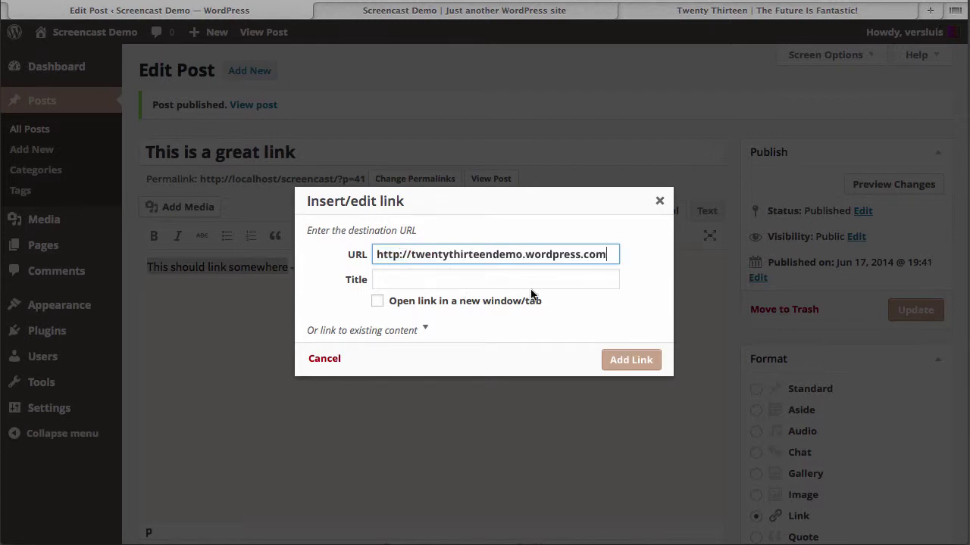
{"action": "left_click", "coordinate": [624, 361]}
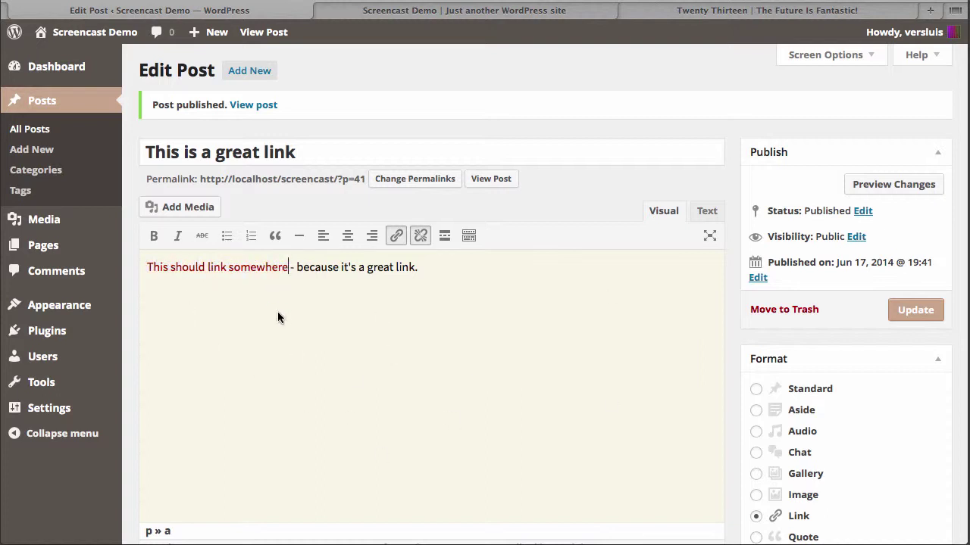
{"action": "left_click", "coordinate": [914, 309]}
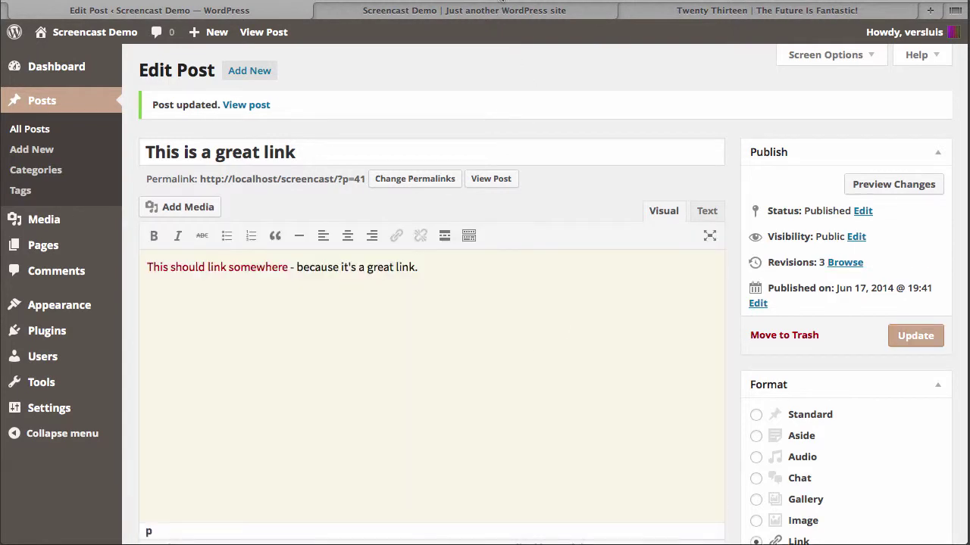
- Reload the site's front page, follow the "This is a great link" title to its destination, and return to the front page
{"action": "left_click", "coordinate": [502, 6]}
{"action": "key", "text": "super+r"}
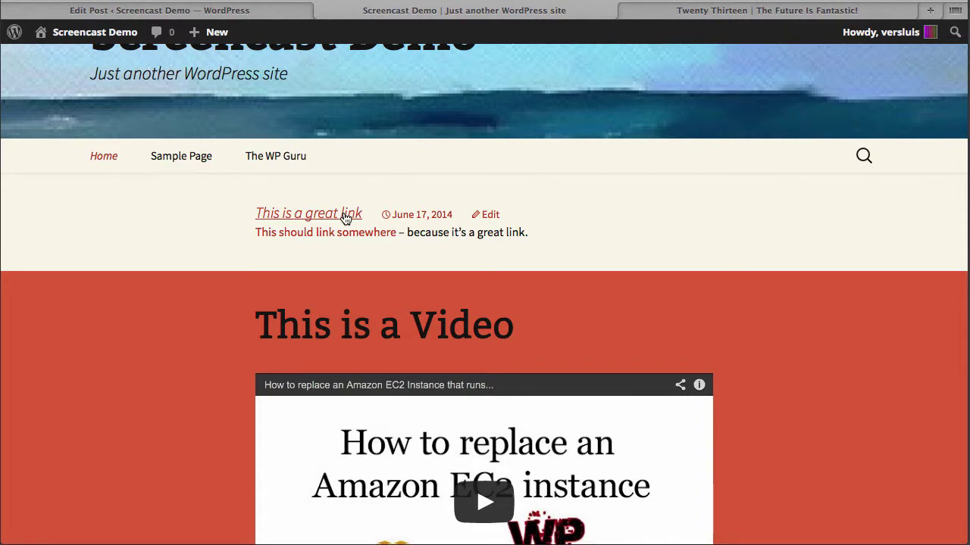
{"action": "left_click", "coordinate": [345, 217]}
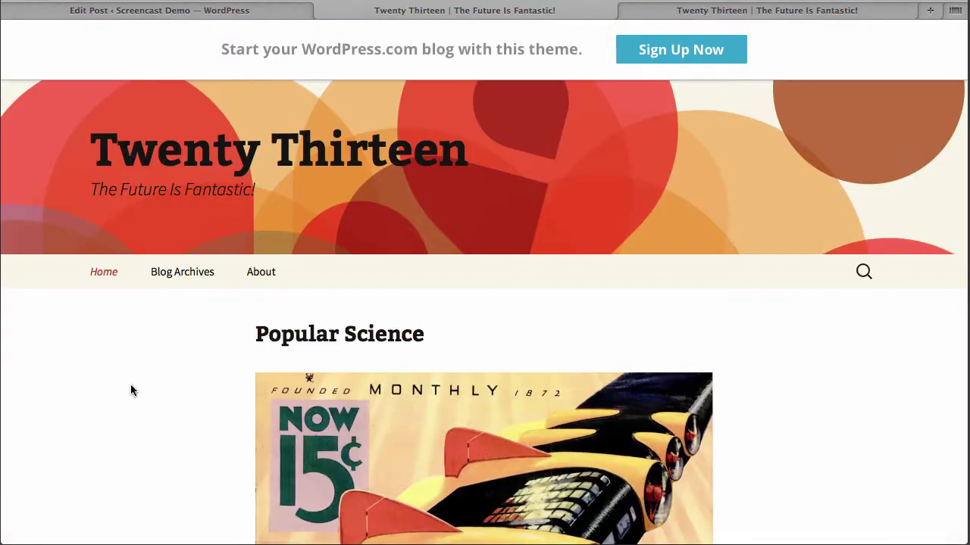
{"action": "scroll", "coordinate": [135, 432], "scroll_direction": "down", "scroll_amount": 5}
{"action": "scroll", "coordinate": [136, 432], "scroll_direction": "up", "scroll_amount": 10}
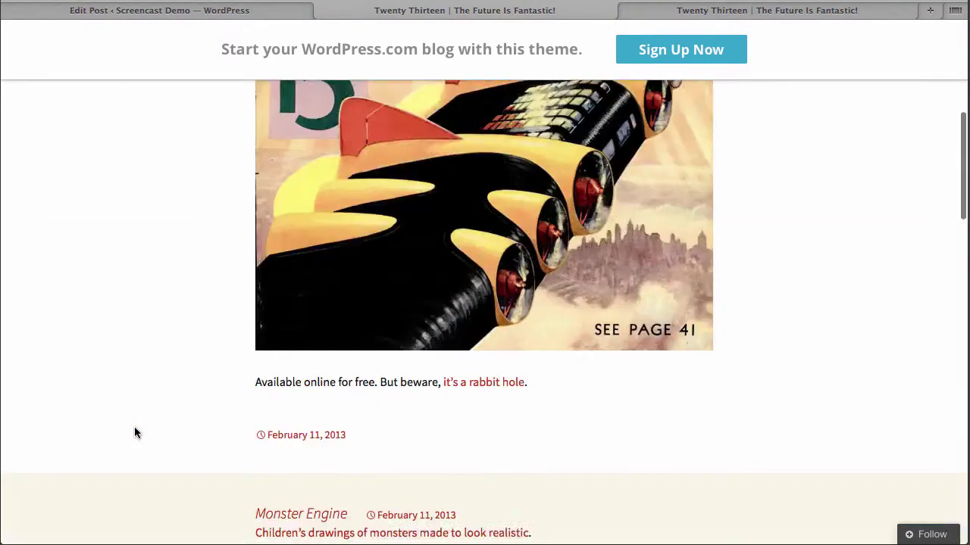
{"action": "scroll", "coordinate": [136, 433], "scroll_direction": "down", "scroll_amount": 15}
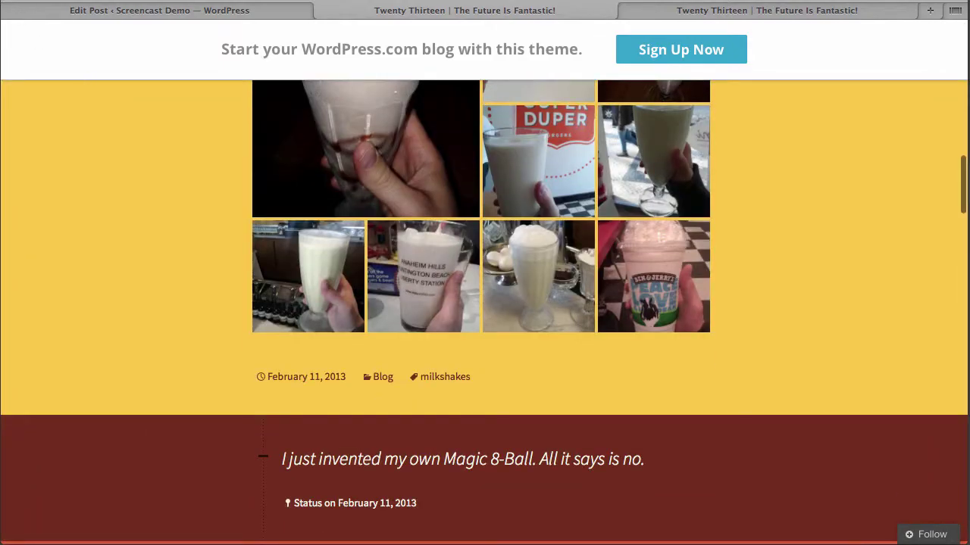
{"action": "key", "text": "super+bracketleft"}
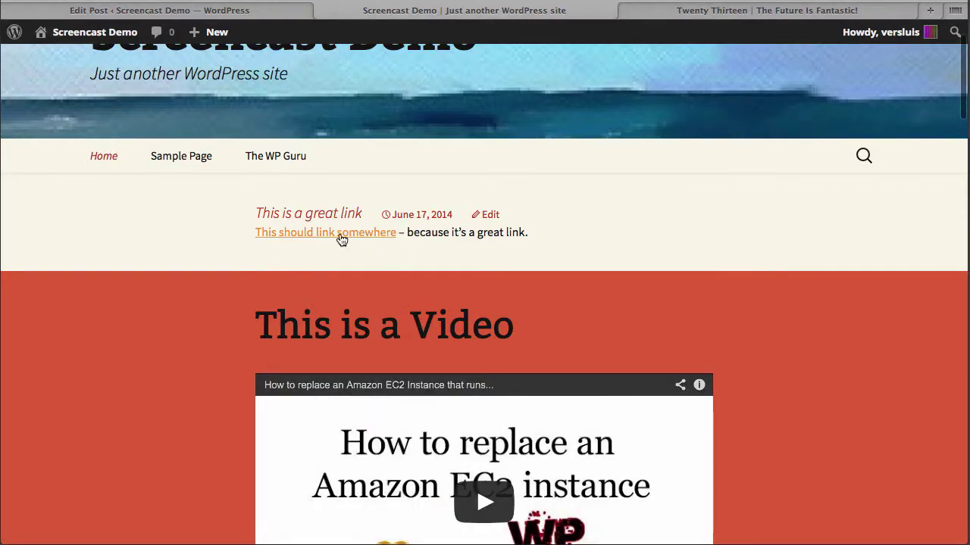
- Follow the "This should link somewhere" link in the post's body to its destination, and return to the front page
{"action": "left_click", "coordinate": [341, 236]}
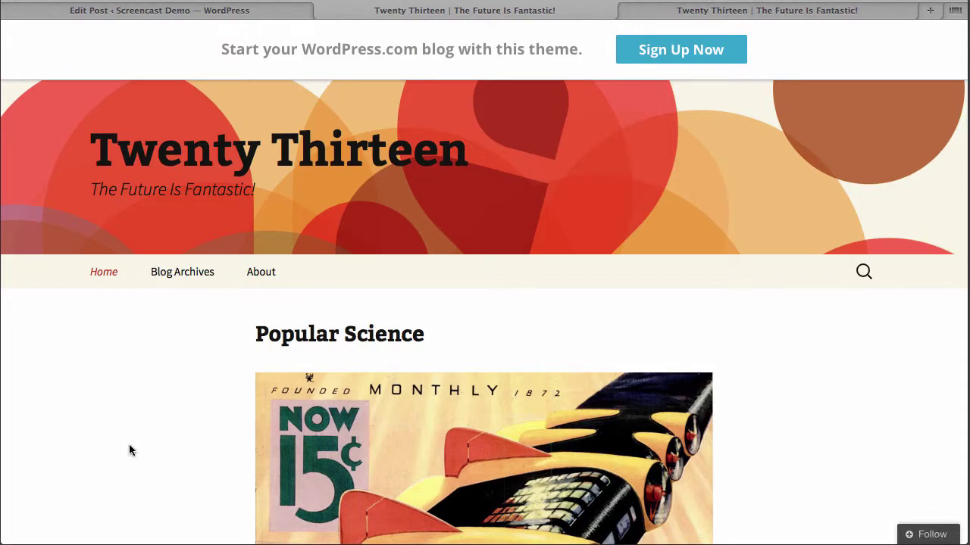
{"action": "scroll", "coordinate": [128, 450], "scroll_direction": "down", "scroll_amount": 15}
{"action": "scroll", "coordinate": [129, 450], "scroll_direction": "up", "scroll_amount": 15}
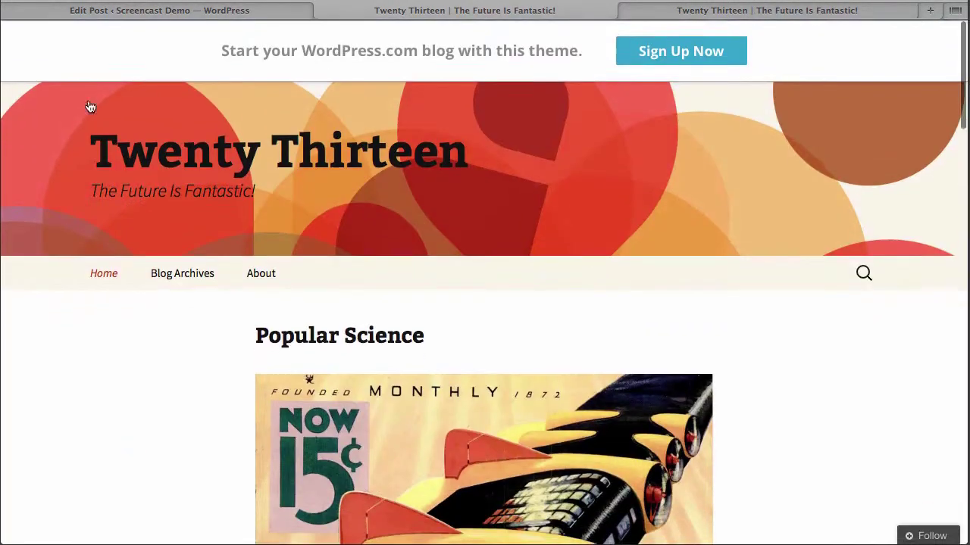
{"action": "key", "text": "super+bracketleft"}
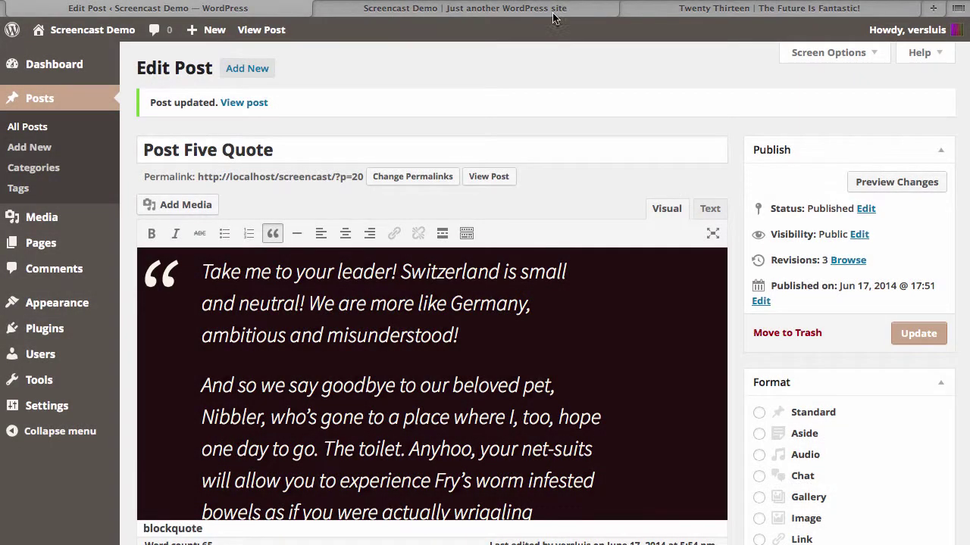
- Examine the Screencast Demo front page from the header down to the widgets in the footer
{"action": "left_click", "coordinate": [553, 17]}
{"action": "scroll", "coordinate": [750, 333], "scroll_direction": "down", "scroll_amount": 15}
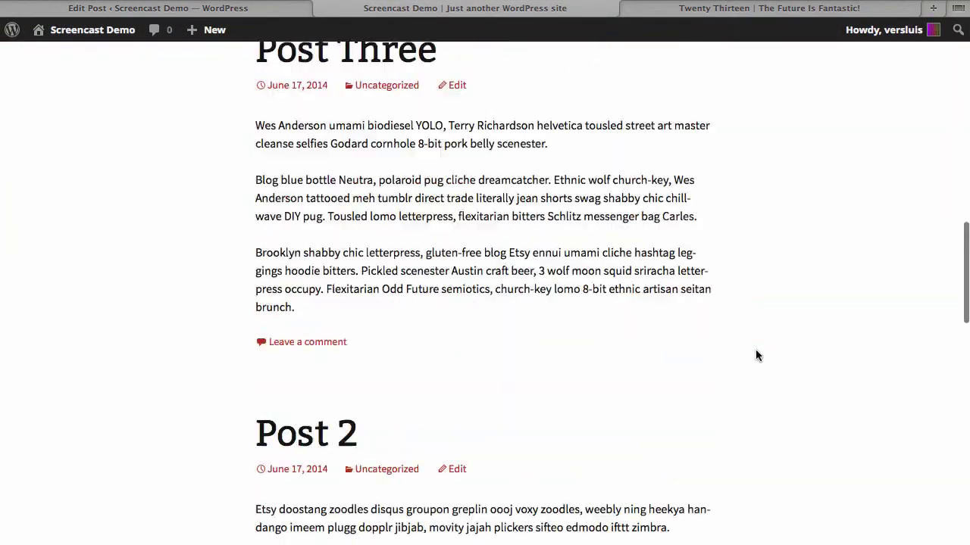
{"action": "scroll", "coordinate": [755, 351], "scroll_direction": "down", "scroll_amount": 15}
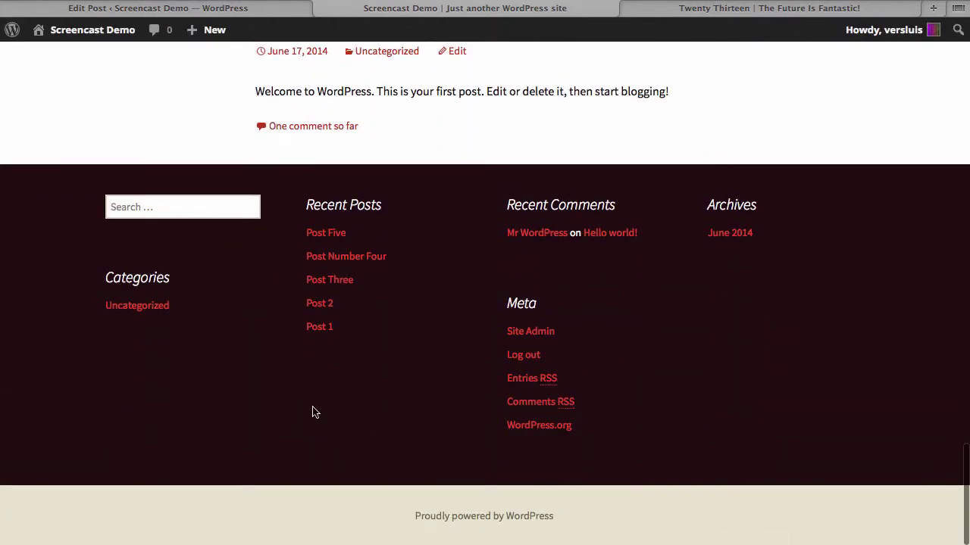
{"action": "scroll", "coordinate": [862, 301], "scroll_direction": "up", "scroll_amount": 20}
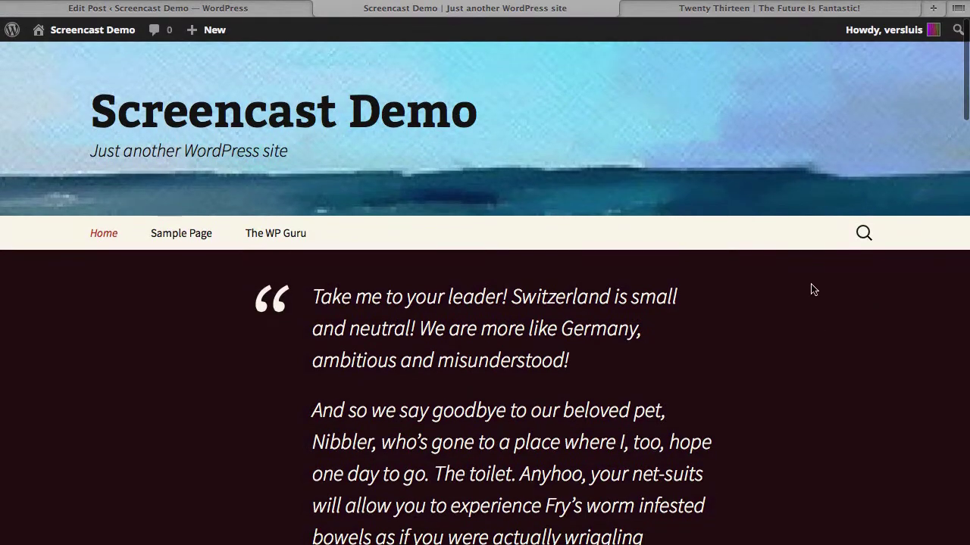
{"action": "scroll", "coordinate": [823, 375], "scroll_direction": "down", "scroll_amount": 2}
{"action": "scroll", "coordinate": [823, 374], "scroll_direction": "up", "scroll_amount": 2}
{"action": "key", "text": "super+alt+Left"}
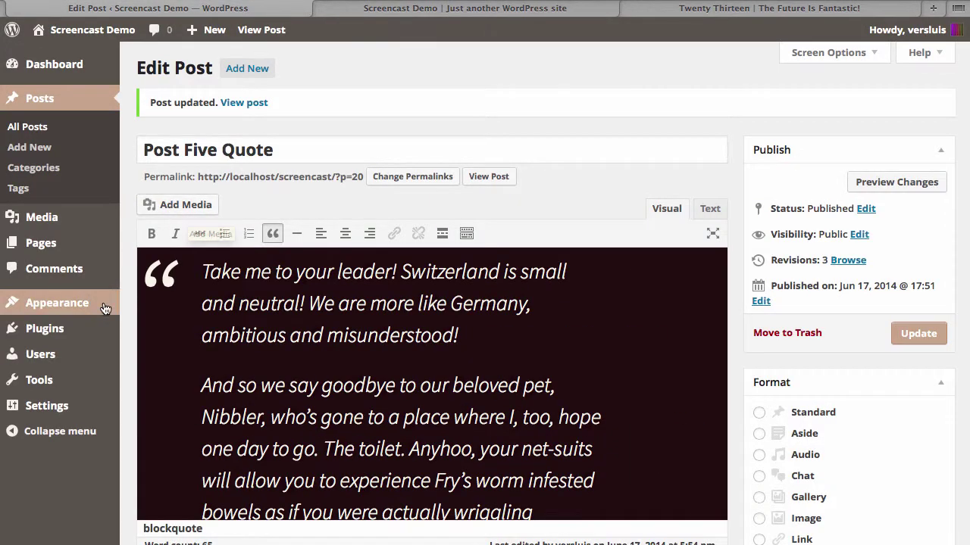
- Open the site's Widgets settings and expand the Secondary Widget Area
{"action": "mouse_move", "coordinate": [100, 311]}
{"action": "left_click", "coordinate": [161, 346]}
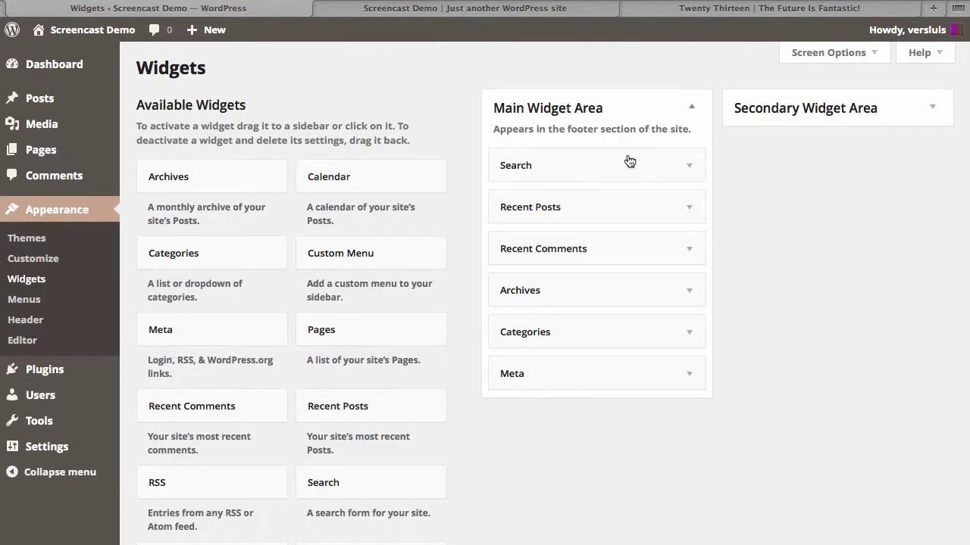
{"action": "left_click", "coordinate": [934, 108]}
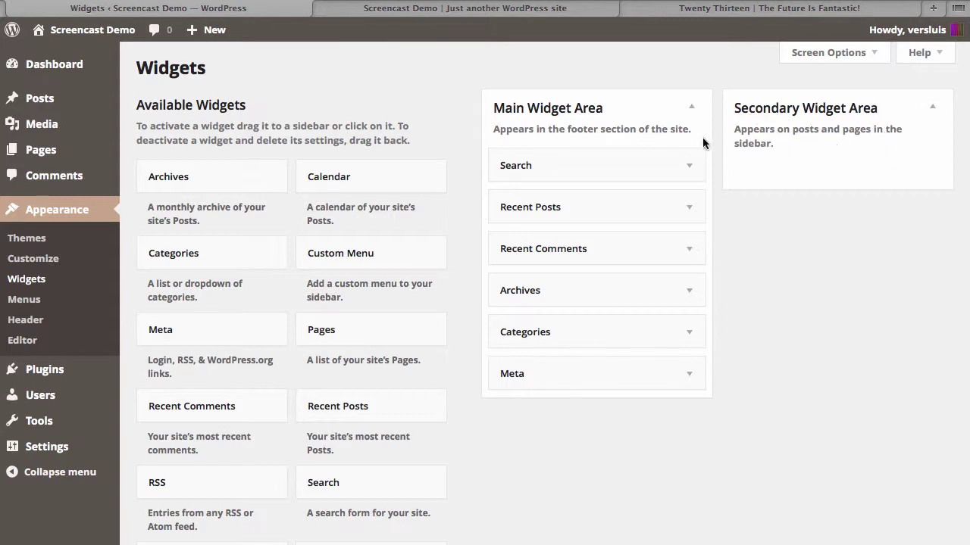
{"action": "scroll", "coordinate": [722, 295], "scroll_direction": "down", "scroll_amount": 3}
{"action": "scroll", "coordinate": [722, 295], "scroll_direction": "up", "scroll_amount": 3}
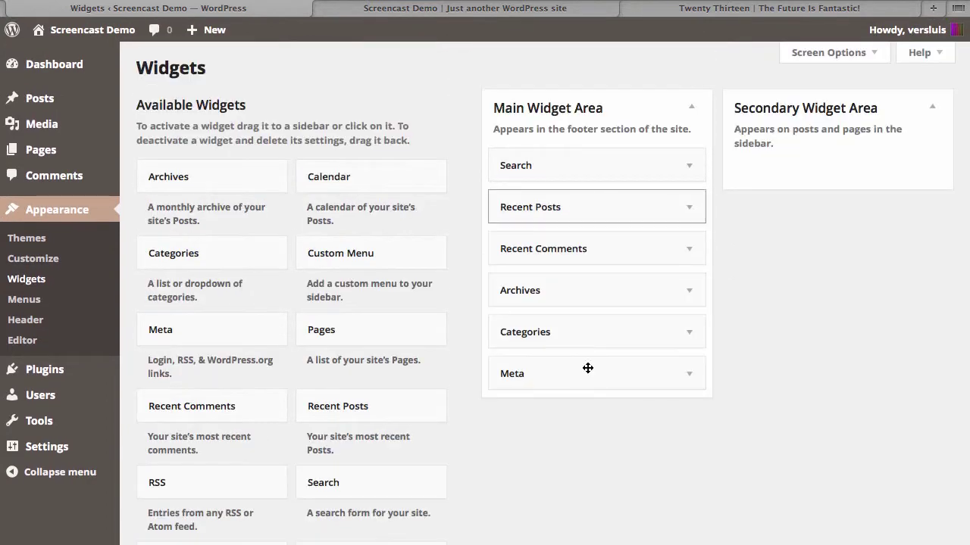
- Move the Recent Posts and Archives widgets from the Main Widget Area to the Secondary Widget Area, with Archives first
{"action": "left_click_drag", "start_coordinate": [573, 215], "coordinate": [820, 184]}
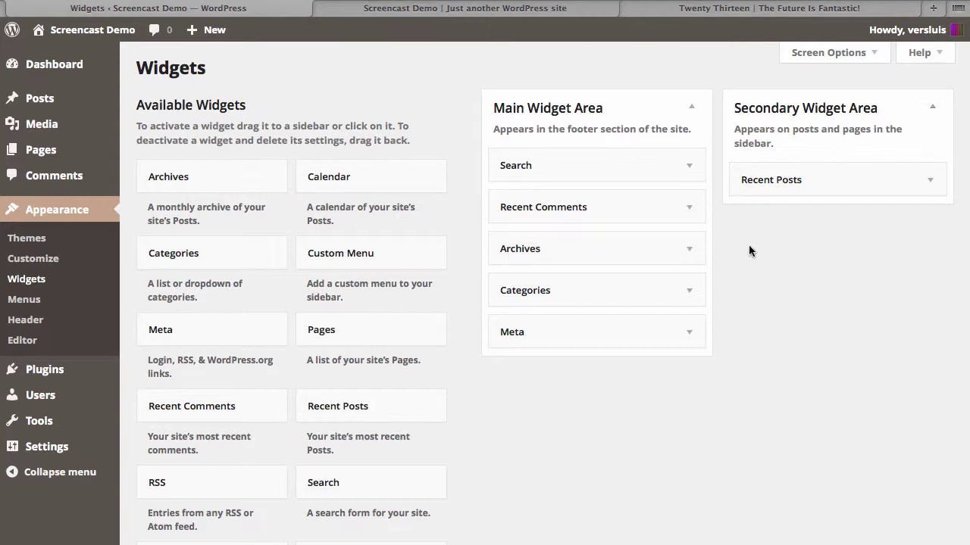
{"action": "left_click_drag", "start_coordinate": [625, 244], "coordinate": [869, 176]}
{"action": "scroll", "coordinate": [737, 318], "scroll_direction": "up", "scroll_amount": 2}
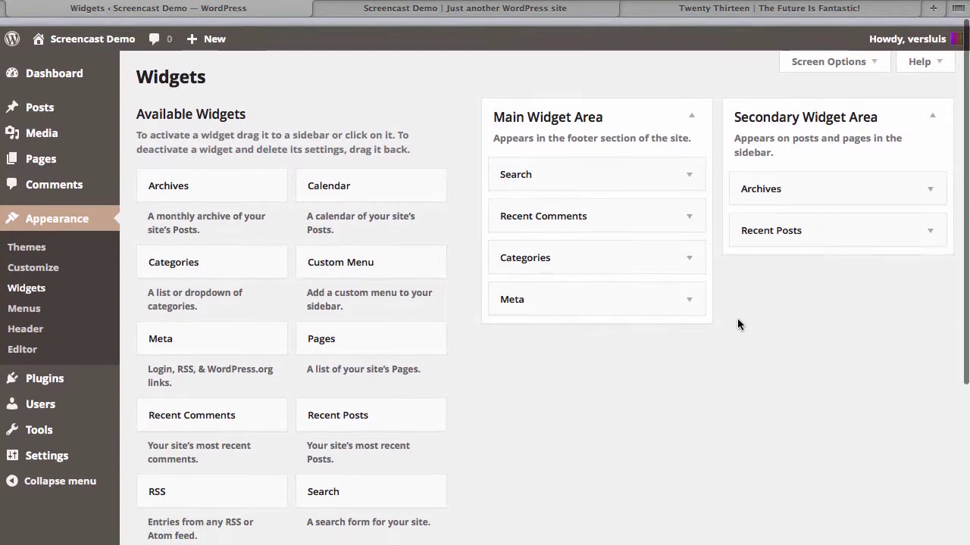
- Reload the site's front page and compare its sidebar and footer with the assignments in the two widget areas
{"action": "left_click", "coordinate": [534, 11]}
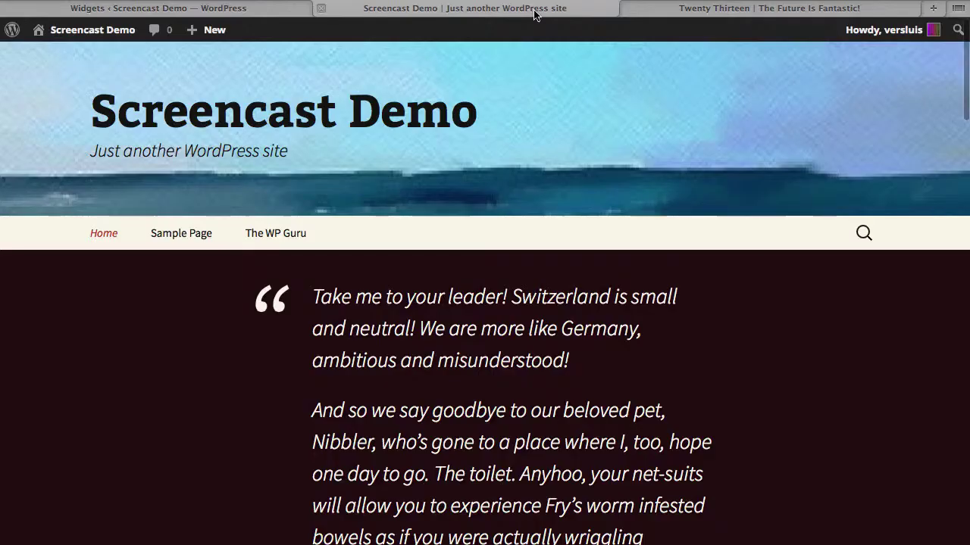
{"action": "key", "text": "super+r"}
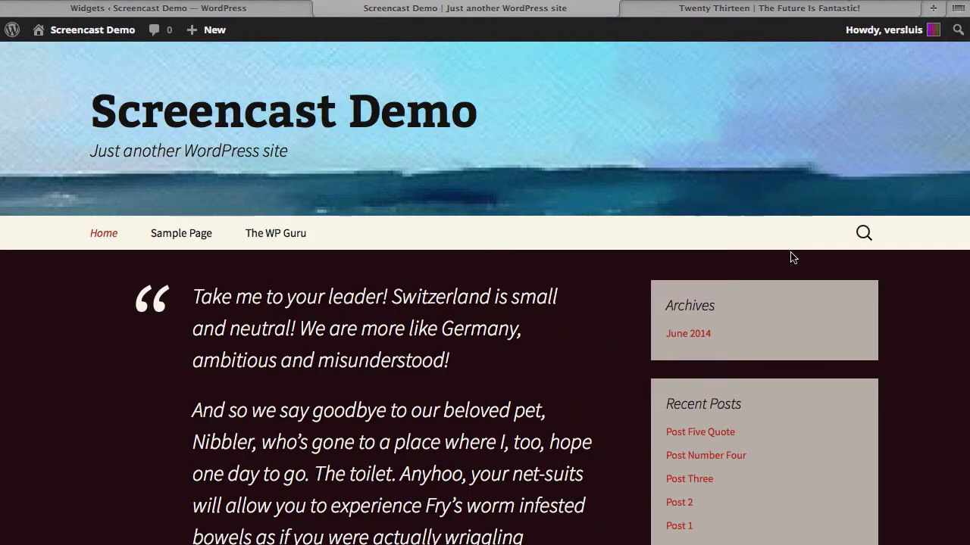
{"action": "scroll", "coordinate": [609, 400], "scroll_direction": "down", "scroll_amount": 2}
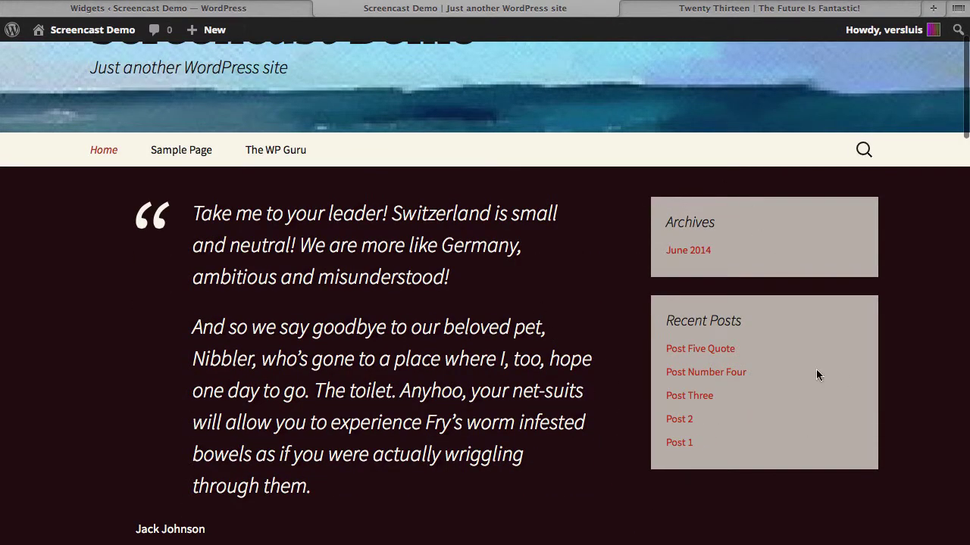
{"action": "scroll", "coordinate": [788, 338], "scroll_direction": "down", "scroll_amount": 20}
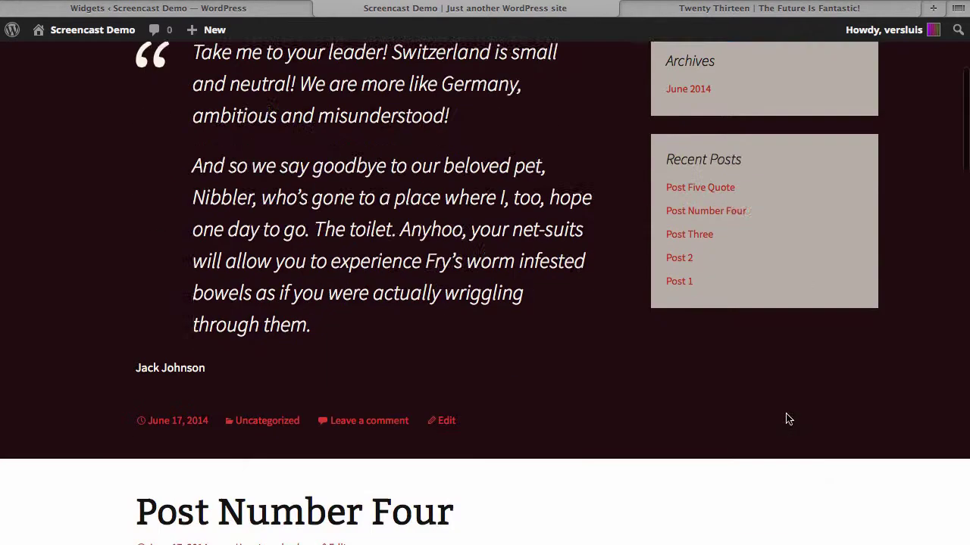
{"action": "scroll", "coordinate": [786, 414], "scroll_direction": "down", "scroll_amount": 5}
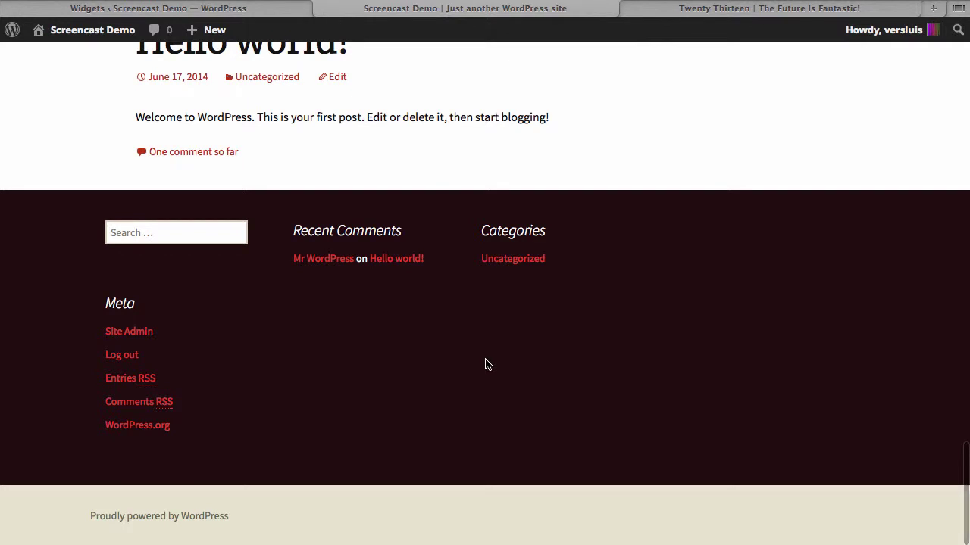
{"action": "left_click", "coordinate": [224, 7]}
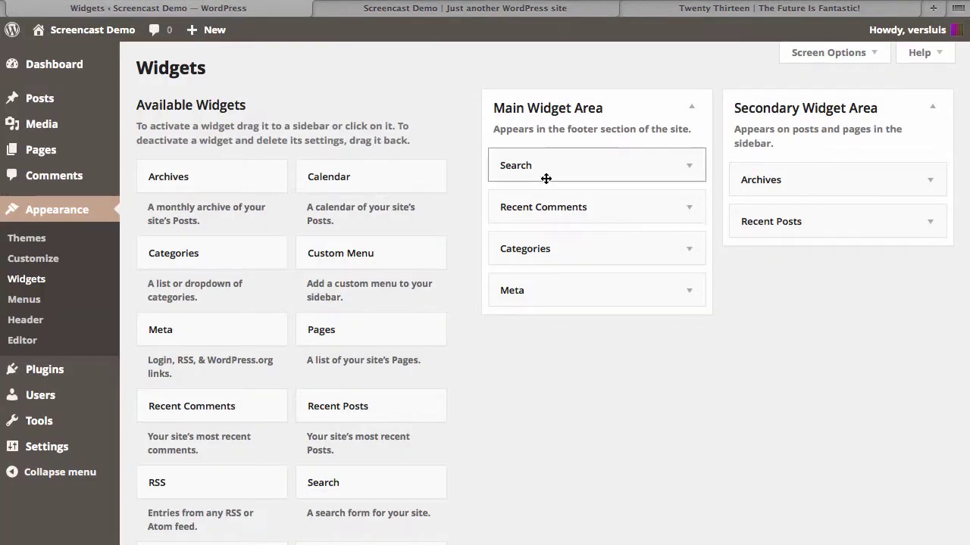
{"action": "left_click", "coordinate": [486, 14]}
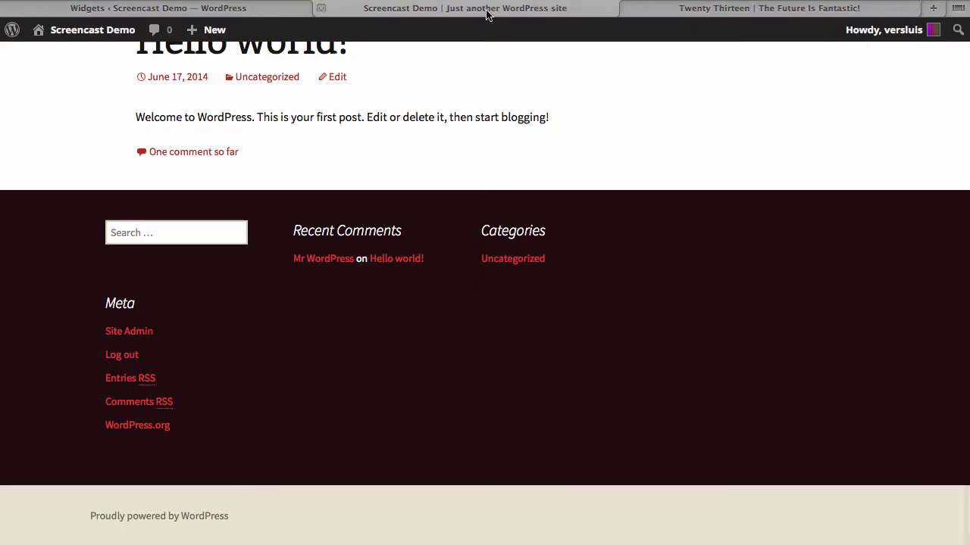
{"action": "scroll", "coordinate": [657, 232], "scroll_direction": "up", "scroll_amount": 15}
{"action": "scroll", "coordinate": [657, 237], "scroll_direction": "up", "scroll_amount": 10}
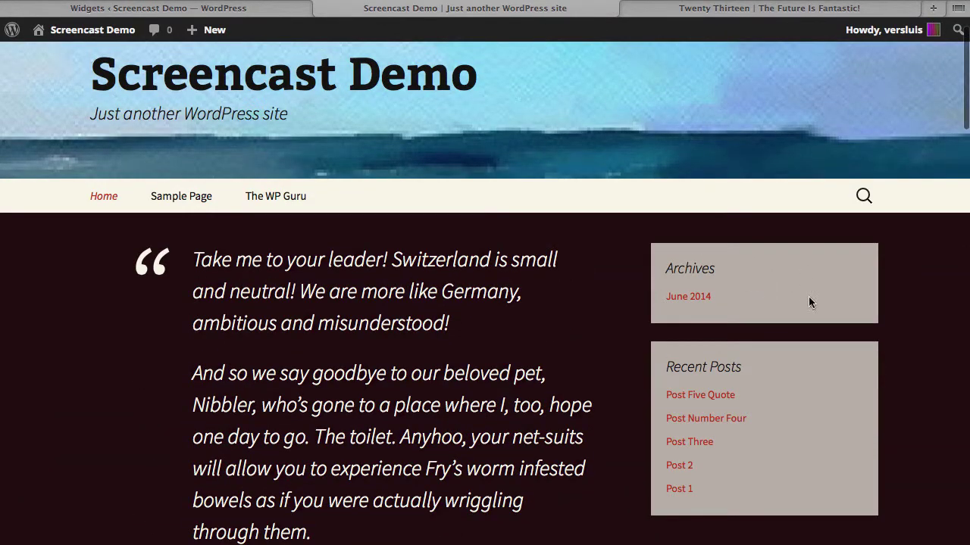
- Move the Archives widget back to the Main Widget Area between Categories and Meta, and delete Recent Posts from the Secondary Widget Area
{"action": "left_click", "coordinate": [273, 11]}
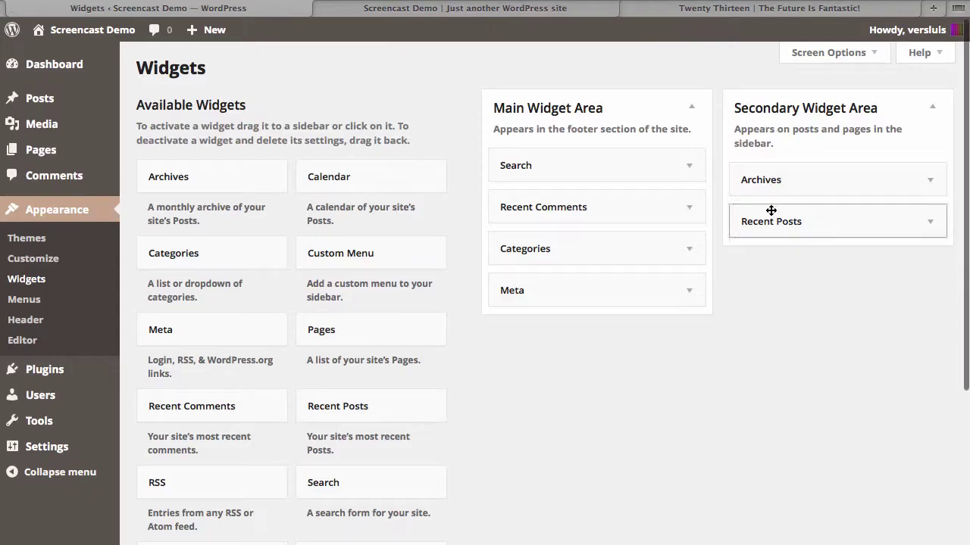
{"action": "left_click", "coordinate": [930, 180]}
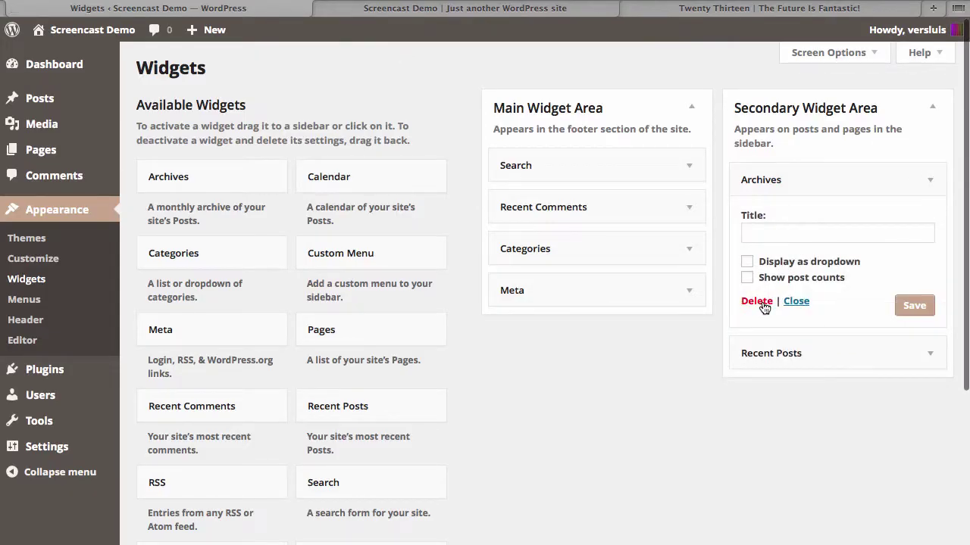
{"action": "left_click_drag", "start_coordinate": [837, 175], "coordinate": [599, 283]}
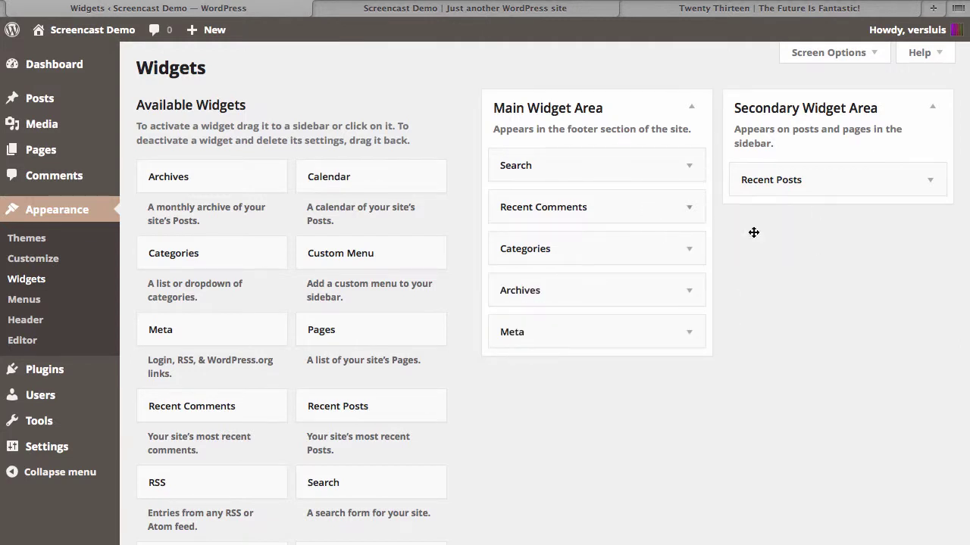
{"action": "left_click", "coordinate": [931, 183]}
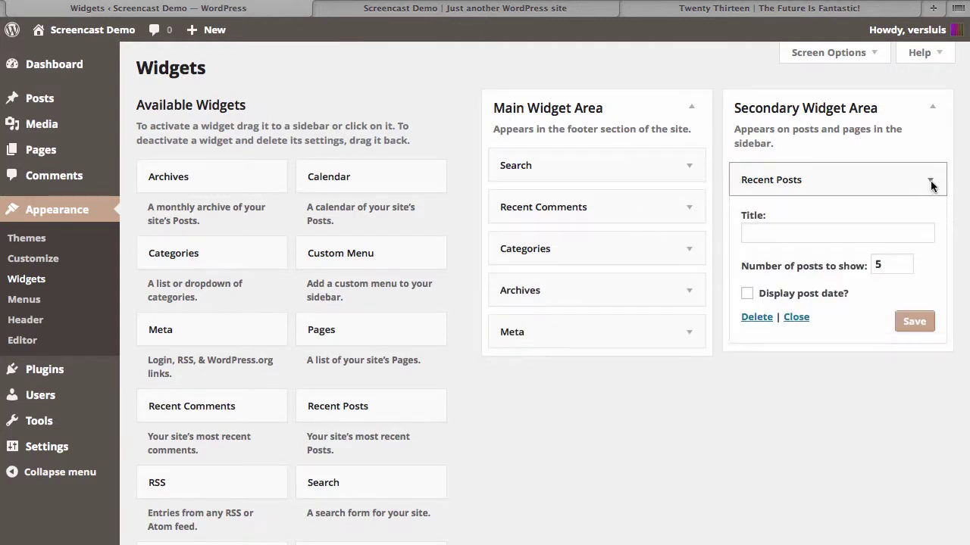
{"action": "left_click", "coordinate": [761, 317]}
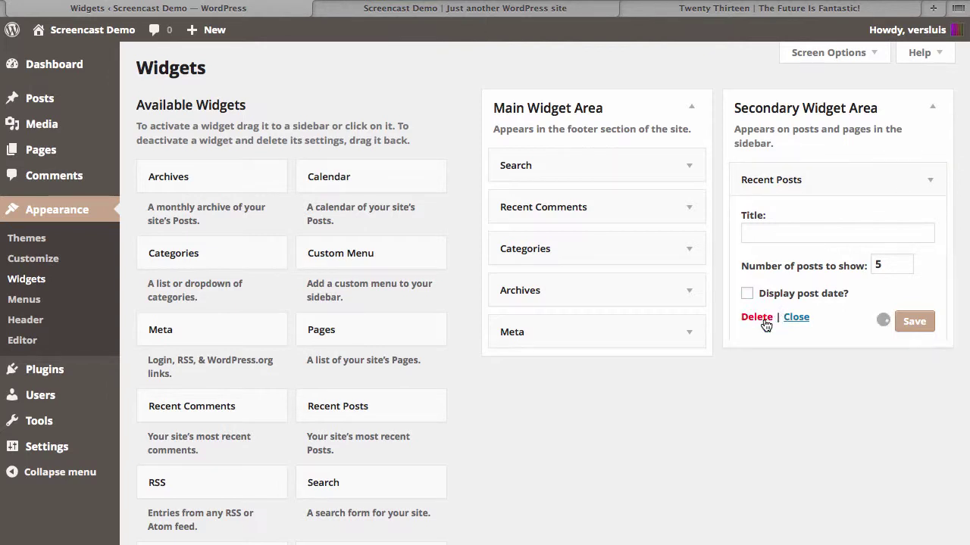
- Reload the site's front page and check how the posts are laid out with the Secondary Widget Area empty
{"action": "left_click", "coordinate": [574, 11]}
{"action": "key", "text": "super+r"}
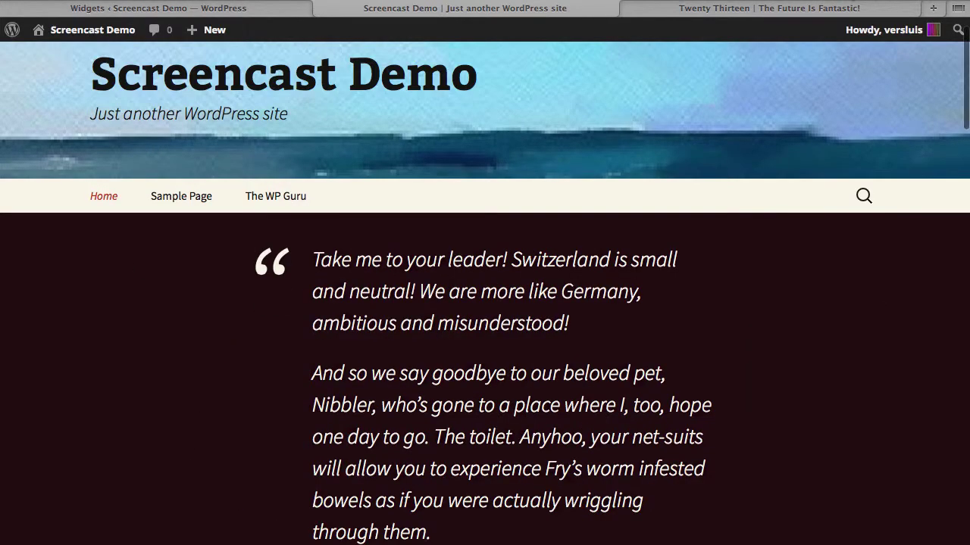
{"action": "scroll", "coordinate": [788, 392], "scroll_direction": "down", "scroll_amount": 15}
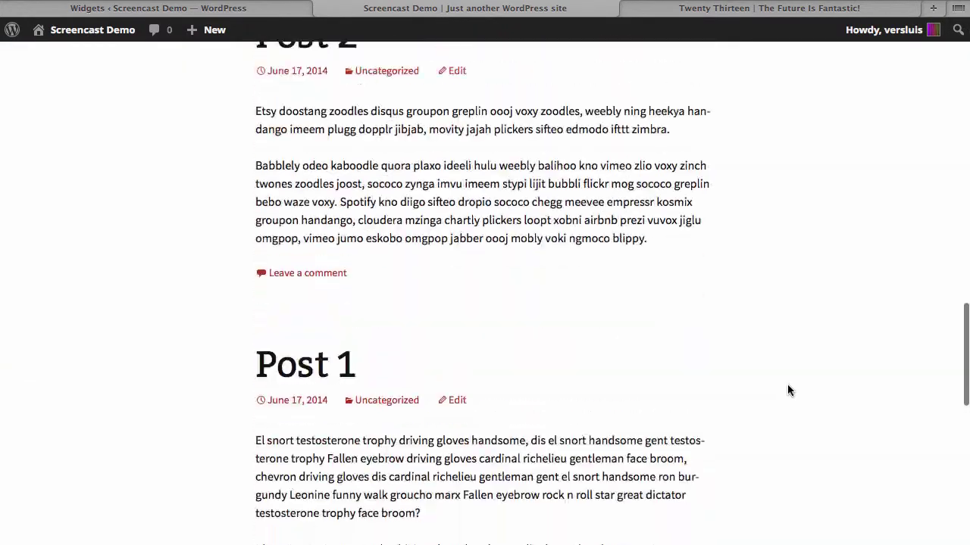
{"action": "scroll", "coordinate": [788, 392], "scroll_direction": "up", "scroll_amount": 20}
{"action": "key", "text": "ctrl+shift+Tab"}
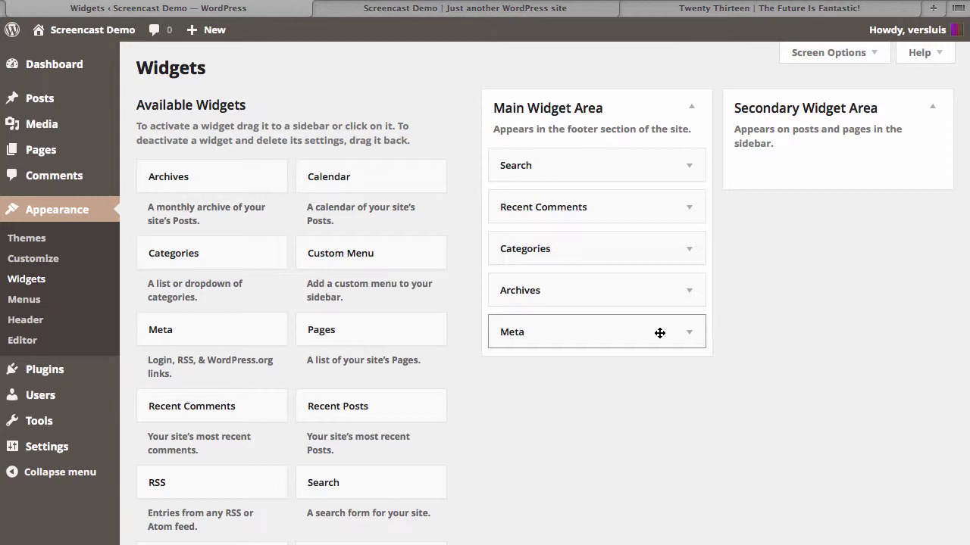
{"action": "left_click", "coordinate": [587, 12]}
{"action": "scroll", "coordinate": [558, 385], "scroll_direction": "down", "scroll_amount": 15}
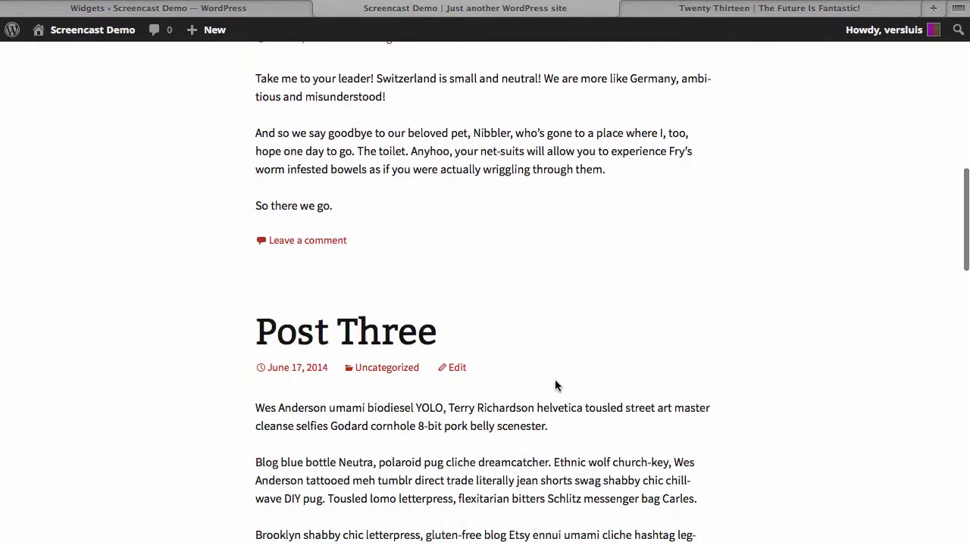
{"action": "scroll", "coordinate": [555, 381], "scroll_direction": "down", "scroll_amount": 3}
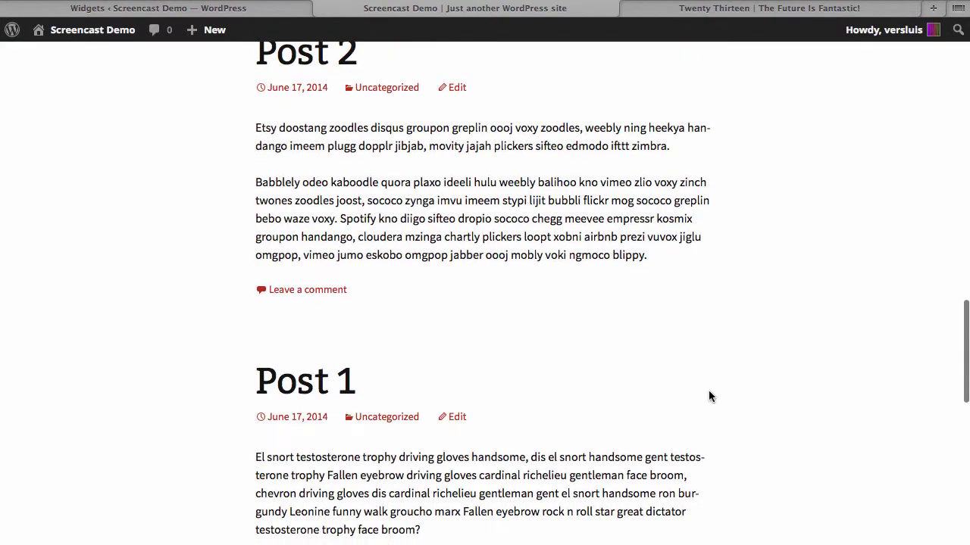
- Examine the widgets in the front page's footer after the Archives widget's return to the Main Widget Area
{"action": "scroll", "coordinate": [749, 433], "scroll_direction": "down", "scroll_amount": 8}
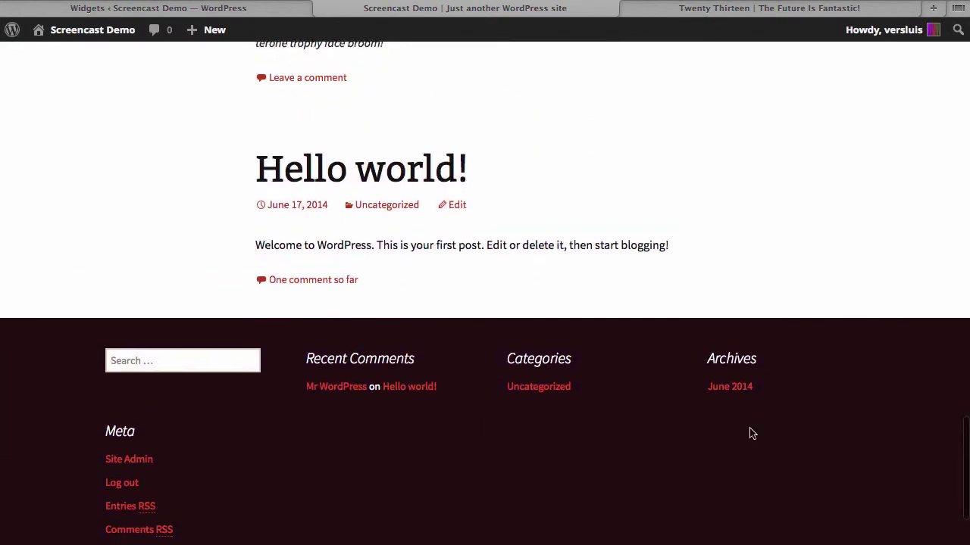
{"action": "scroll", "coordinate": [632, 473], "scroll_direction": "down", "scroll_amount": 2}
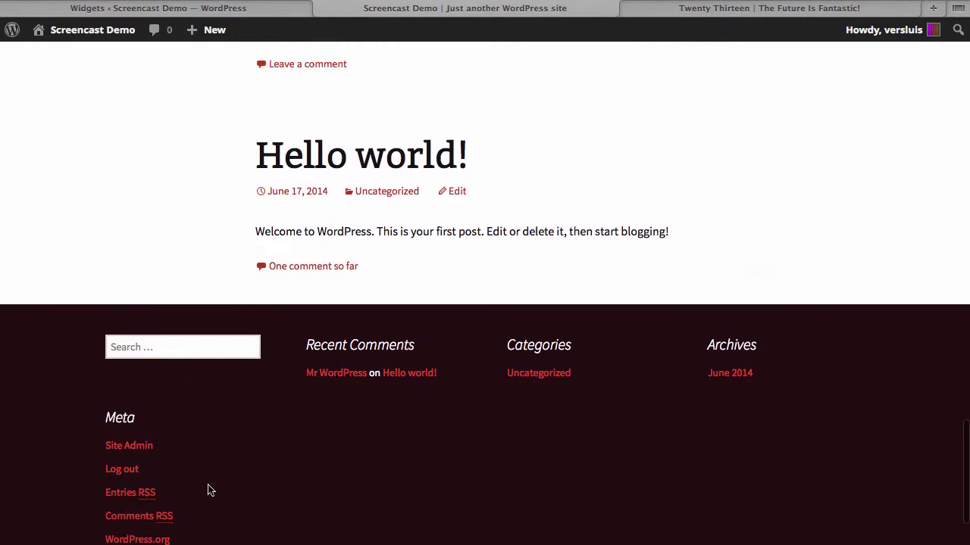
{"action": "scroll", "coordinate": [765, 452], "scroll_direction": "up", "scroll_amount": 20}
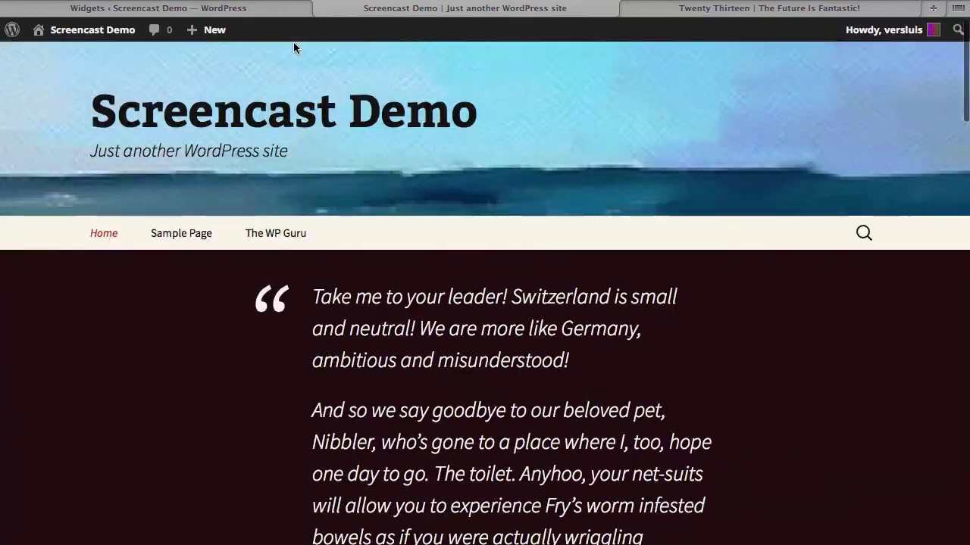
- Move the post Post Five Quote to the trash and reload the site's front page
{"action": "left_click", "coordinate": [227, 8]}
{"action": "mouse_move", "coordinate": [91, 102]}
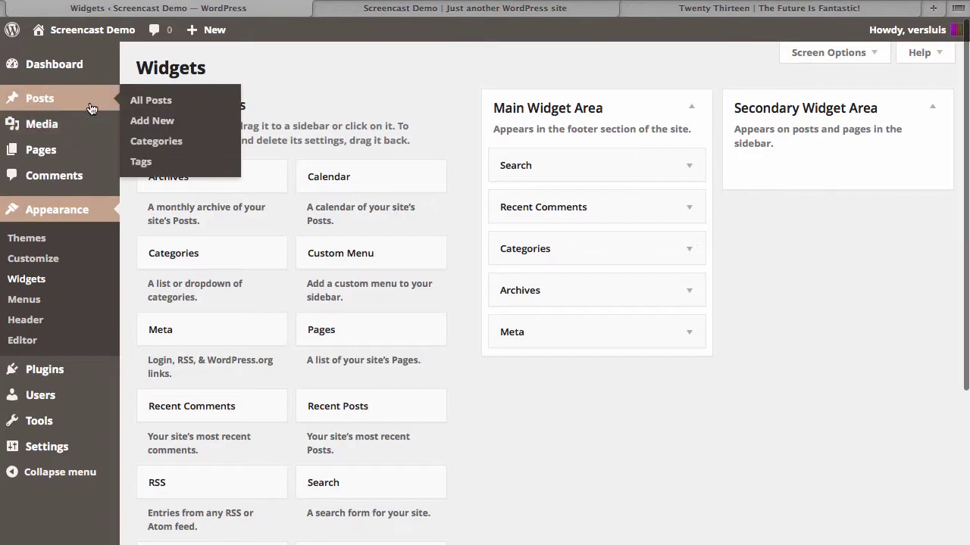
{"action": "left_click", "coordinate": [160, 105]}
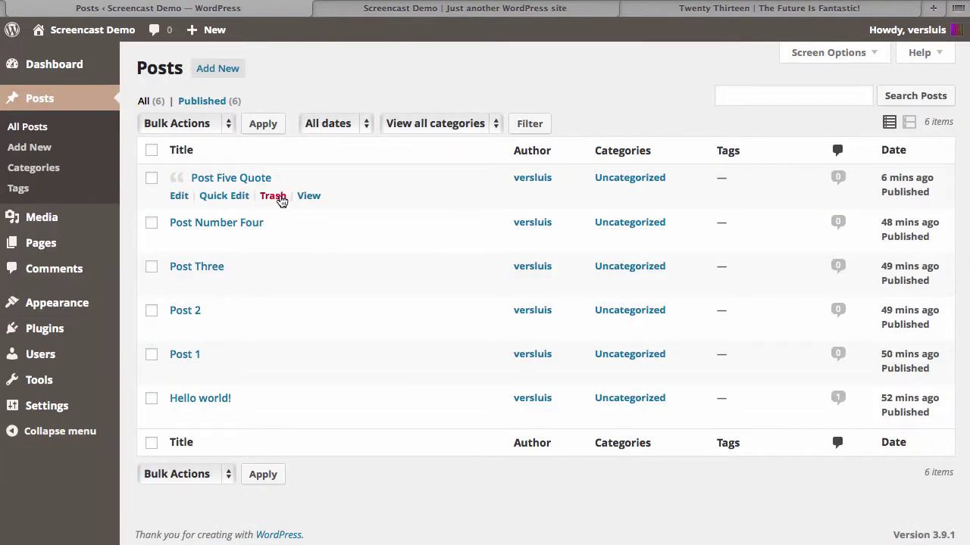
{"action": "left_click", "coordinate": [277, 196]}
{"action": "left_click", "coordinate": [469, 8]}
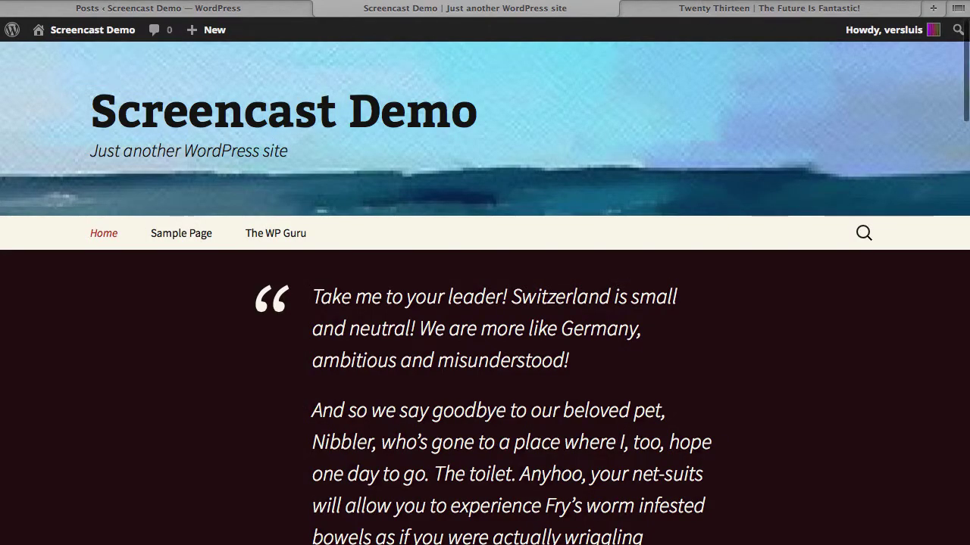
{"action": "key", "text": "super+r"}
{"action": "scroll", "coordinate": [795, 409], "scroll_direction": "down", "scroll_amount": 2}
{"action": "scroll", "coordinate": [796, 411], "scroll_direction": "up", "scroll_amount": 3}
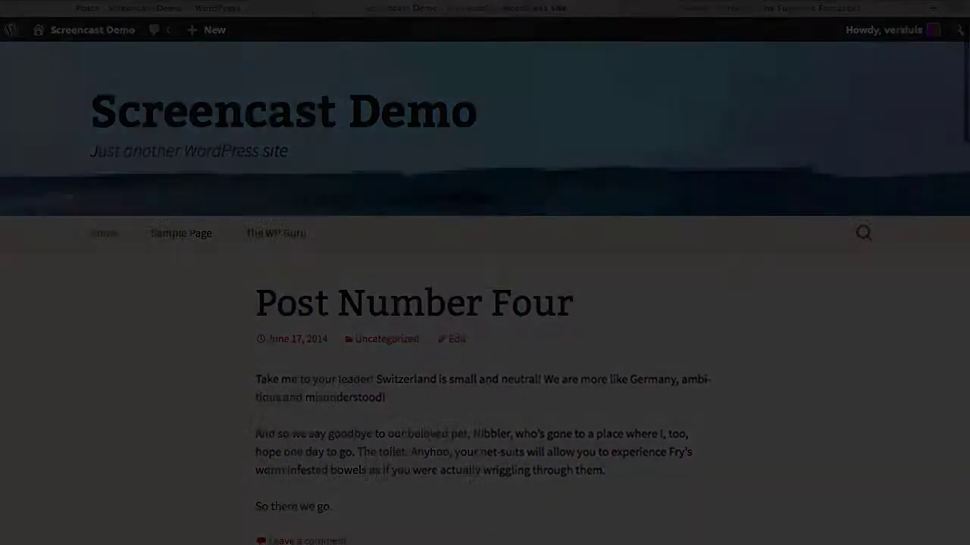
- Publish a new post titled Image Gallery with the text "Here are some cool images:" and reload the site's front page
{"action": "left_click", "coordinate": [244, 10]}
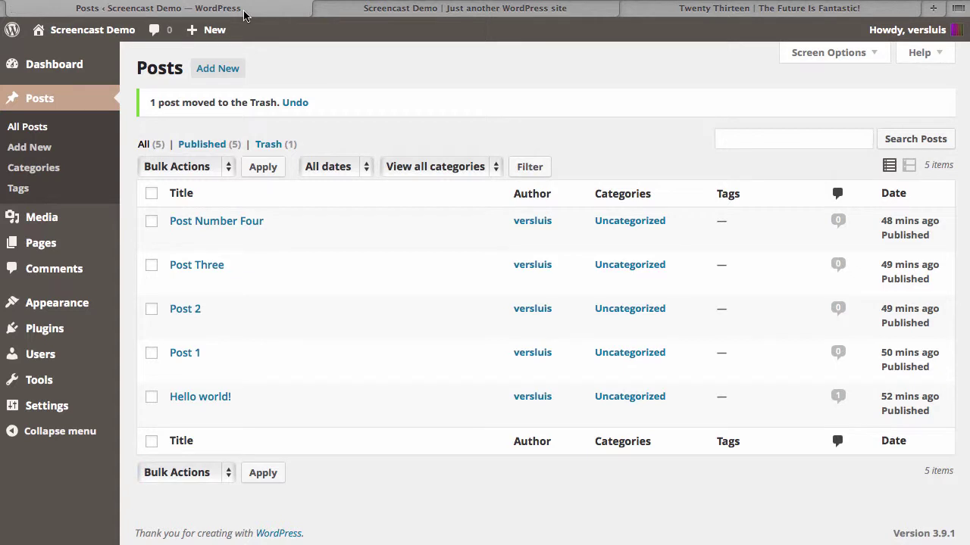
{"action": "left_click", "coordinate": [236, 70]}
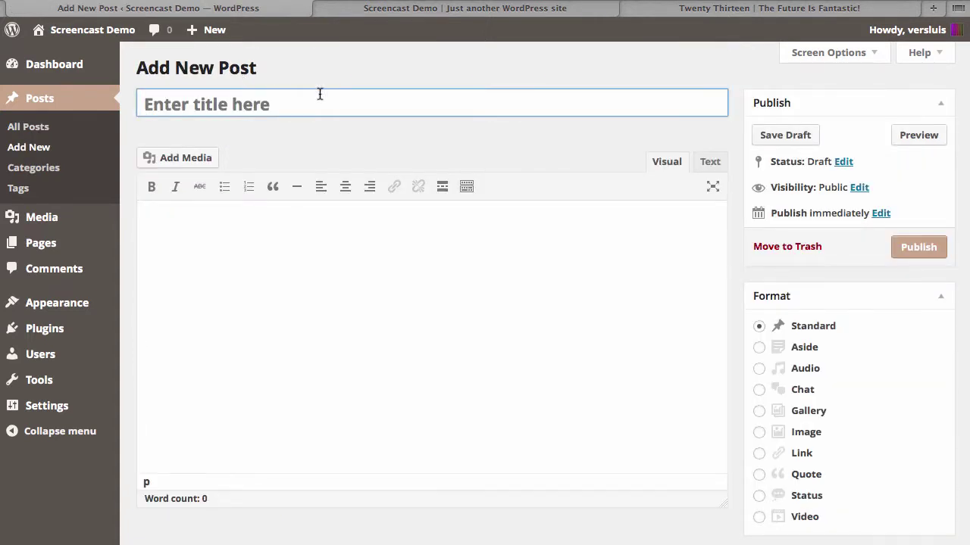
{"action": "type", "text": "Image Gallery"}
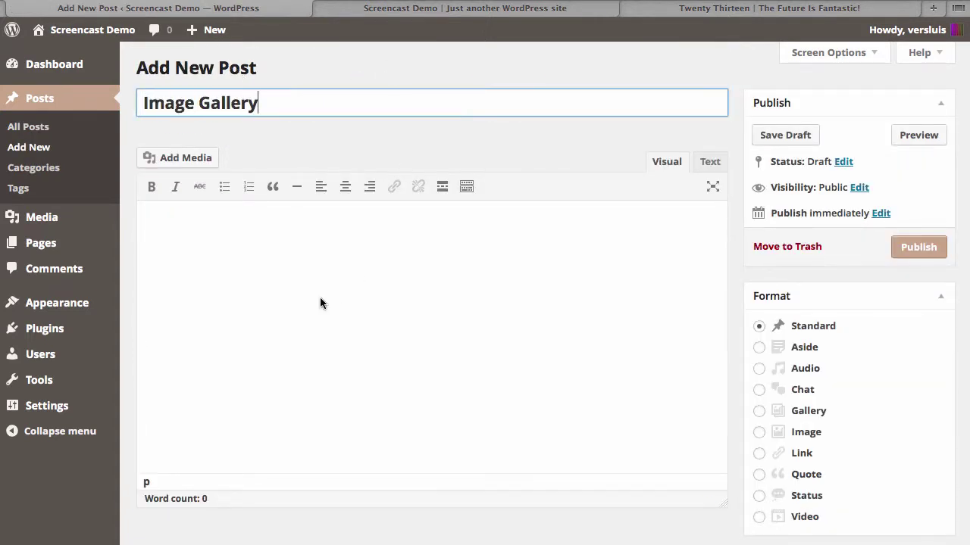
{"action": "left_click", "coordinate": [323, 303]}
{"action": "type", "text": "Here are some cool images:"}
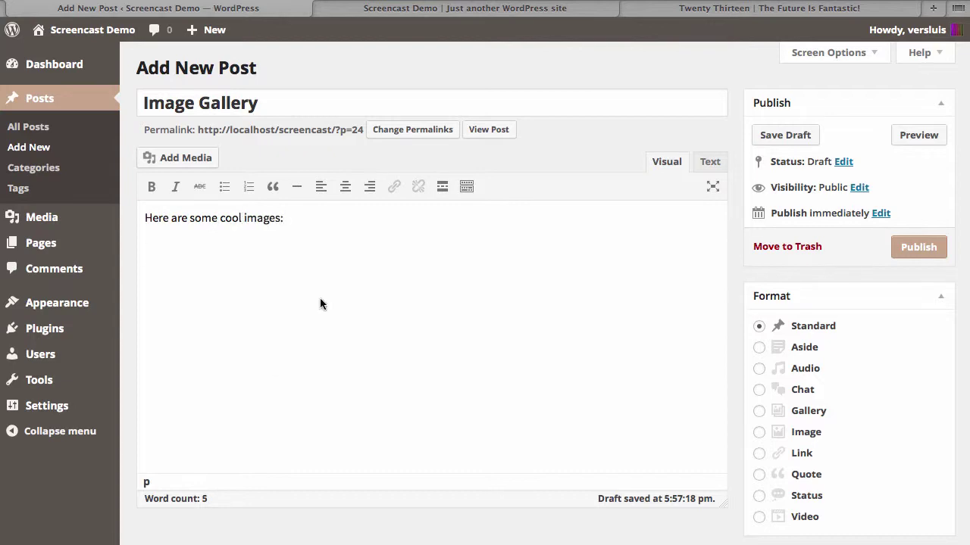
{"action": "key", "text": "Return"}
{"action": "left_click", "coordinate": [918, 247]}
{"action": "left_click", "coordinate": [538, 9]}
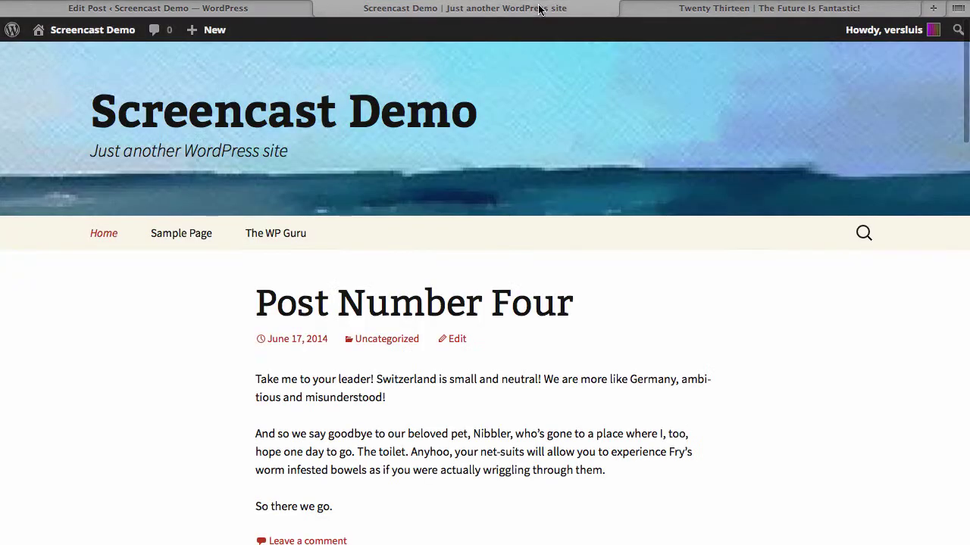
{"action": "key", "text": "super+r"}
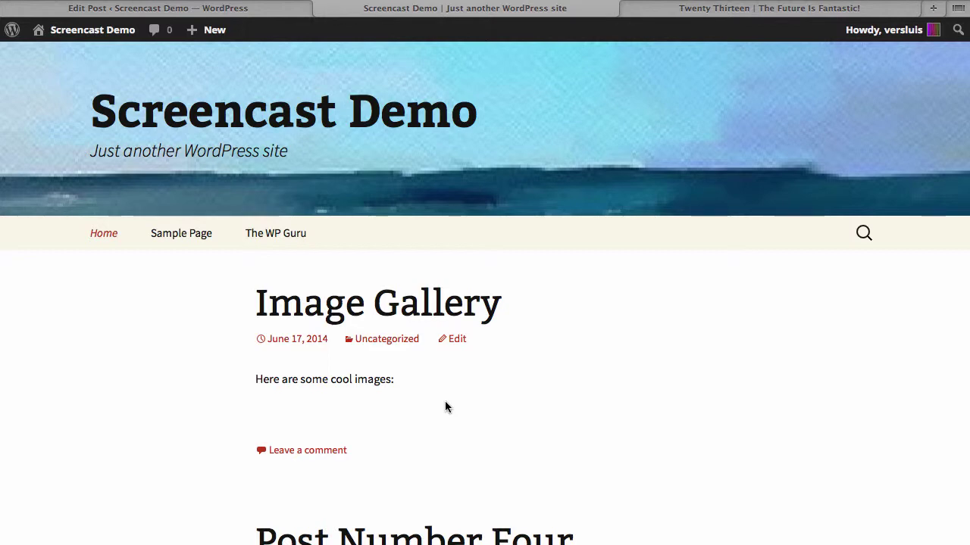
- Upload all six images from the screencast folder, insert them below the Image Gallery post's text, and update the post
{"action": "left_click", "coordinate": [271, 11]}
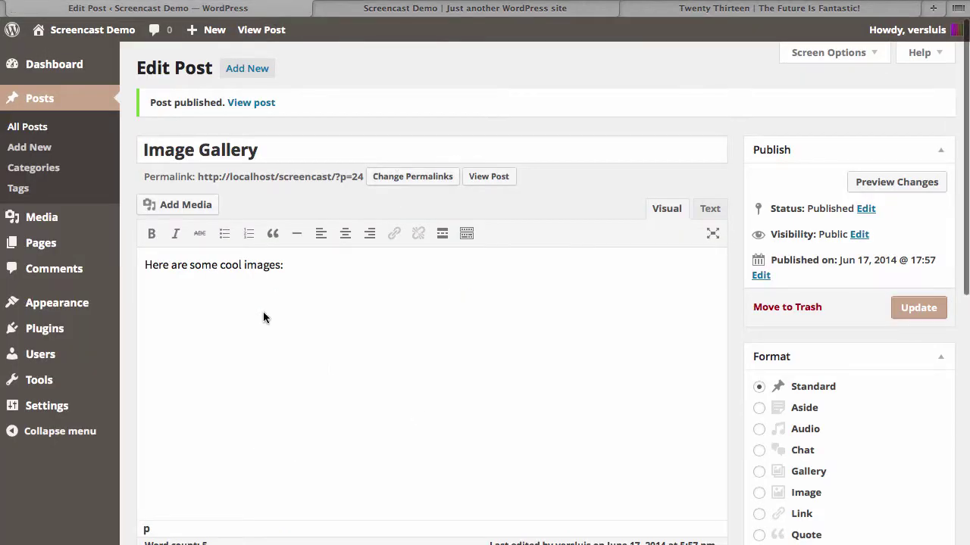
{"action": "left_click", "coordinate": [203, 210]}
{"action": "left_click", "coordinate": [211, 98]}
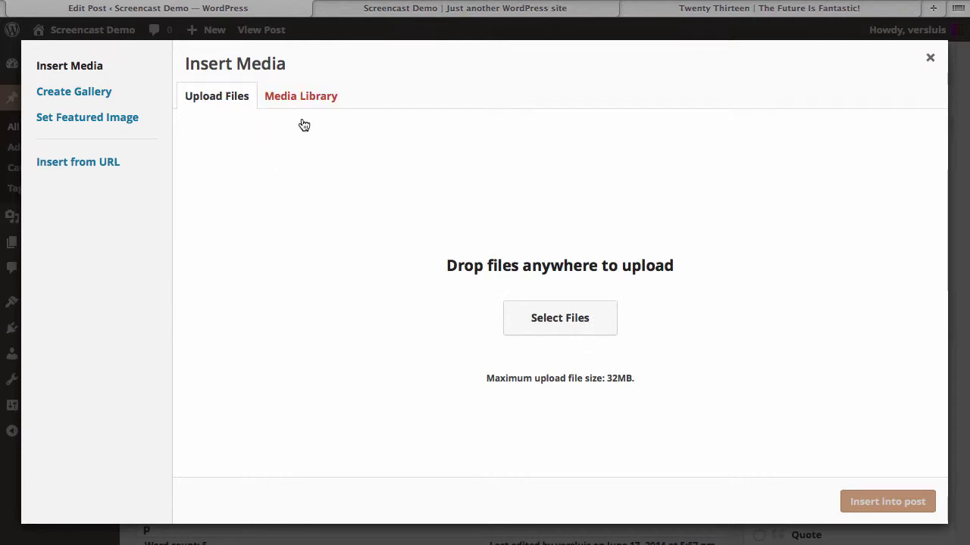
{"action": "left_click", "coordinate": [558, 315]}
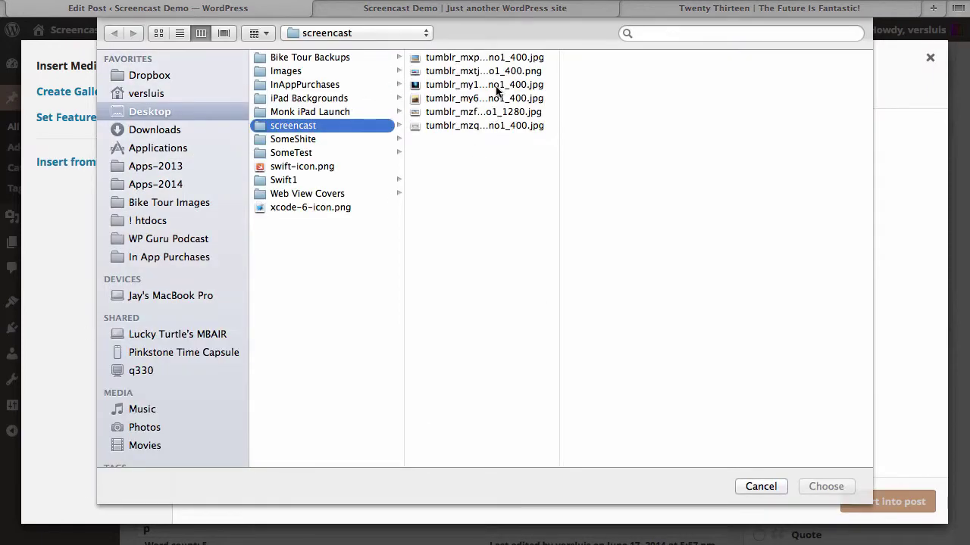
{"action": "left_click", "coordinate": [516, 58]}
{"action": "left_click", "coordinate": [494, 125], "text": "shift"}
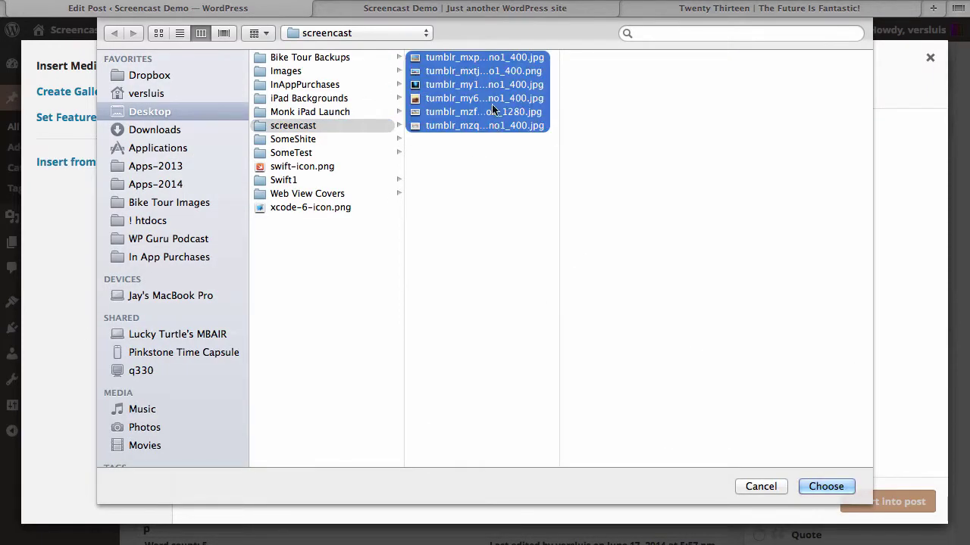
{"action": "left_click", "coordinate": [823, 487]}
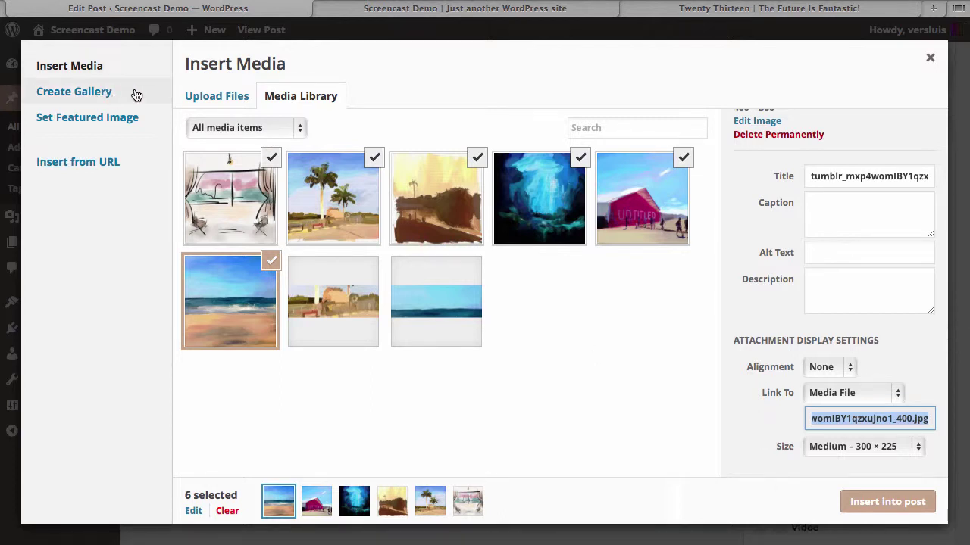
{"action": "left_click", "coordinate": [886, 512]}
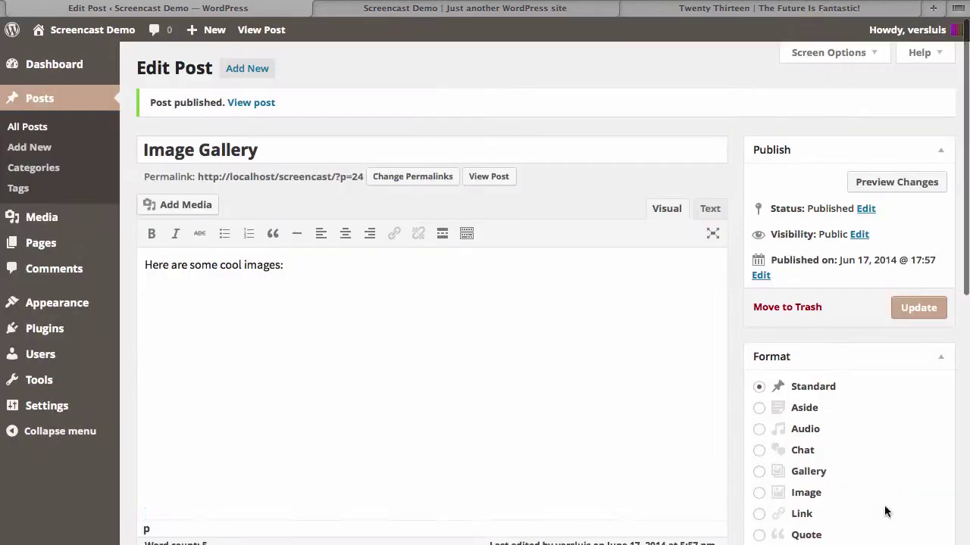
{"action": "scroll", "coordinate": [686, 424], "scroll_direction": "down", "scroll_amount": 5}
{"action": "scroll", "coordinate": [685, 424], "scroll_direction": "down", "scroll_amount": 5}
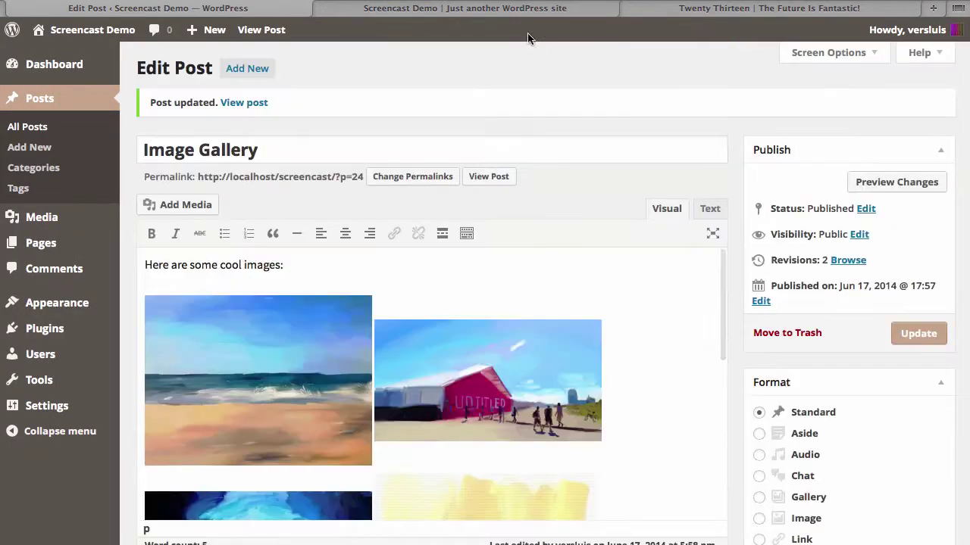
- Check on the site's front page how the inserted images are laid out in the standard-format Image Gallery post
{"action": "left_click", "coordinate": [465, 8]}
{"action": "scroll", "coordinate": [811, 454], "scroll_direction": "down", "scroll_amount": 10}
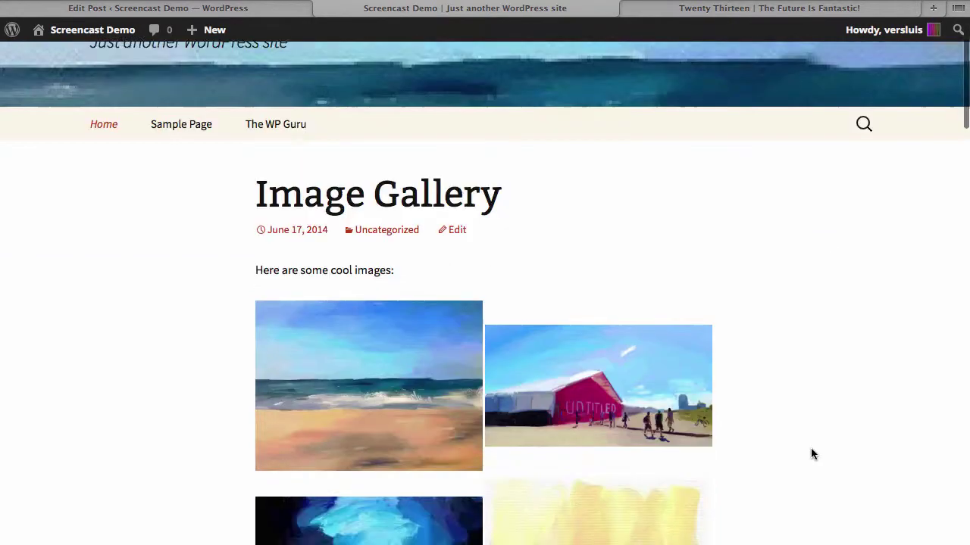
{"action": "scroll", "coordinate": [811, 454], "scroll_direction": "up", "scroll_amount": 5}
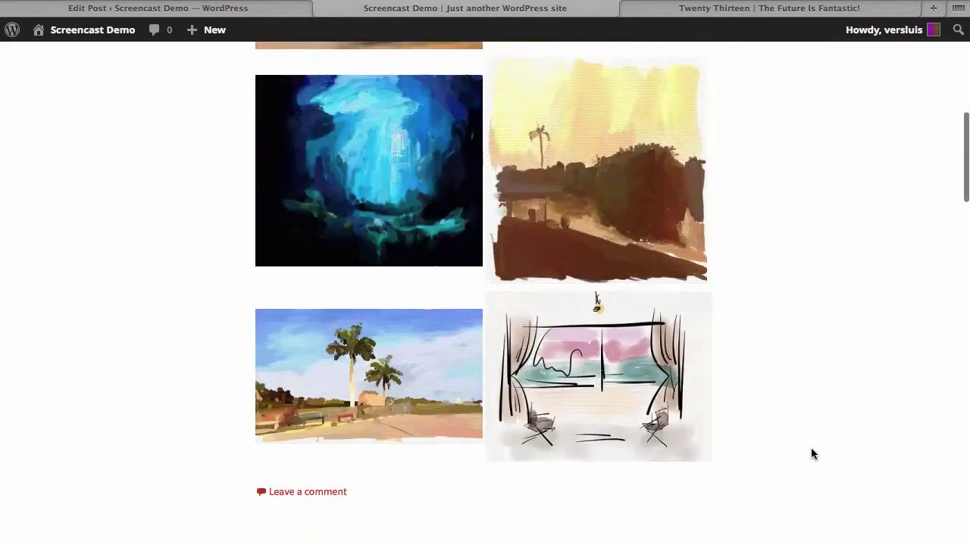
{"action": "scroll", "coordinate": [811, 454], "scroll_direction": "up", "scroll_amount": 5}
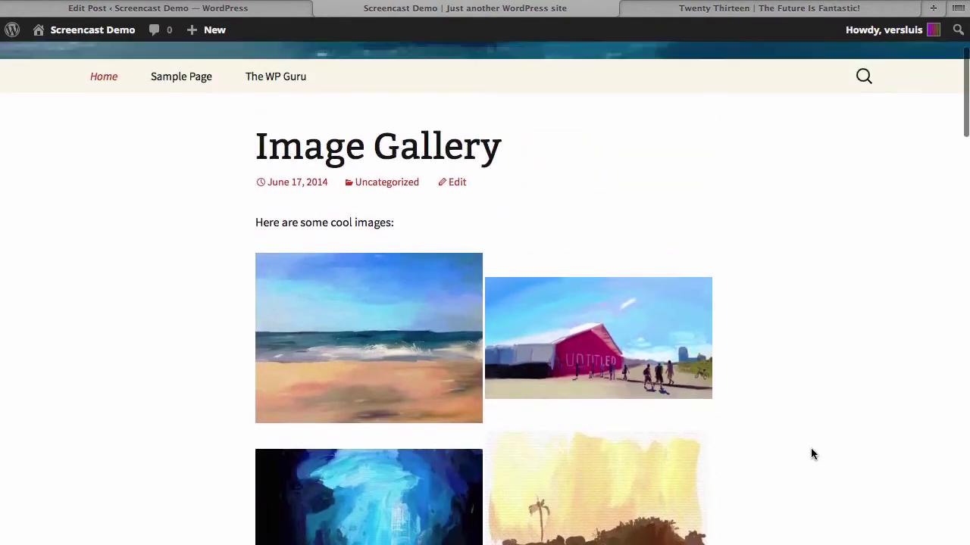
{"action": "scroll", "coordinate": [810, 454], "scroll_direction": "up", "scroll_amount": 1}
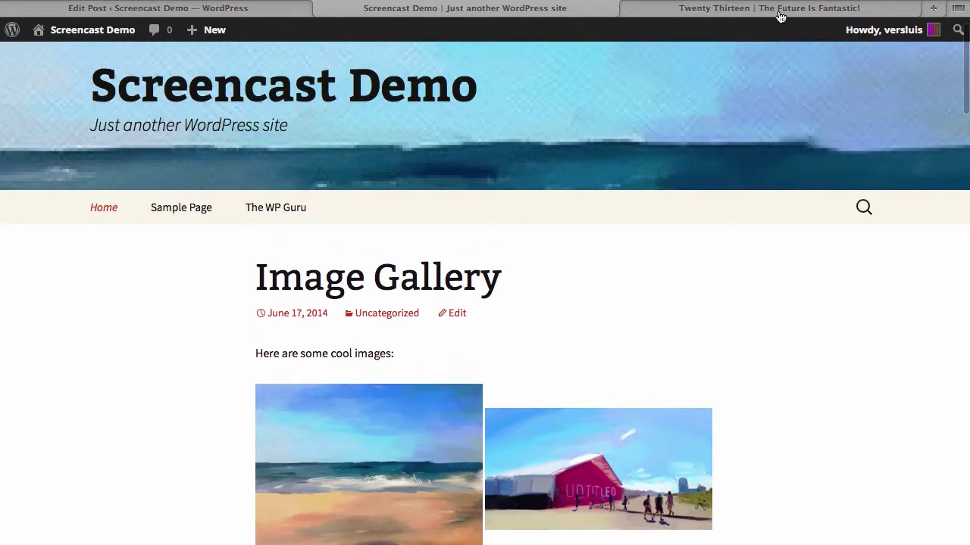
{"action": "scroll", "coordinate": [726, 415], "scroll_direction": "down", "scroll_amount": 2}
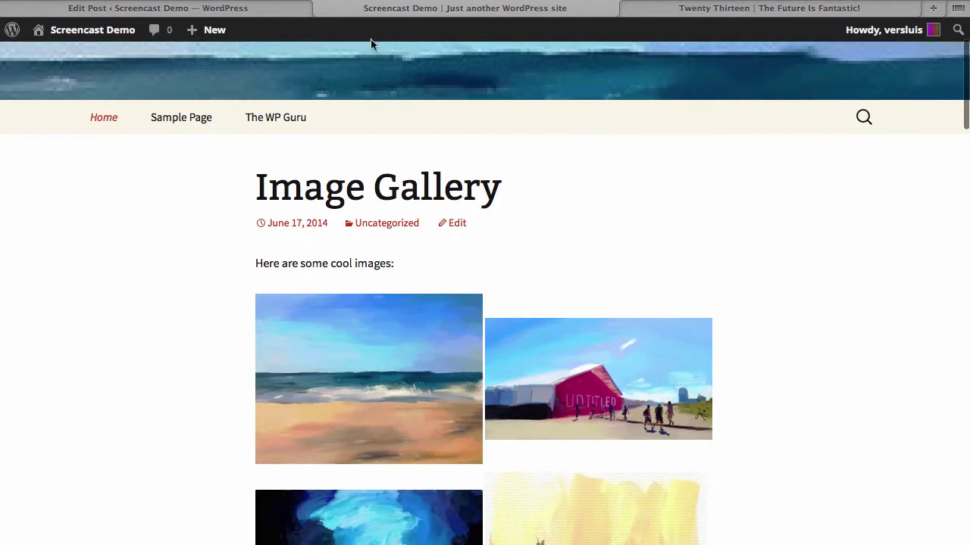
- Change the Image Gallery post's format to Gallery and update the post
{"action": "left_click", "coordinate": [189, 8]}
{"action": "scroll", "coordinate": [735, 426], "scroll_direction": "down", "scroll_amount": 1}
{"action": "scroll", "coordinate": [735, 426], "scroll_direction": "down", "scroll_amount": 2}
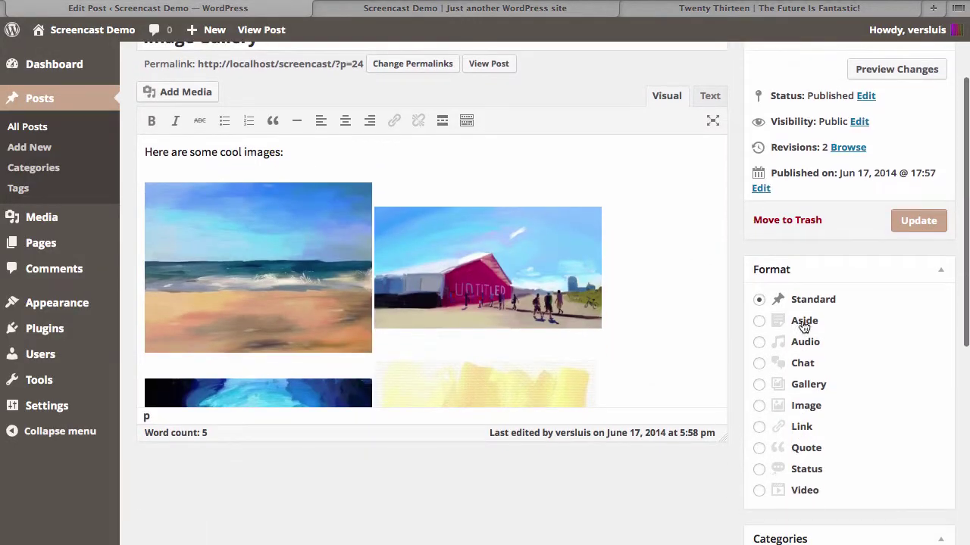
{"action": "left_click", "coordinate": [820, 386]}
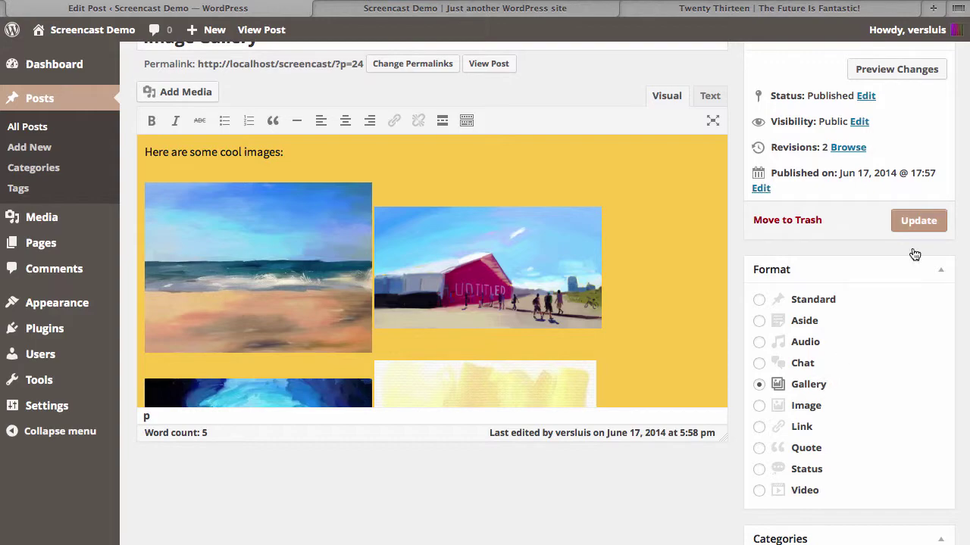
{"action": "left_click", "coordinate": [919, 221]}
- Reload the site's front page, examine the Image Gallery post in the Gallery format, and return to the post's editor
{"action": "left_click", "coordinate": [491, 12]}
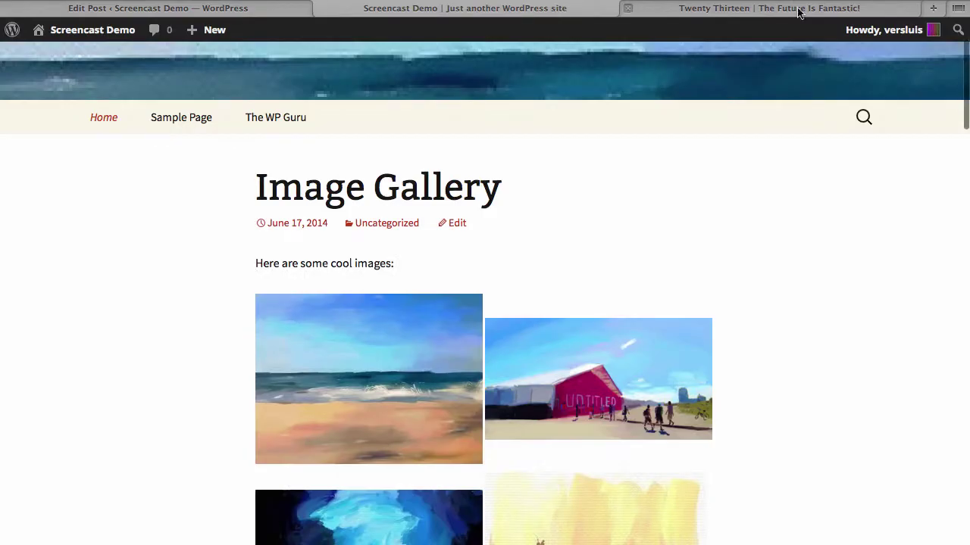
{"action": "key", "text": "super+r"}
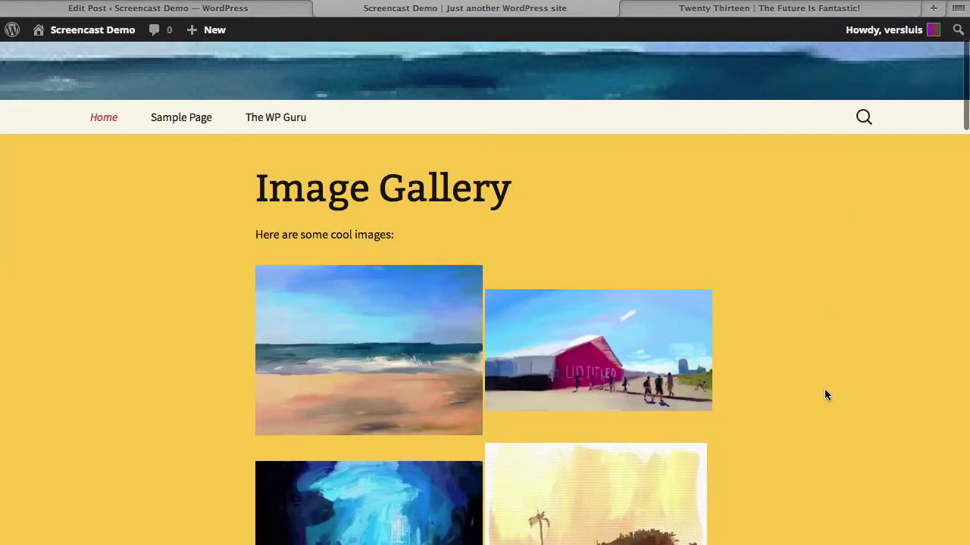
{"action": "scroll", "coordinate": [824, 388], "scroll_direction": "down", "scroll_amount": 2}
{"action": "scroll", "coordinate": [824, 388], "scroll_direction": "up", "scroll_amount": 1}
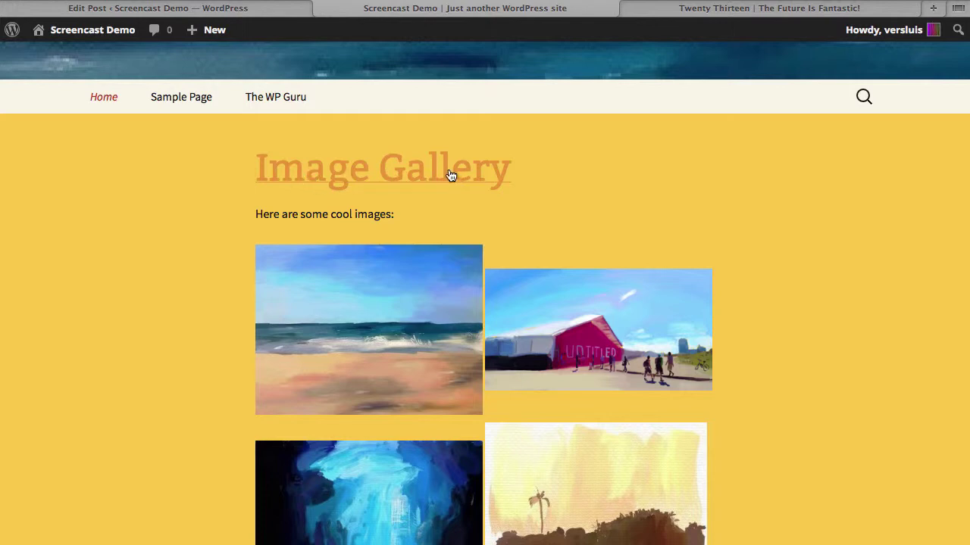
{"action": "scroll", "coordinate": [714, 274], "scroll_direction": "down", "scroll_amount": 10}
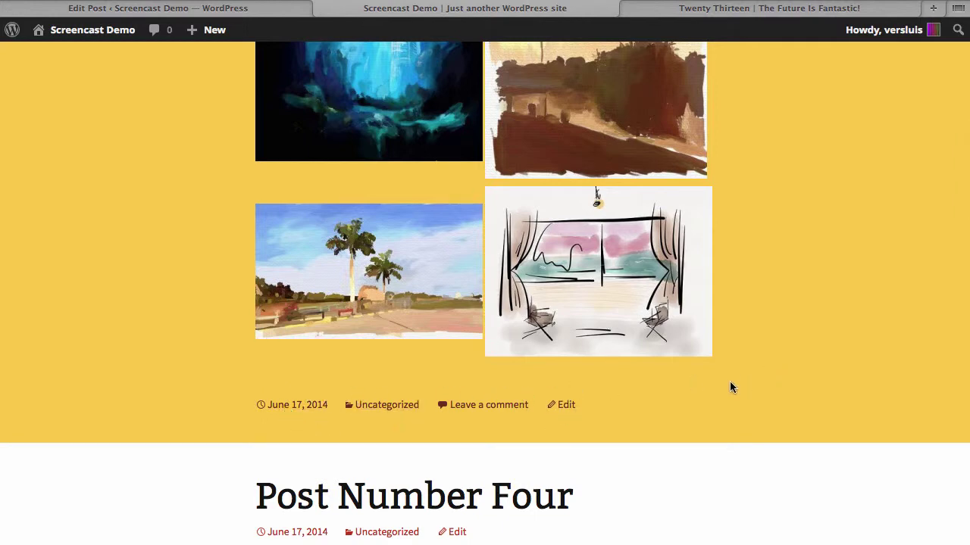
{"action": "scroll", "coordinate": [731, 387], "scroll_direction": "up", "scroll_amount": 10}
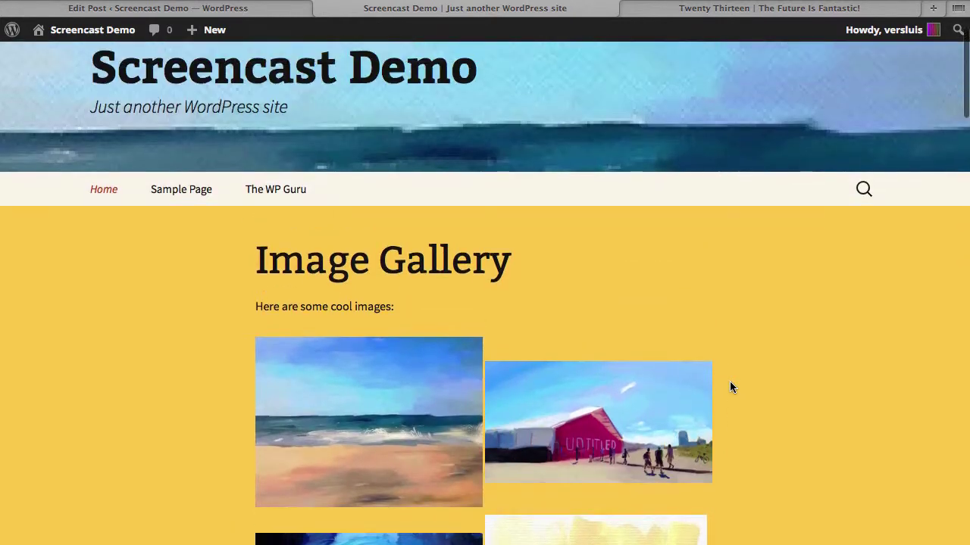
{"action": "scroll", "coordinate": [785, 369], "scroll_direction": "down", "scroll_amount": 3}
{"action": "scroll", "coordinate": [785, 370], "scroll_direction": "up", "scroll_amount": 1}
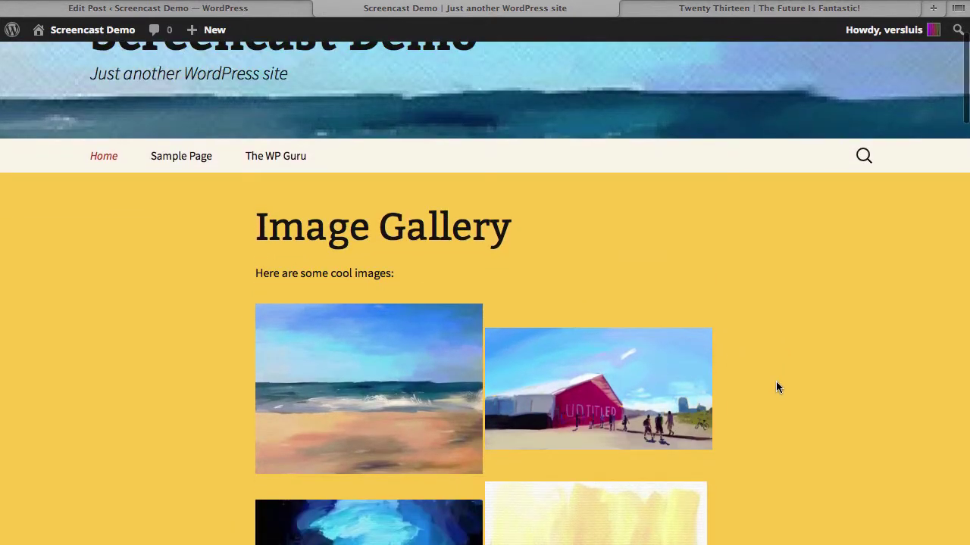
{"action": "scroll", "coordinate": [776, 388], "scroll_direction": "up", "scroll_amount": 2}
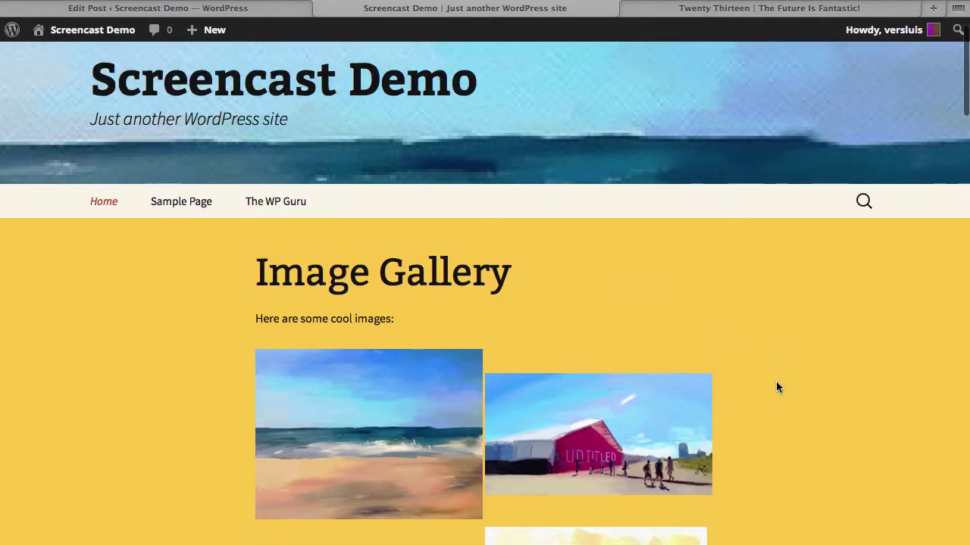
{"action": "left_click", "coordinate": [244, 9]}
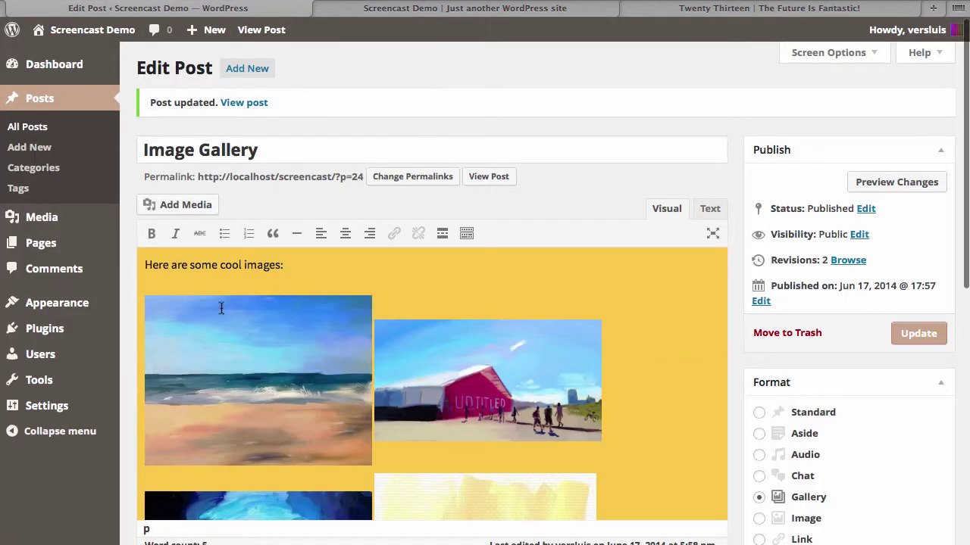
- Remove all six individually inserted images from the Image Gallery post, keeping the intro text, and start a new line below it
{"action": "scroll", "coordinate": [298, 367], "scroll_direction": "down", "scroll_amount": 10}
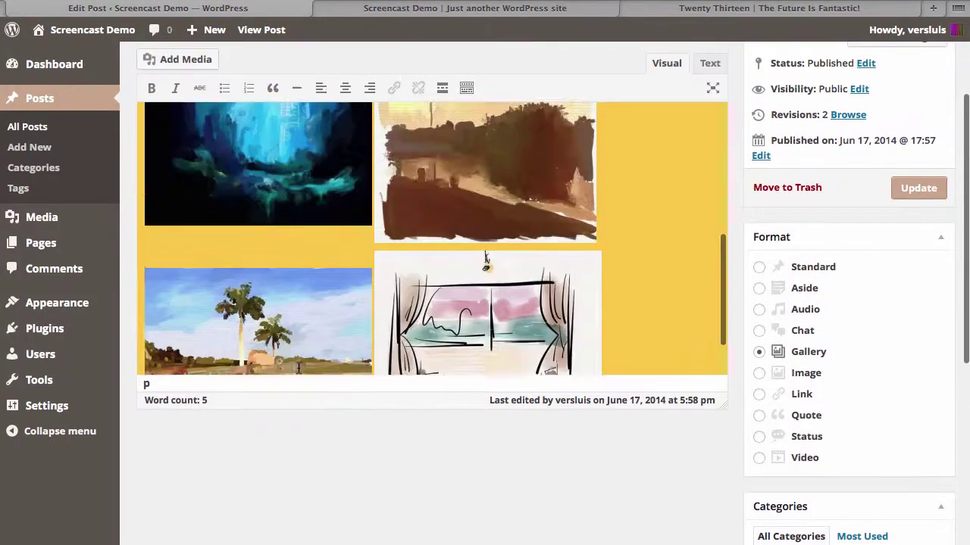
{"action": "scroll", "coordinate": [297, 368], "scroll_direction": "up", "scroll_amount": 10}
{"action": "left_click", "coordinate": [277, 340]}
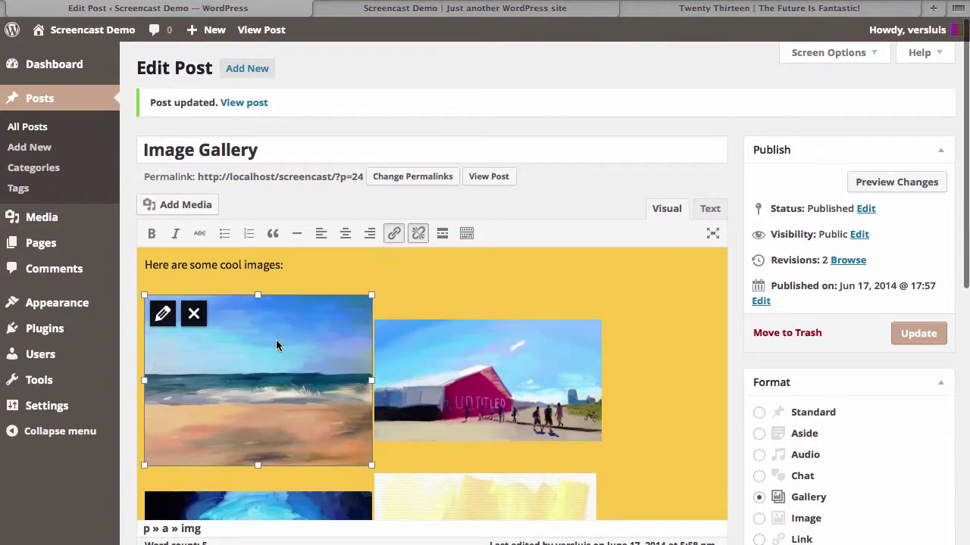
{"action": "left_click", "coordinate": [196, 319]}
{"action": "left_click", "coordinate": [421, 322]}
{"action": "left_click", "coordinate": [425, 314]}
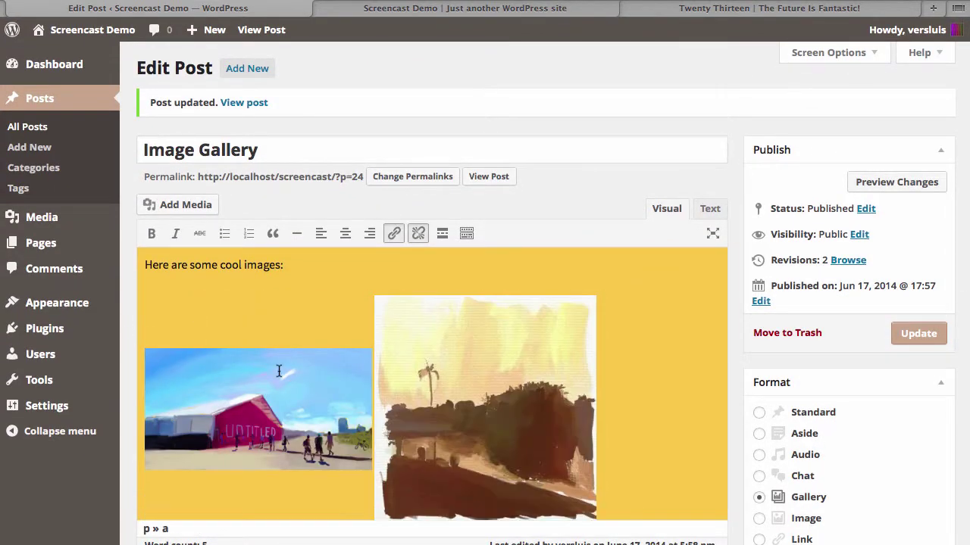
{"action": "left_click", "coordinate": [279, 371]}
{"action": "left_click", "coordinate": [194, 366]}
{"action": "left_click", "coordinate": [194, 356]}
{"action": "left_click", "coordinate": [193, 314]}
{"action": "left_click", "coordinate": [196, 341]}
{"action": "left_click", "coordinate": [194, 331]}
{"action": "left_click", "coordinate": [191, 333]}
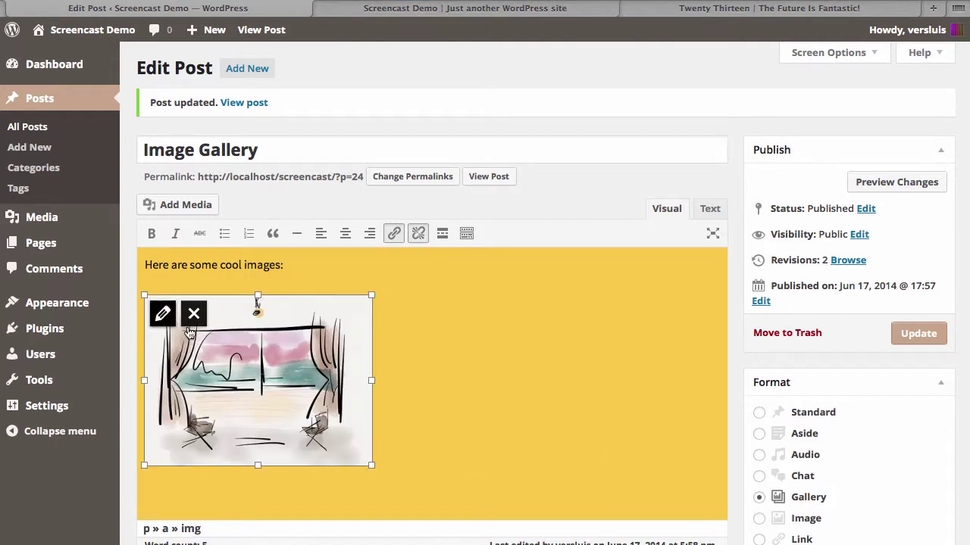
{"action": "left_click", "coordinate": [194, 315]}
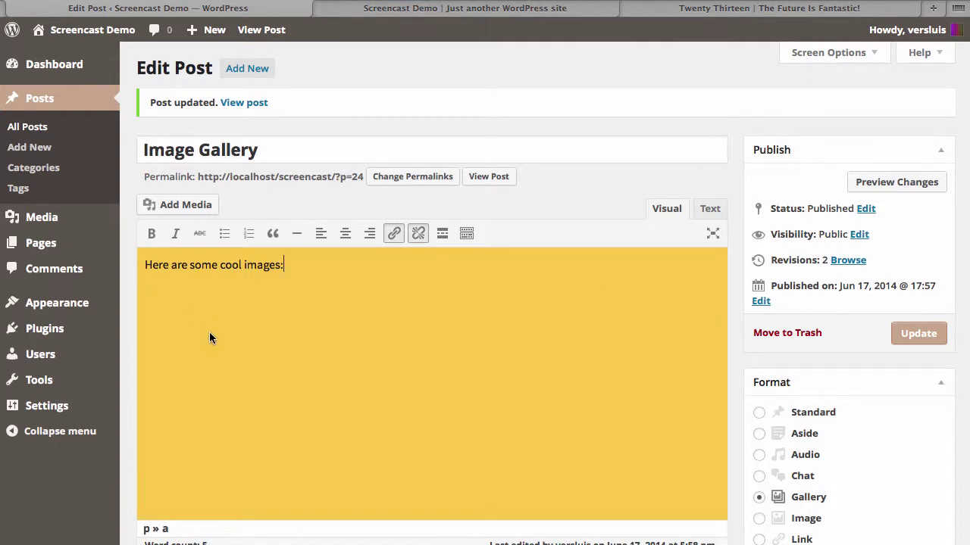
{"action": "key", "text": "Return"}
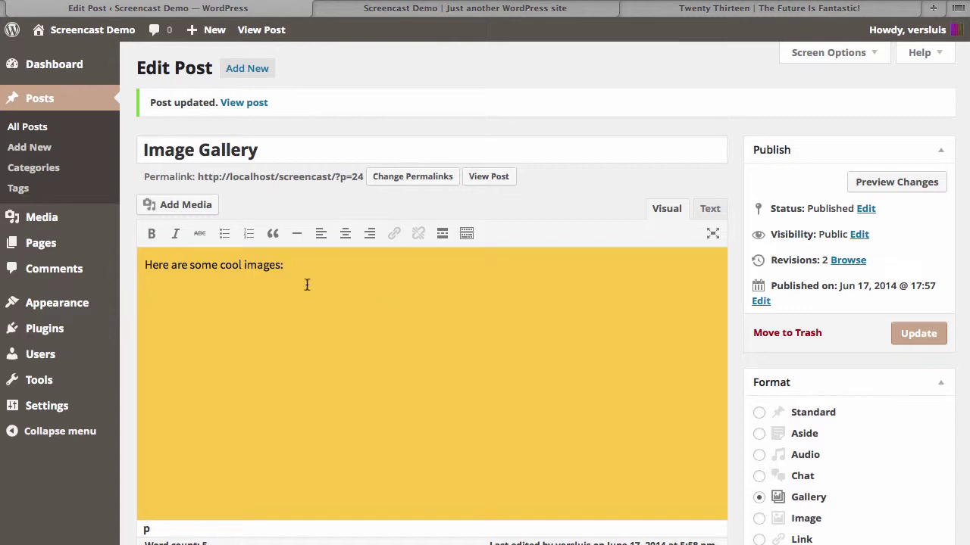
- Create a new gallery from the six uploaded paintings in the media library, leaving out the two cropped header images
{"action": "left_click", "coordinate": [197, 204]}
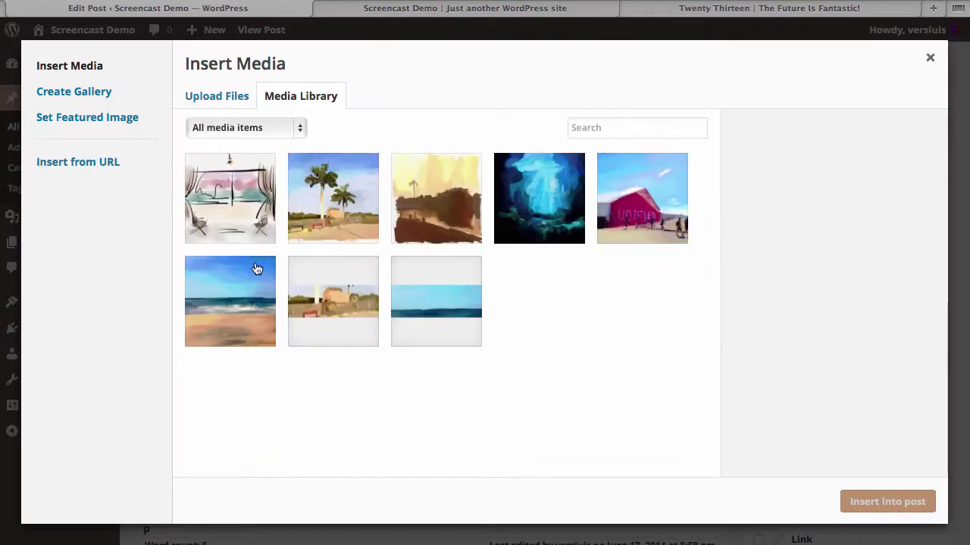
{"action": "left_click", "coordinate": [105, 92]}
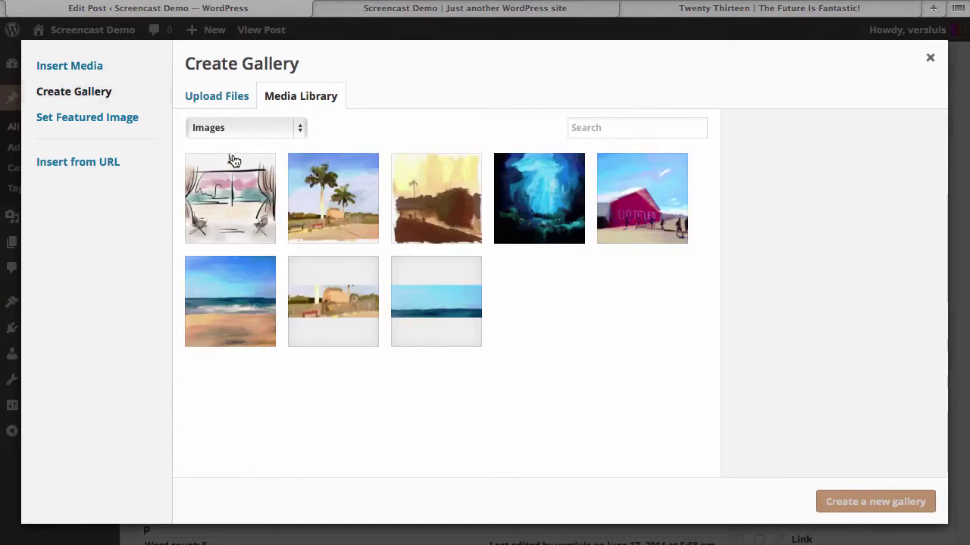
{"action": "left_click", "coordinate": [251, 213]}
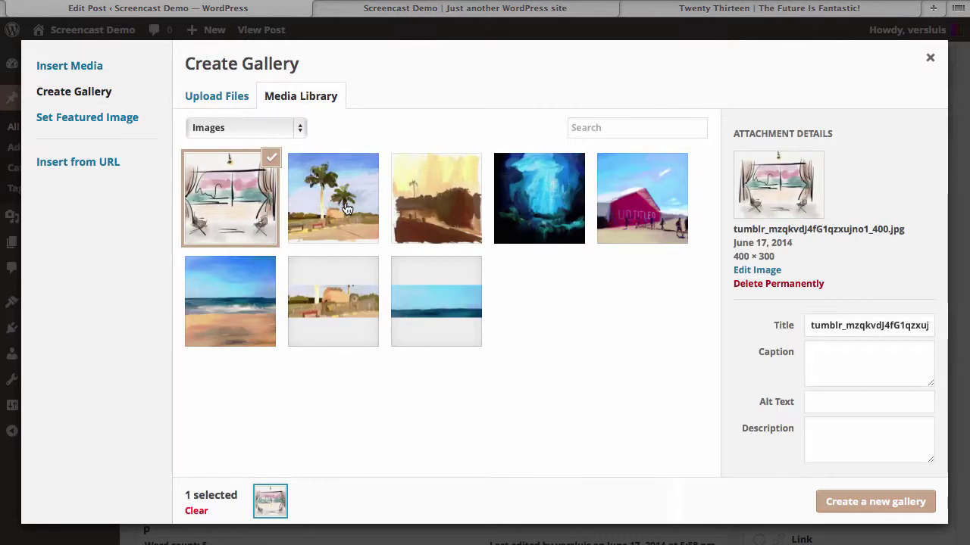
{"action": "left_click", "coordinate": [446, 313], "text": "shift"}
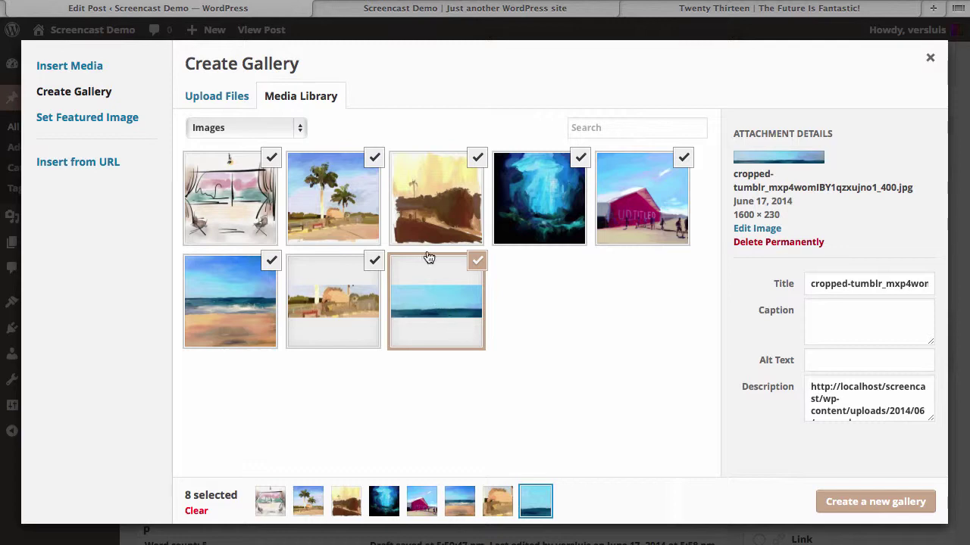
{"action": "left_click", "coordinate": [343, 314]}
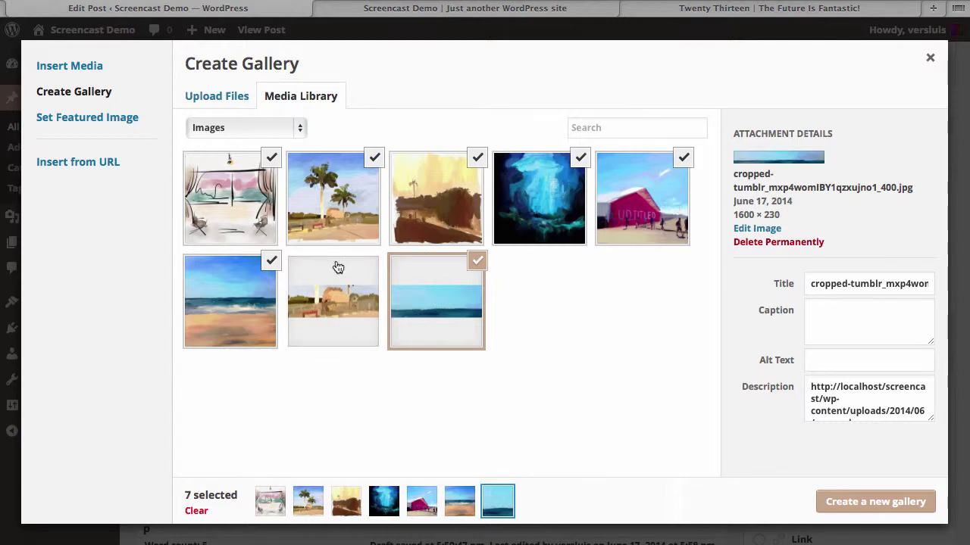
{"action": "left_click", "coordinate": [426, 302]}
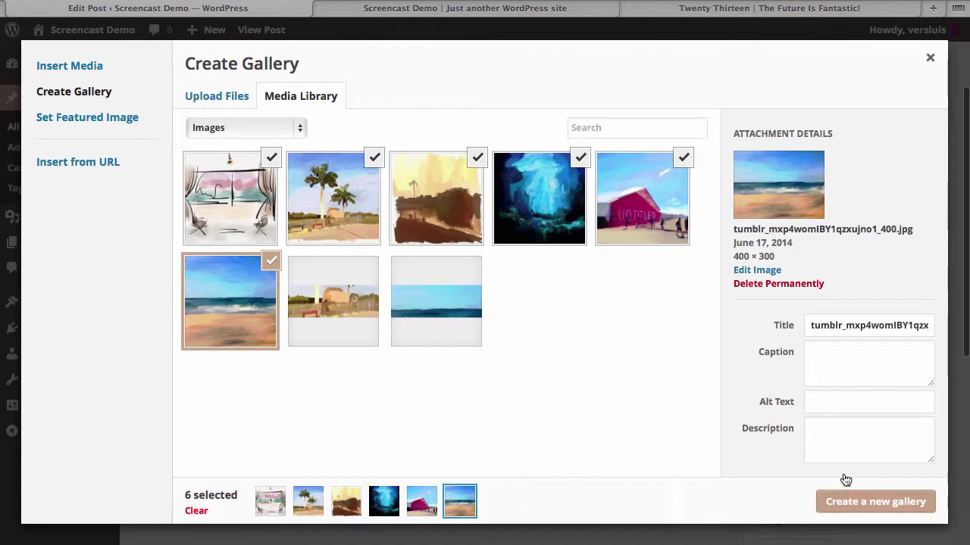
{"action": "left_click", "coordinate": [868, 502]}
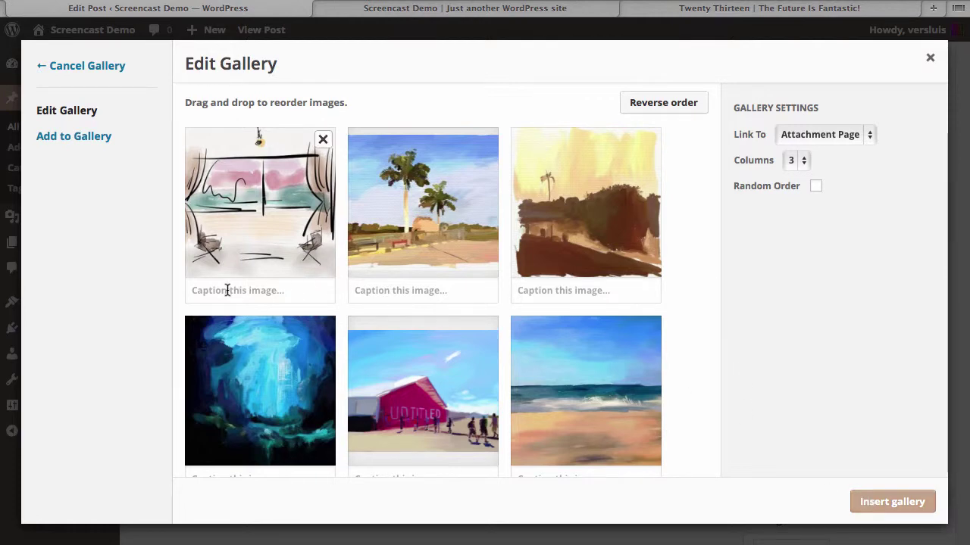
- Insert the gallery into the post with three columns and attachment page links, and update the post
{"action": "scroll", "coordinate": [537, 301], "scroll_direction": "down", "scroll_amount": 1}
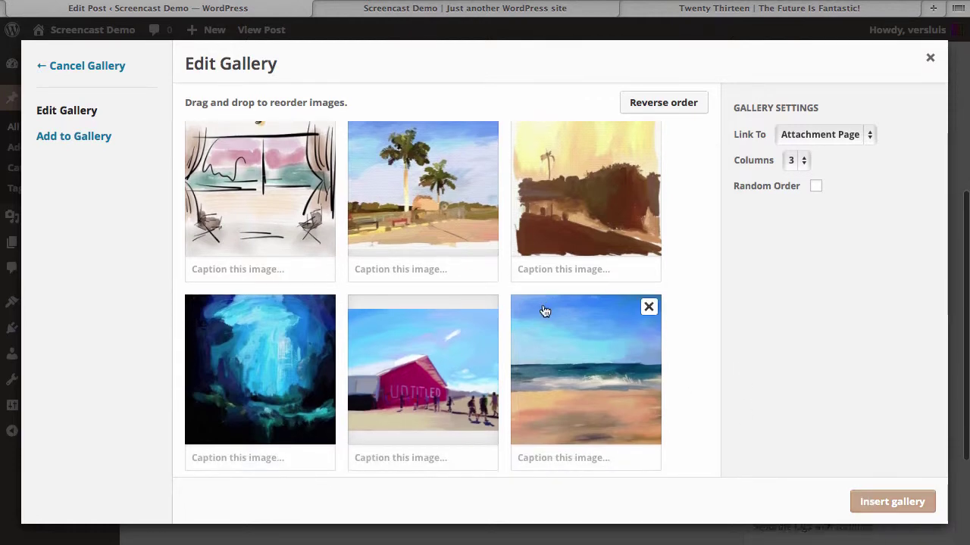
{"action": "scroll", "coordinate": [542, 308], "scroll_direction": "up", "scroll_amount": 1}
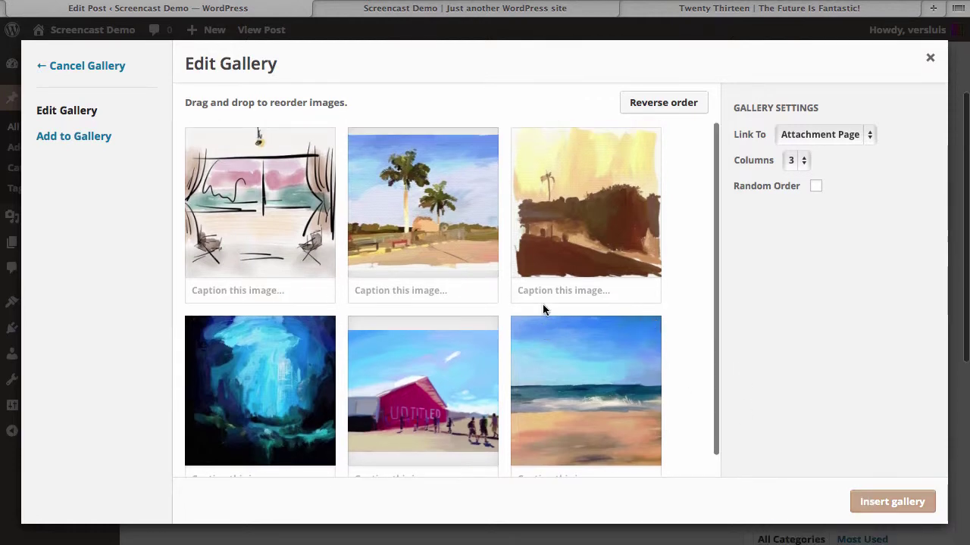
{"action": "left_click", "coordinate": [890, 502]}
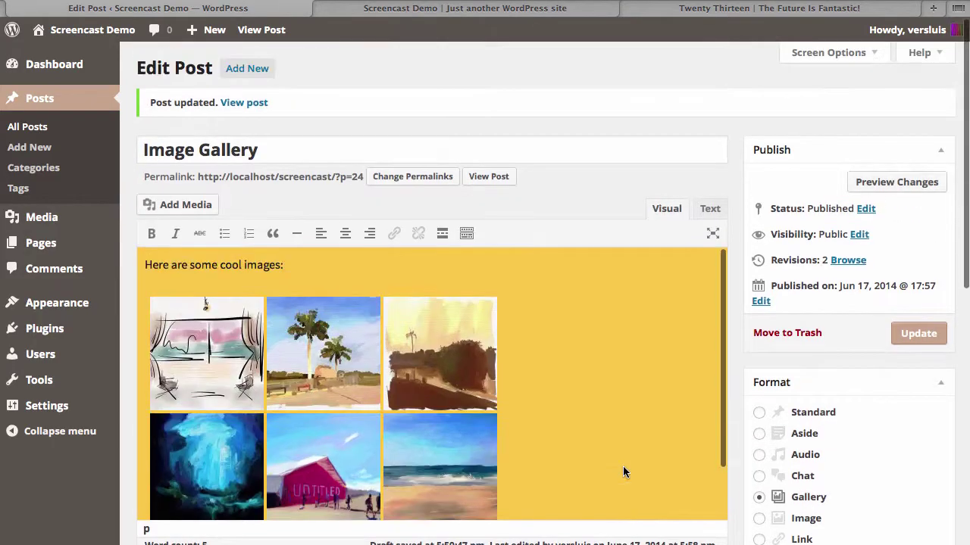
{"action": "left_click", "coordinate": [913, 333]}
- Reload the site's front page, check how the Image Gallery post displays the gallery, and return to the editor
{"action": "left_click", "coordinate": [549, 10]}
{"action": "key", "text": "super+r"}
{"action": "scroll", "coordinate": [786, 380], "scroll_direction": "down", "scroll_amount": 3}
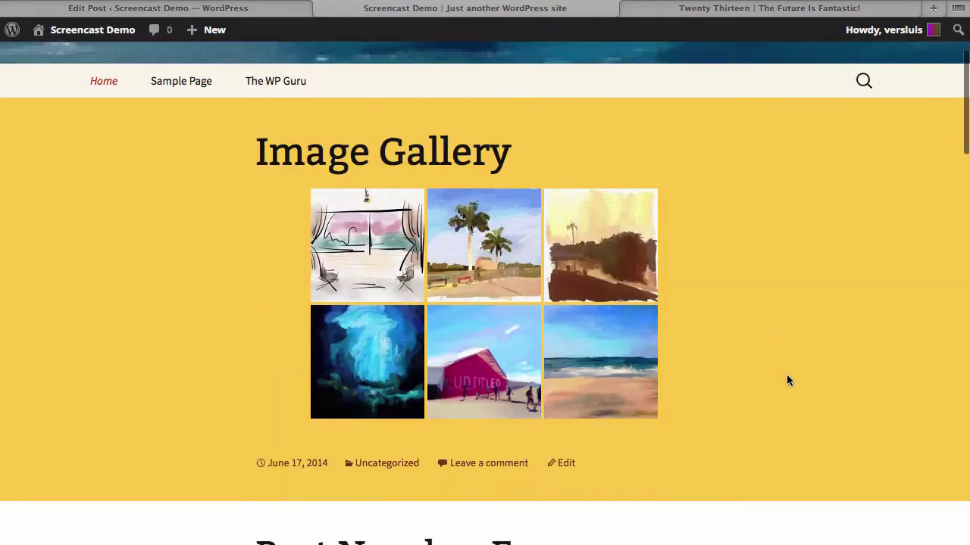
{"action": "scroll", "coordinate": [184, 303], "scroll_direction": "up", "scroll_amount": 3}
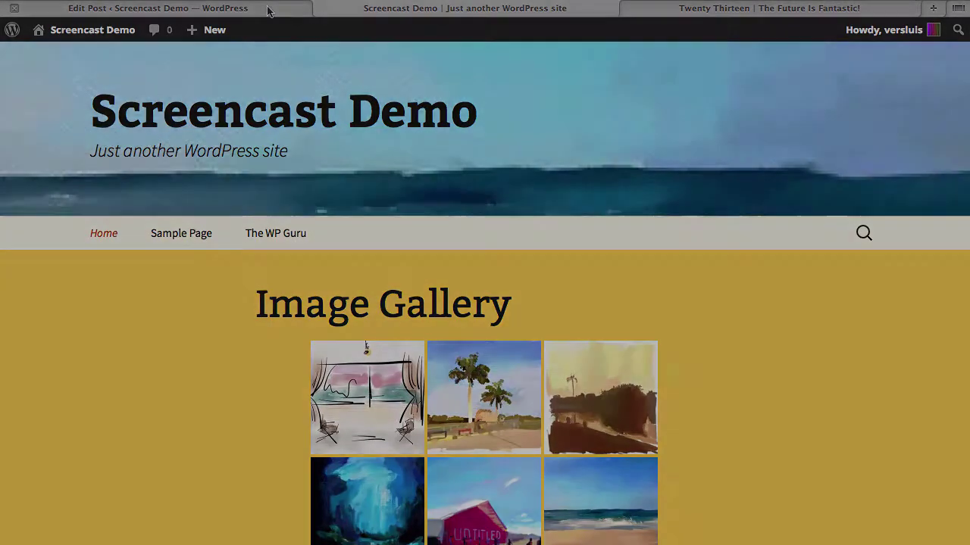
{"action": "left_click", "coordinate": [266, 11]}
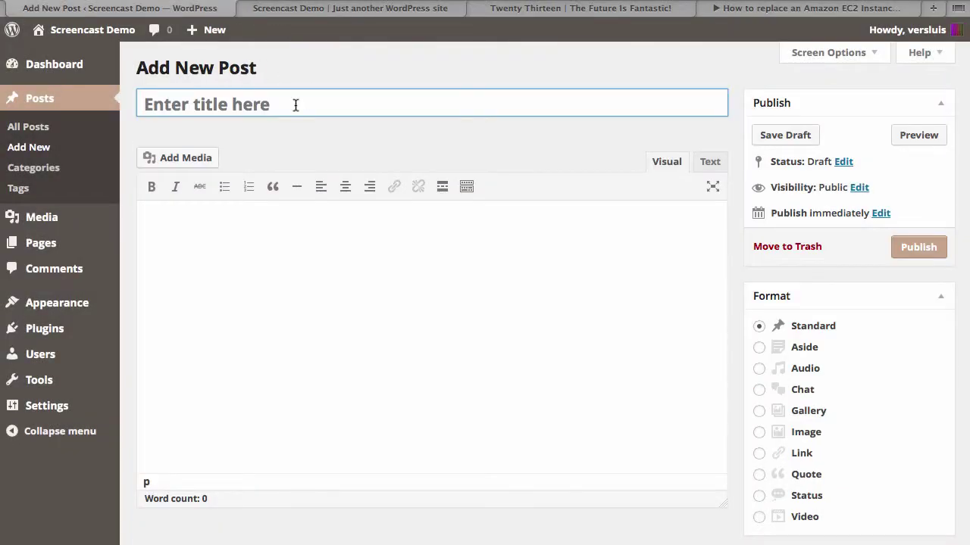
{"action": "type", "text": "This is a Video"}
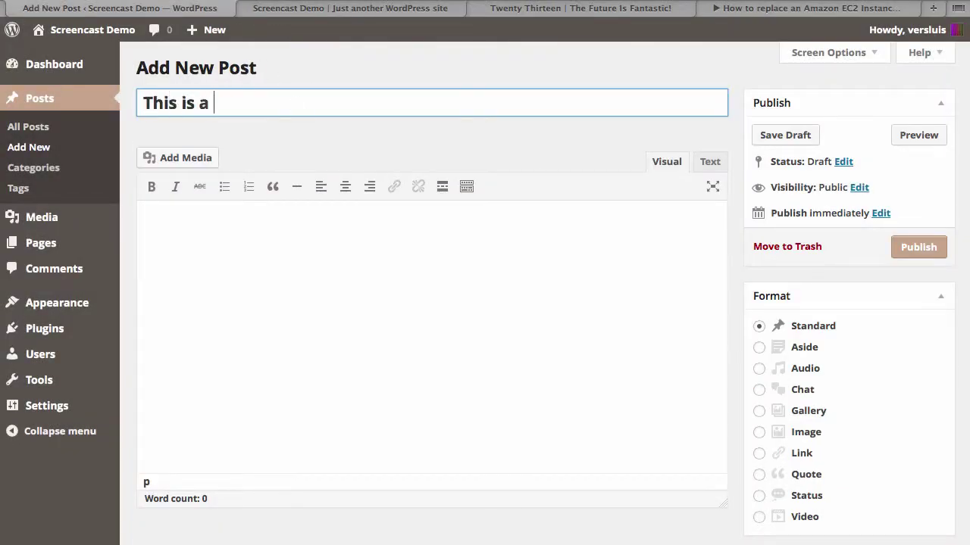
{"action": "left_click", "coordinate": [182, 301]}
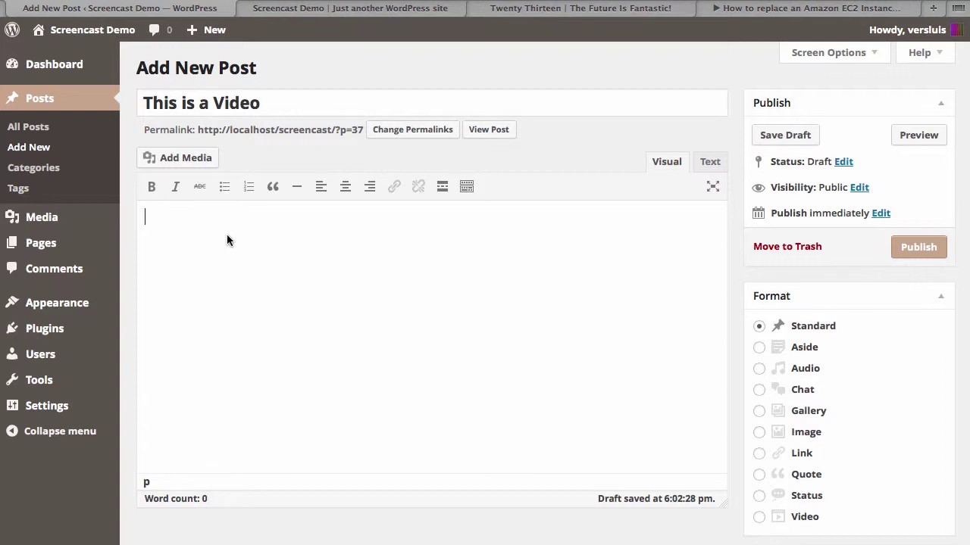
{"action": "type", "text": "https://www.youtube.com/watch?v=pV6r0ewhsgM"}
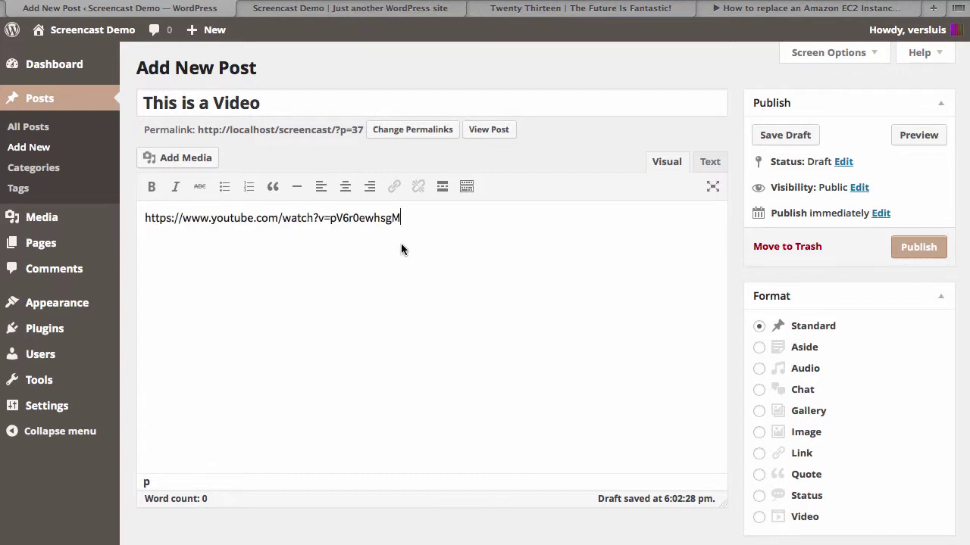
{"action": "left_click", "coordinate": [925, 248]}
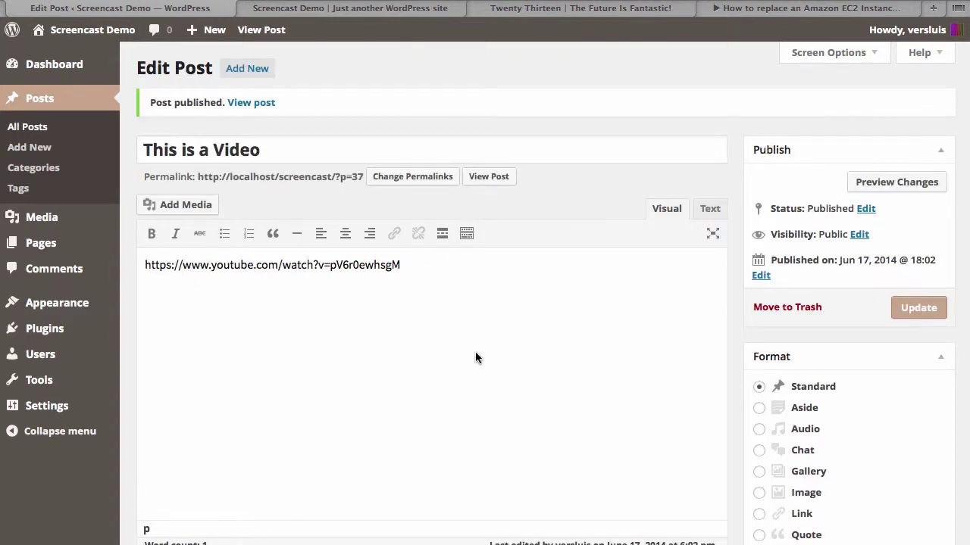
- Reload the site's front page and examine how the standard-format "This is a Video" post shows its embedded video
{"action": "scroll", "coordinate": [353, 389], "scroll_direction": "down", "scroll_amount": 3}
{"action": "scroll", "coordinate": [353, 389], "scroll_direction": "up", "scroll_amount": 2}
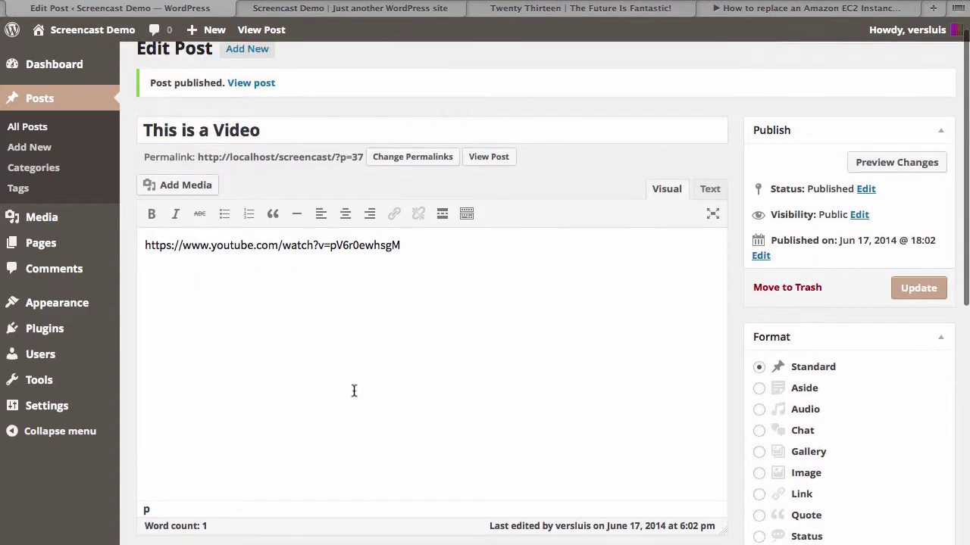
{"action": "left_click", "coordinate": [395, 14]}
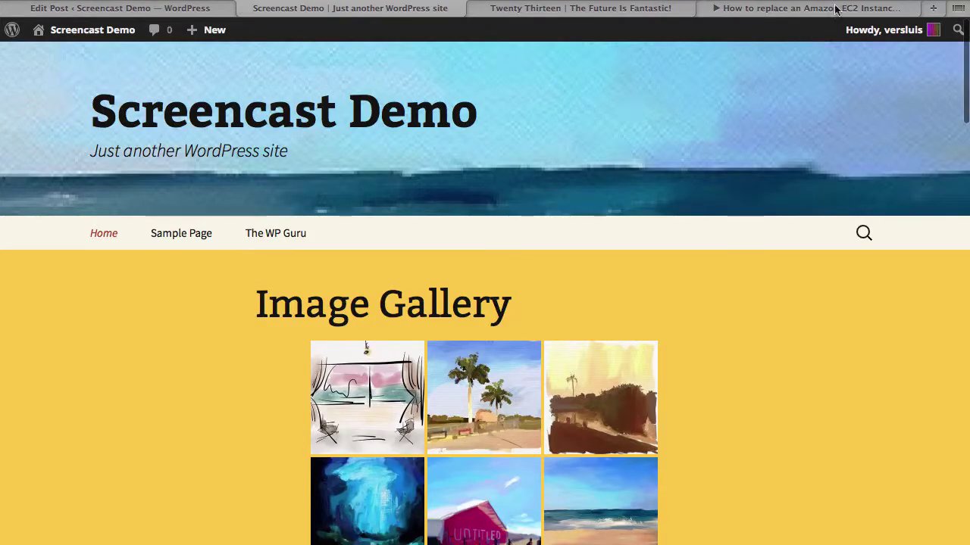
{"action": "key", "text": "super+r"}
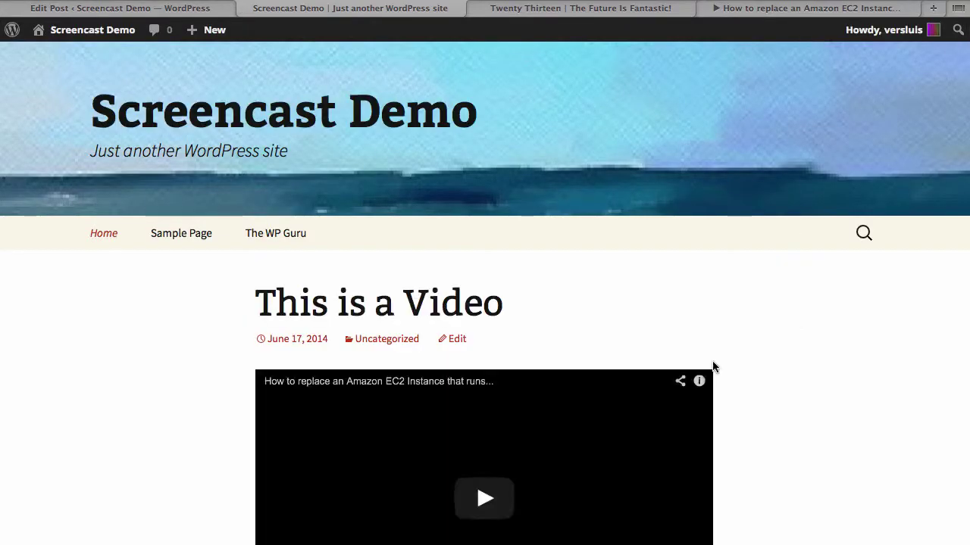
{"action": "scroll", "coordinate": [809, 361], "scroll_direction": "down", "scroll_amount": 5}
{"action": "scroll", "coordinate": [809, 367], "scroll_direction": "up", "scroll_amount": 3}
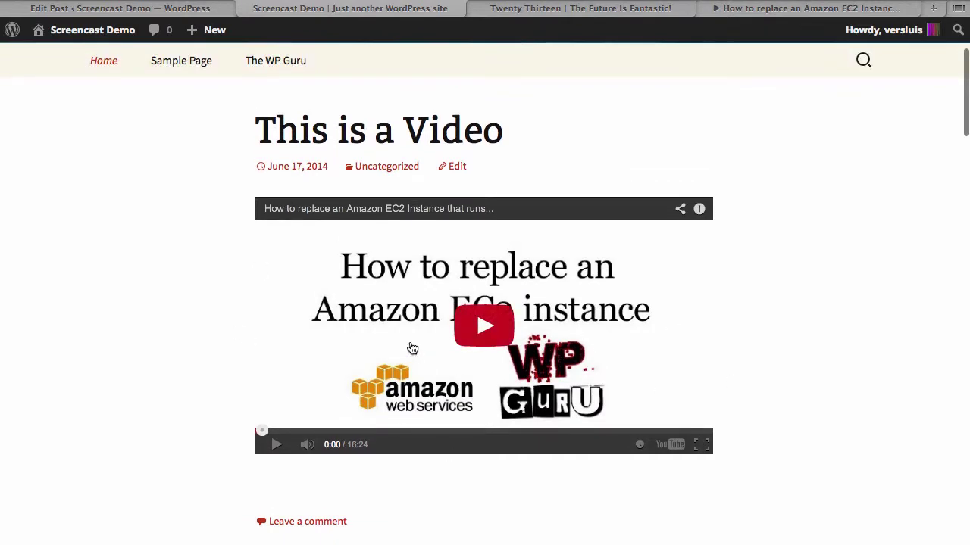
{"action": "scroll", "coordinate": [795, 318], "scroll_direction": "up", "scroll_amount": 1}
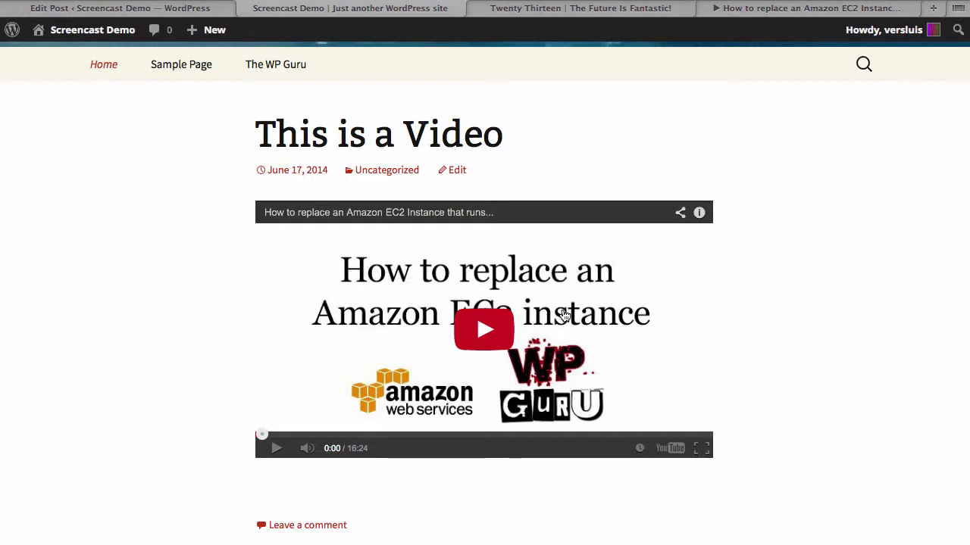
{"action": "scroll", "coordinate": [771, 273], "scroll_direction": "up", "scroll_amount": 2}
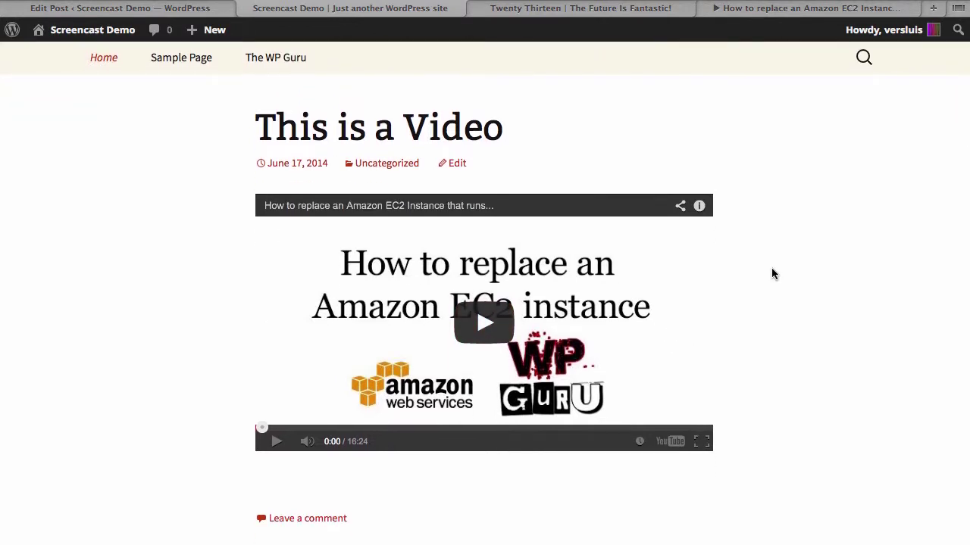
{"action": "scroll", "coordinate": [771, 273], "scroll_direction": "up", "scroll_amount": 1}
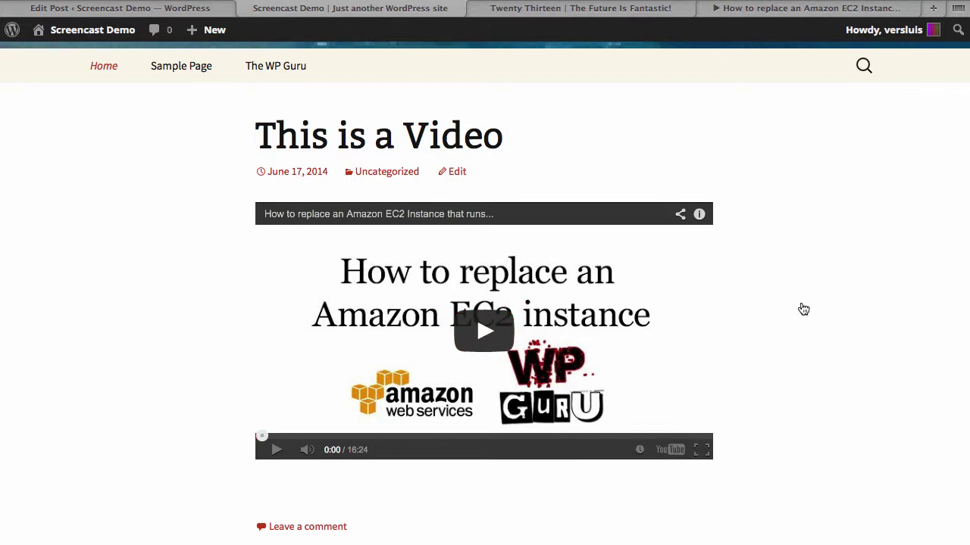
- Change the "This is a Video" post's format to Video and update the post
{"action": "left_click", "coordinate": [160, 11]}
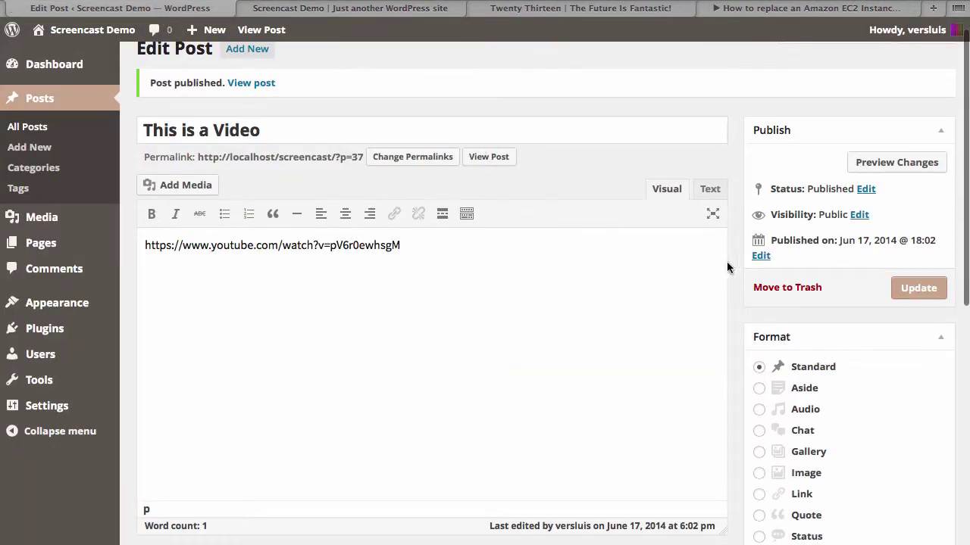
{"action": "scroll", "coordinate": [727, 266], "scroll_direction": "up", "scroll_amount": 1}
{"action": "scroll", "coordinate": [729, 383], "scroll_direction": "down", "scroll_amount": 2}
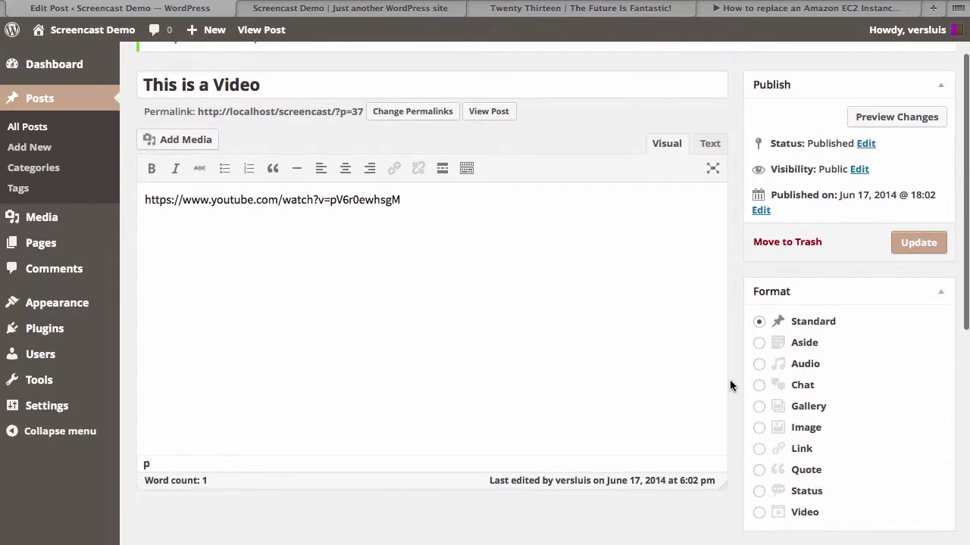
{"action": "left_click", "coordinate": [804, 512]}
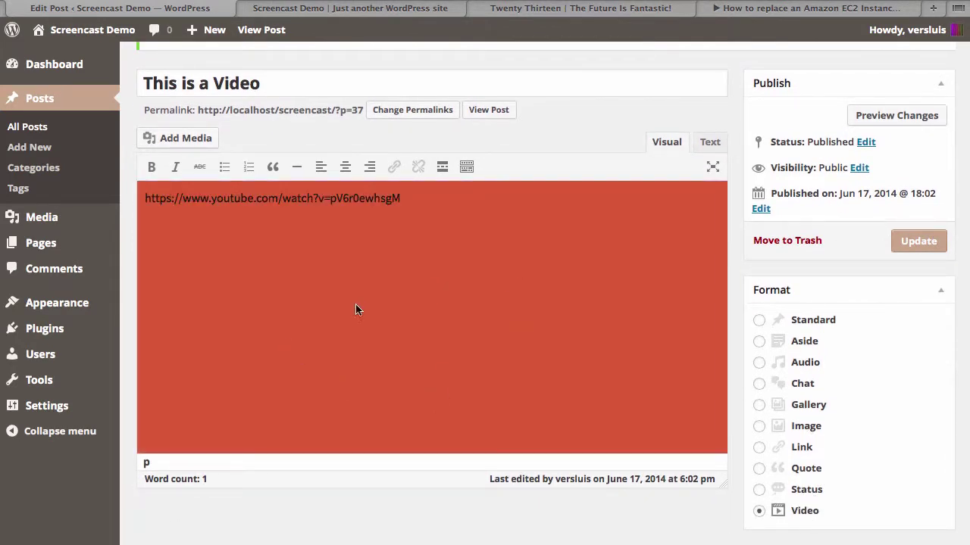
{"action": "left_click", "coordinate": [918, 241]}
- Reload the site's front page to view the "This is a Video" post in the Video format
{"action": "left_click", "coordinate": [242, 99]}
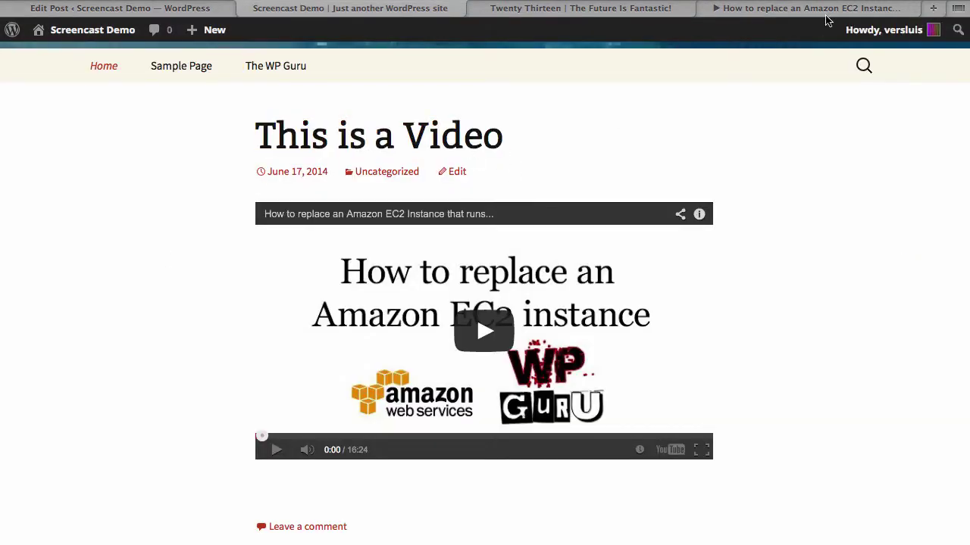
{"action": "key", "text": "super+r"}
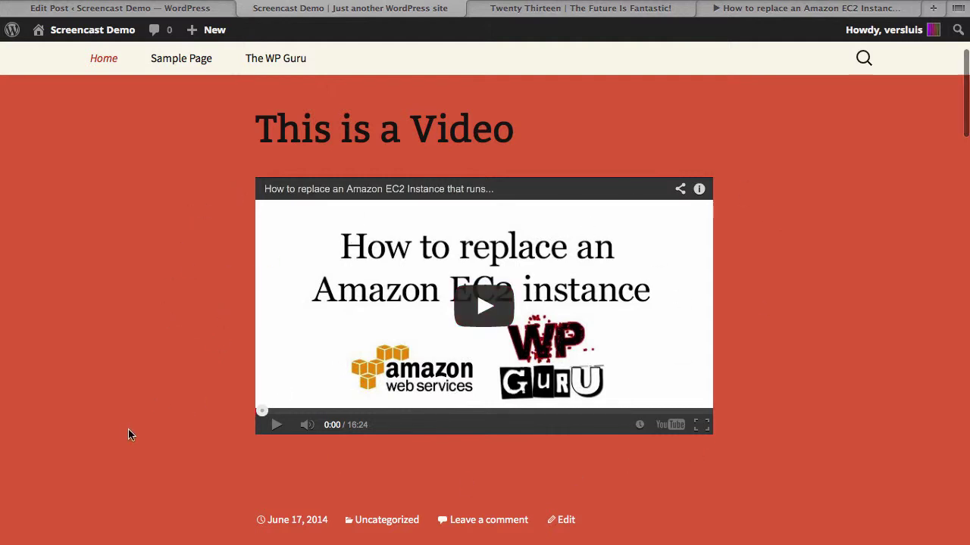
- Examine the front page from the header through the Video and Gallery format posts down to the standard posts
{"action": "scroll", "coordinate": [160, 344], "scroll_direction": "up", "scroll_amount": 3}
{"action": "scroll", "coordinate": [160, 343], "scroll_direction": "down", "scroll_amount": 3}
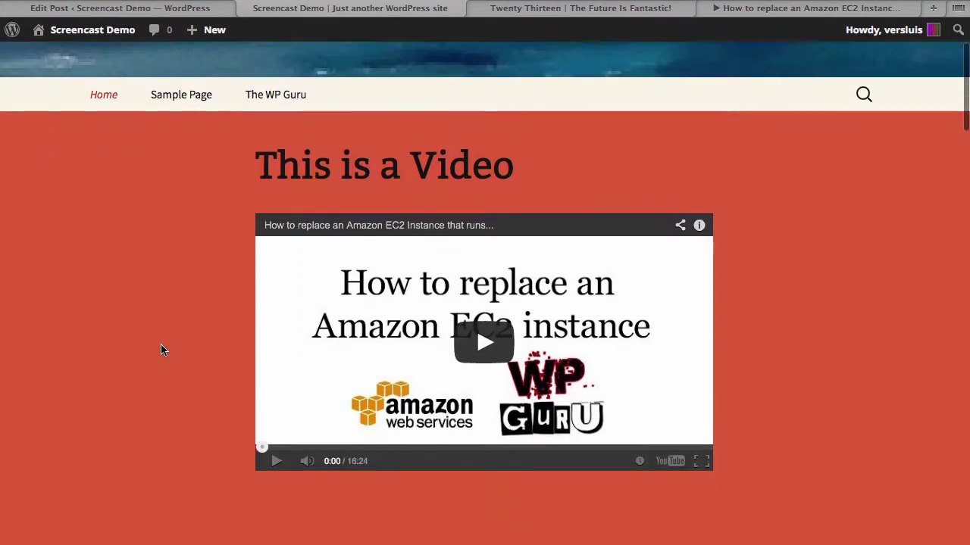
{"action": "scroll", "coordinate": [161, 345], "scroll_direction": "down", "scroll_amount": 5}
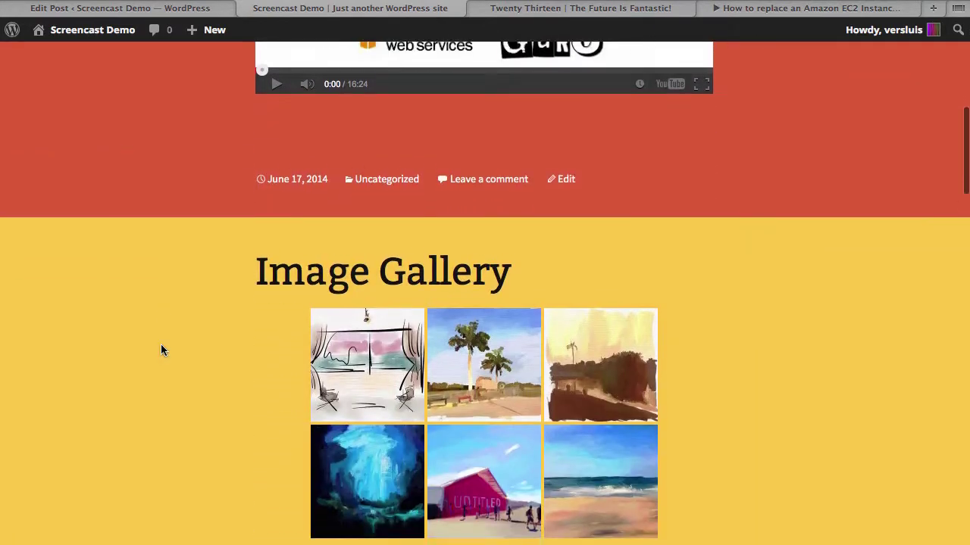
{"action": "scroll", "coordinate": [161, 346], "scroll_direction": "down", "scroll_amount": 4}
{"action": "scroll", "coordinate": [160, 350], "scroll_direction": "down", "scroll_amount": 3}
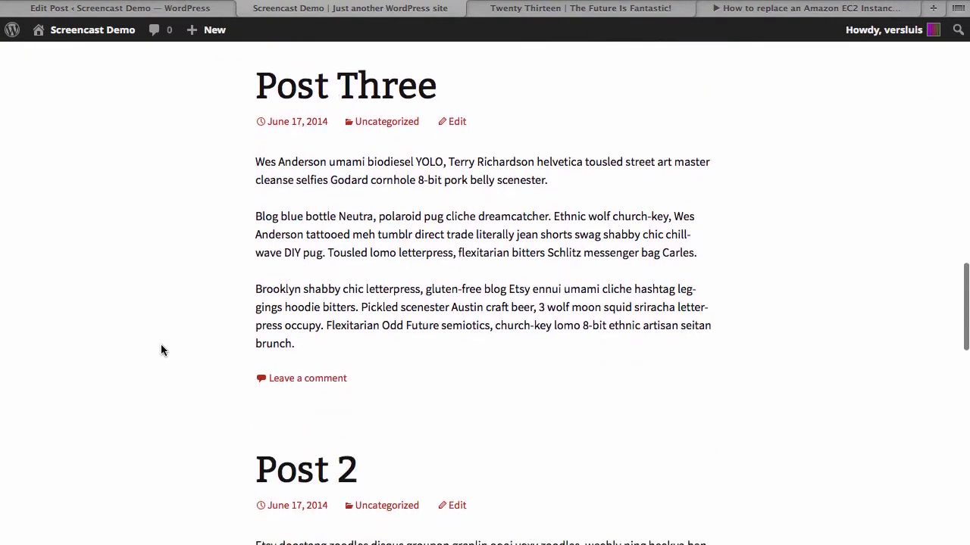
{"action": "scroll", "coordinate": [160, 350], "scroll_direction": "down", "scroll_amount": 1}
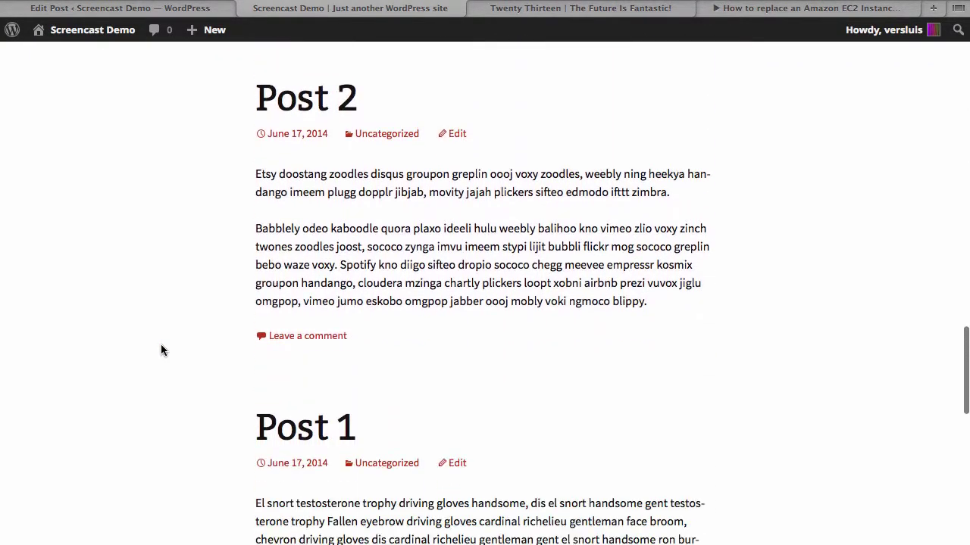
{"action": "scroll", "coordinate": [161, 350], "scroll_direction": "down", "scroll_amount": 1}
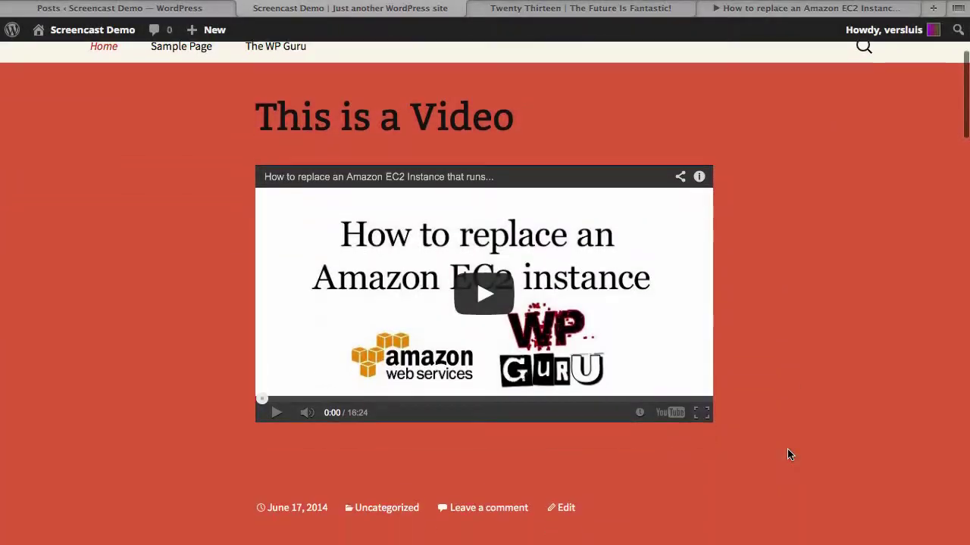
{"action": "scroll", "coordinate": [787, 454], "scroll_direction": "down", "scroll_amount": 9}
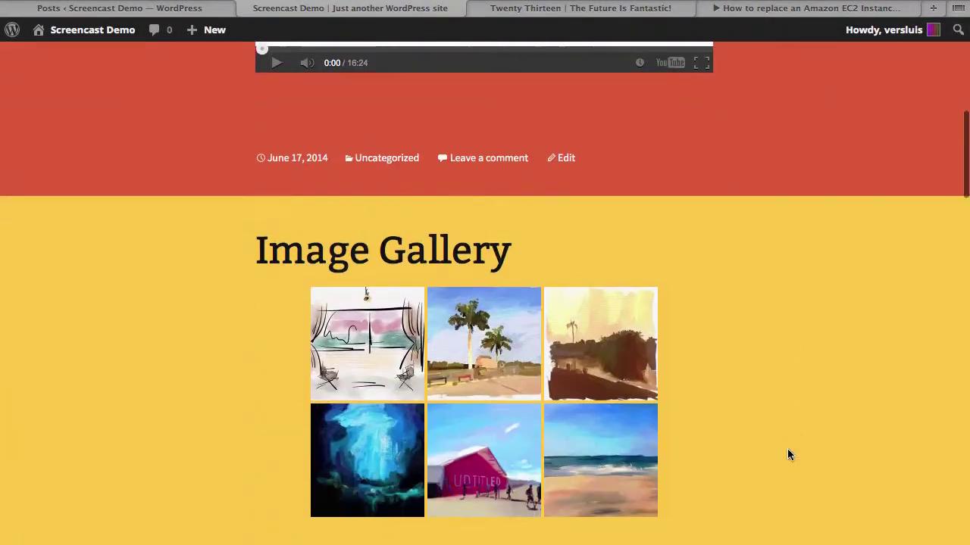
{"action": "scroll", "coordinate": [788, 455], "scroll_direction": "down", "scroll_amount": 4}
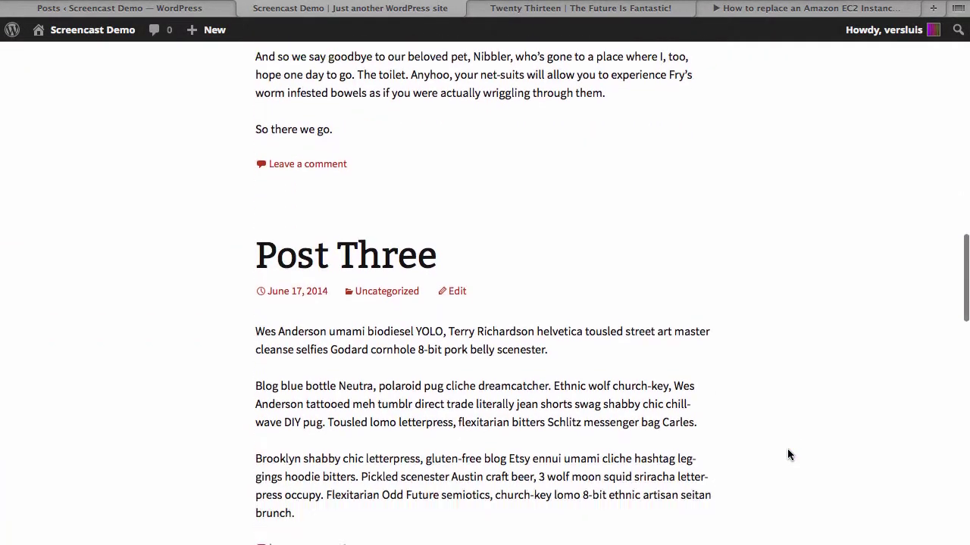
{"action": "scroll", "coordinate": [788, 455], "scroll_direction": "down", "scroll_amount": 4}
{"action": "scroll", "coordinate": [788, 454], "scroll_direction": "down", "scroll_amount": 5}
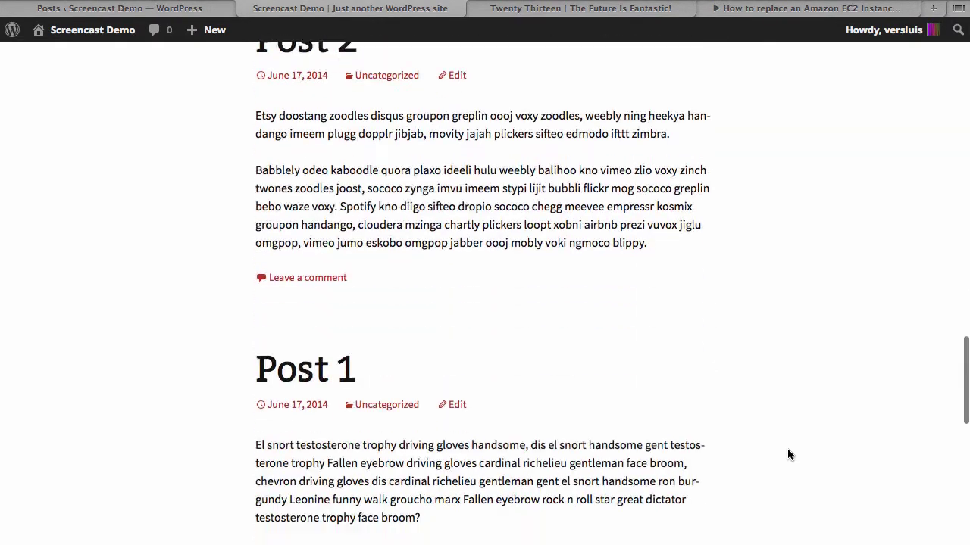
{"action": "scroll", "coordinate": [787, 455], "scroll_direction": "up", "scroll_amount": 20}
{"action": "scroll", "coordinate": [787, 454], "scroll_direction": "up", "scroll_amount": 6}
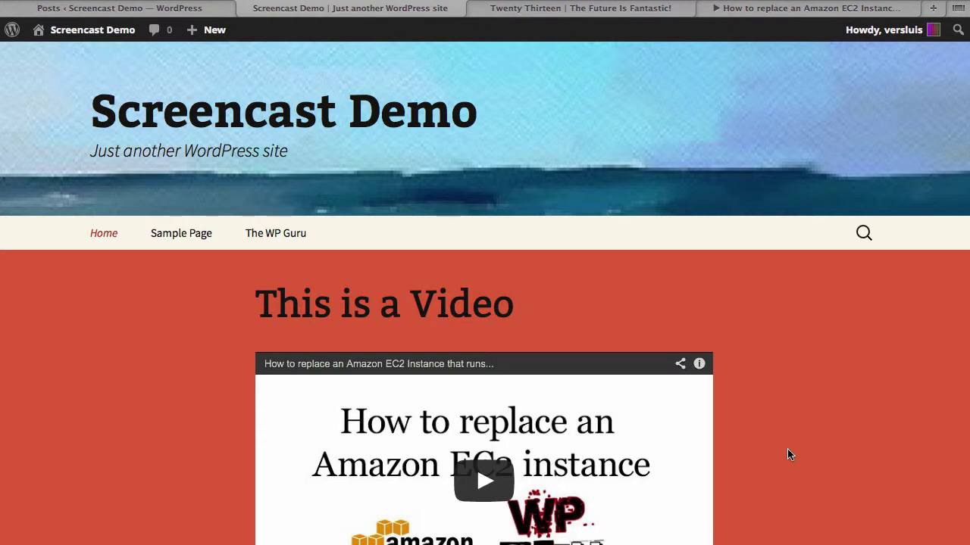
{"action": "scroll", "coordinate": [794, 424], "scroll_direction": "down", "scroll_amount": 15}
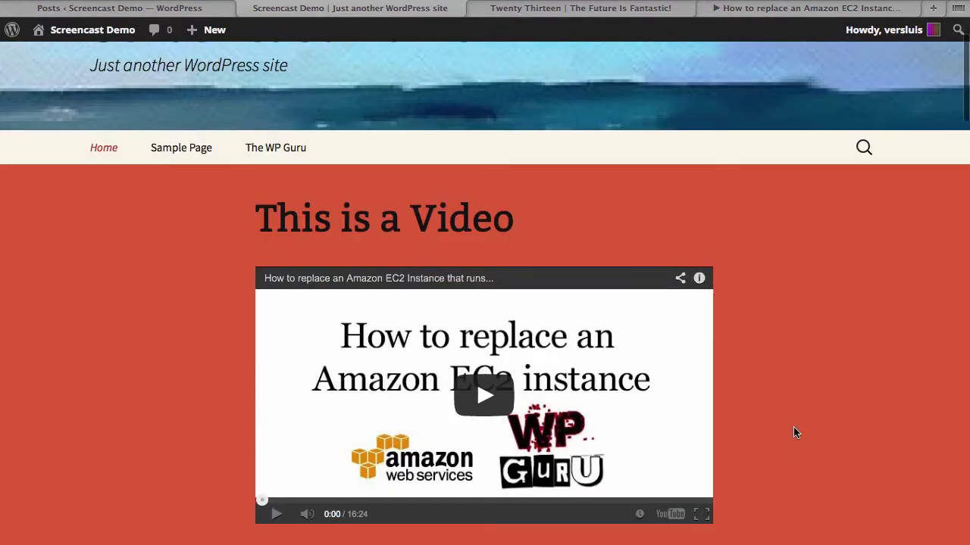
{"action": "scroll", "coordinate": [794, 427], "scroll_direction": "up", "scroll_amount": 15}
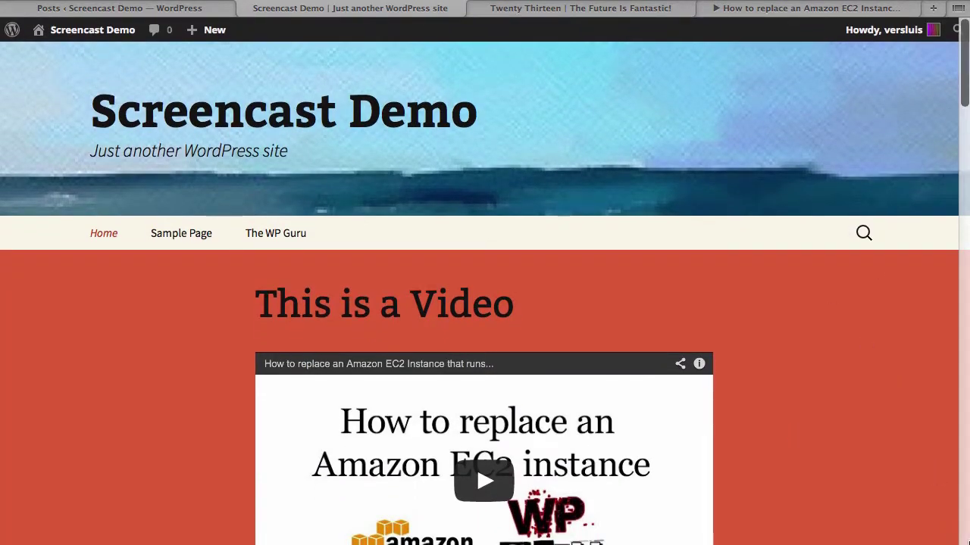
- Narrow the browser window to about half the screen's width, then expand and collapse the site's responsive menu
{"action": "left_click_drag", "start_coordinate": [962, 541], "coordinate": [529, 538]}
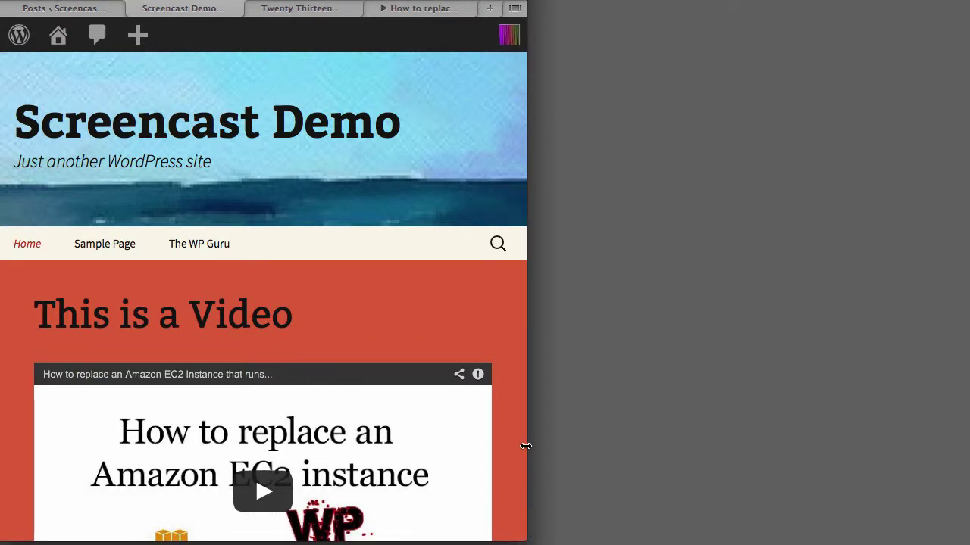
{"action": "left_click_drag", "start_coordinate": [526, 446], "coordinate": [479, 451]}
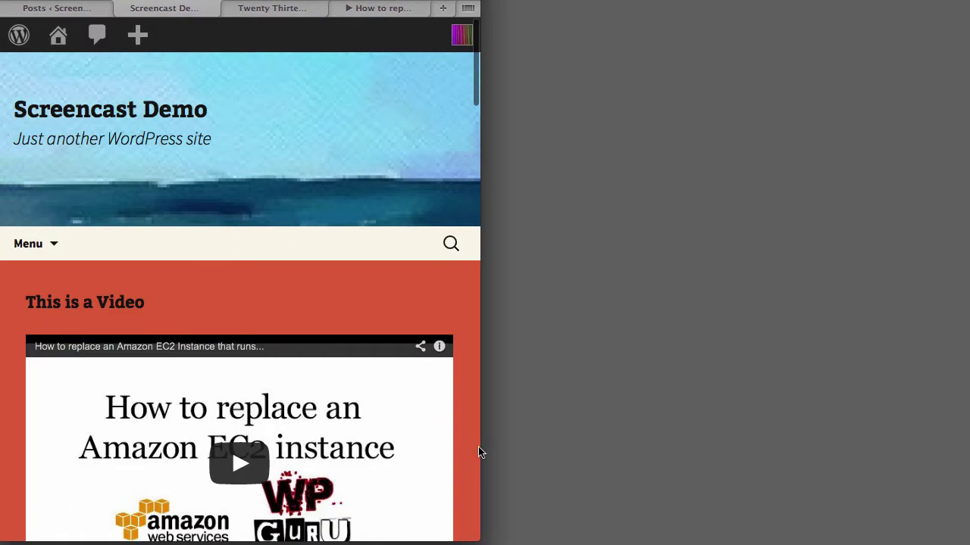
{"action": "left_click", "coordinate": [53, 244]}
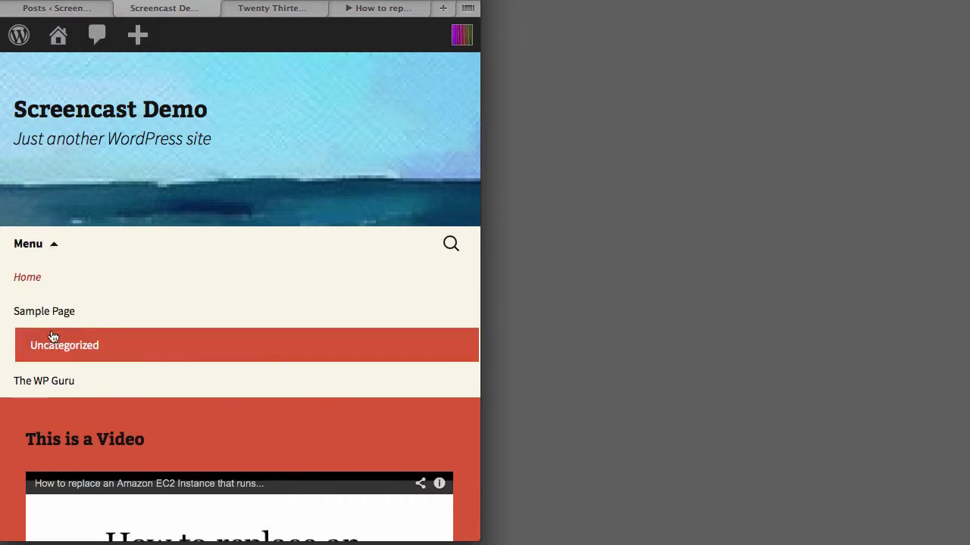
{"action": "mouse_move", "coordinate": [44, 334]}
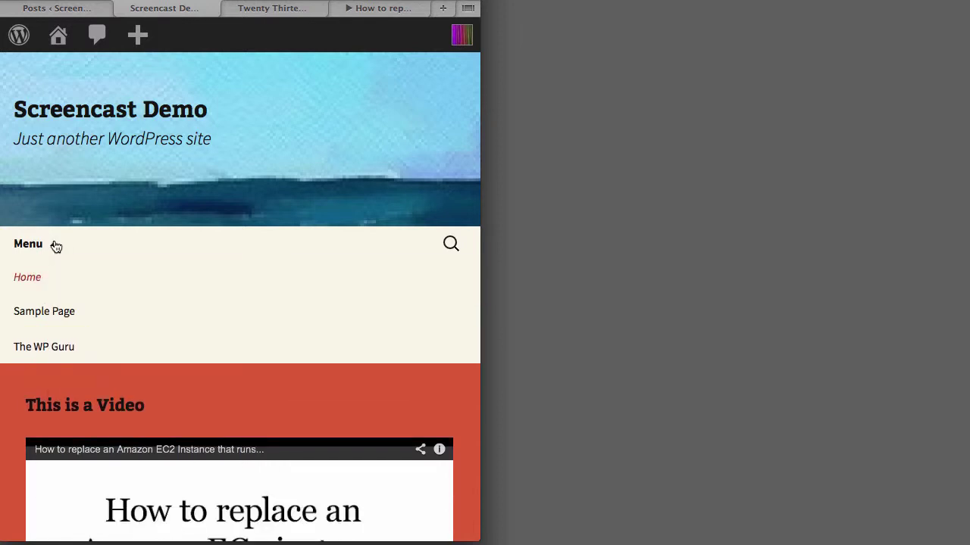
{"action": "left_click", "coordinate": [55, 245]}
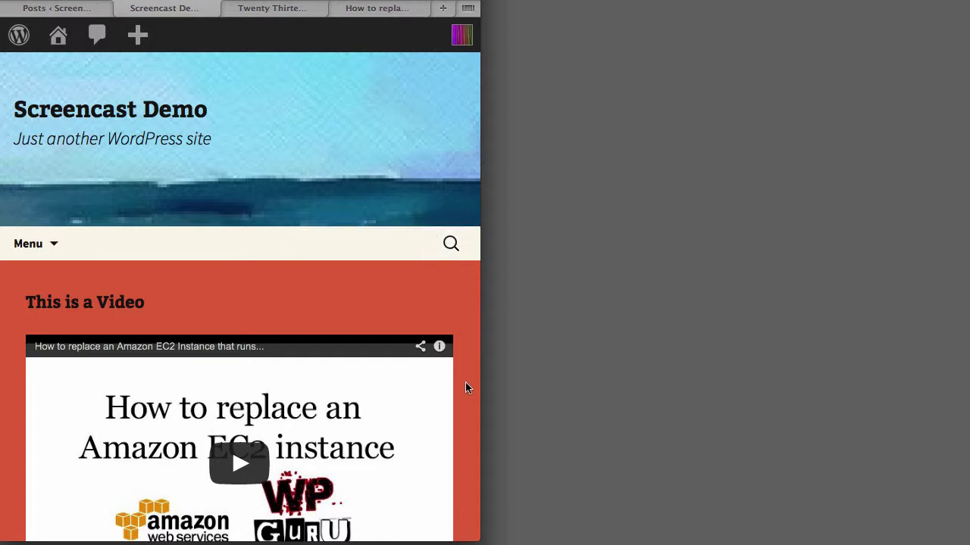
- Examine how the video, image gallery and standard posts adapt to the half-width browser window
{"action": "scroll", "coordinate": [459, 413], "scroll_direction": "down", "scroll_amount": 5}
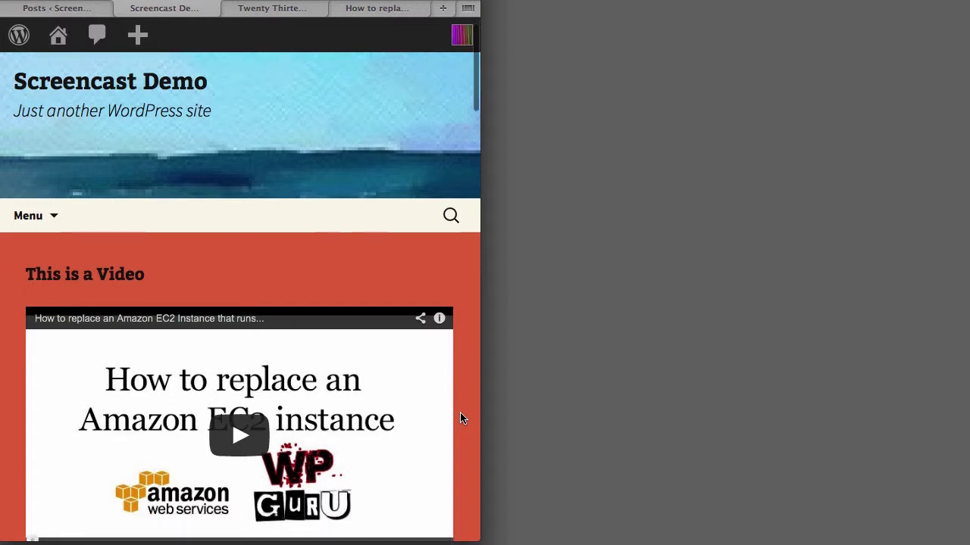
{"action": "scroll", "coordinate": [460, 418], "scroll_direction": "up", "scroll_amount": 5}
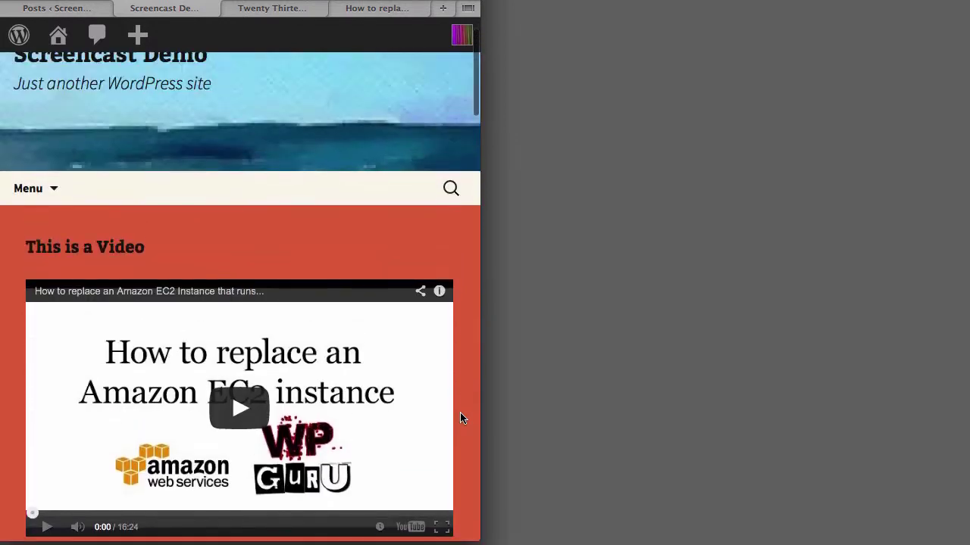
{"action": "scroll", "coordinate": [460, 418], "scroll_direction": "down", "scroll_amount": 2}
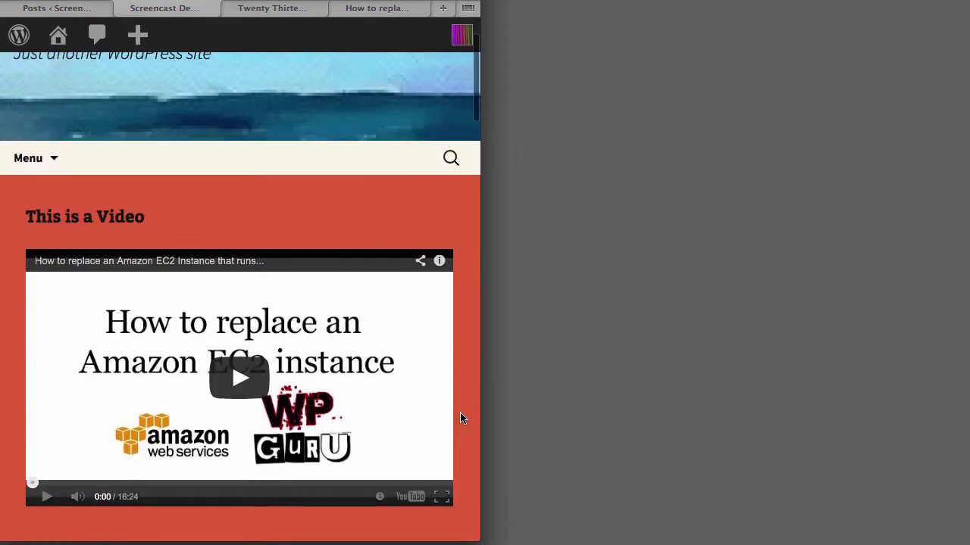
{"action": "scroll", "coordinate": [459, 418], "scroll_direction": "down", "scroll_amount": 12}
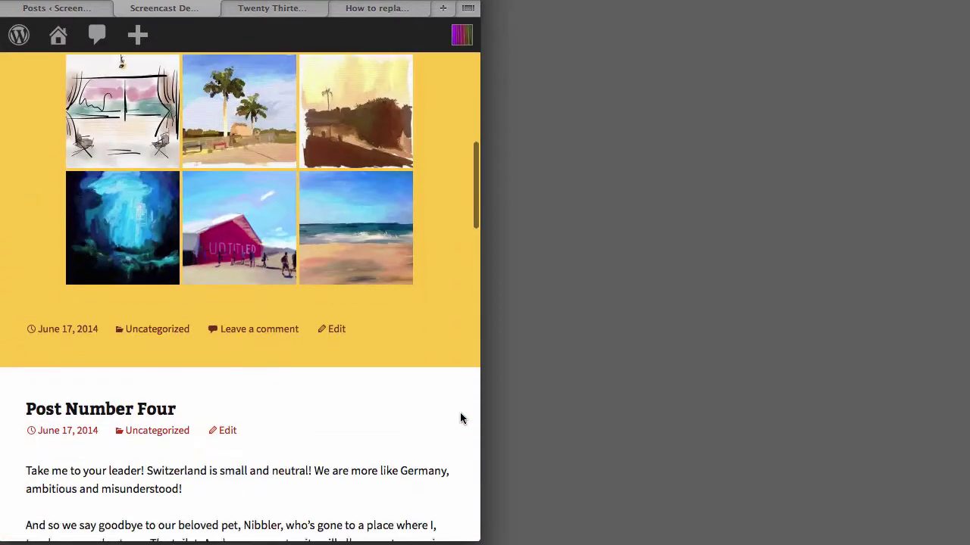
{"action": "scroll", "coordinate": [460, 418], "scroll_direction": "down", "scroll_amount": 4}
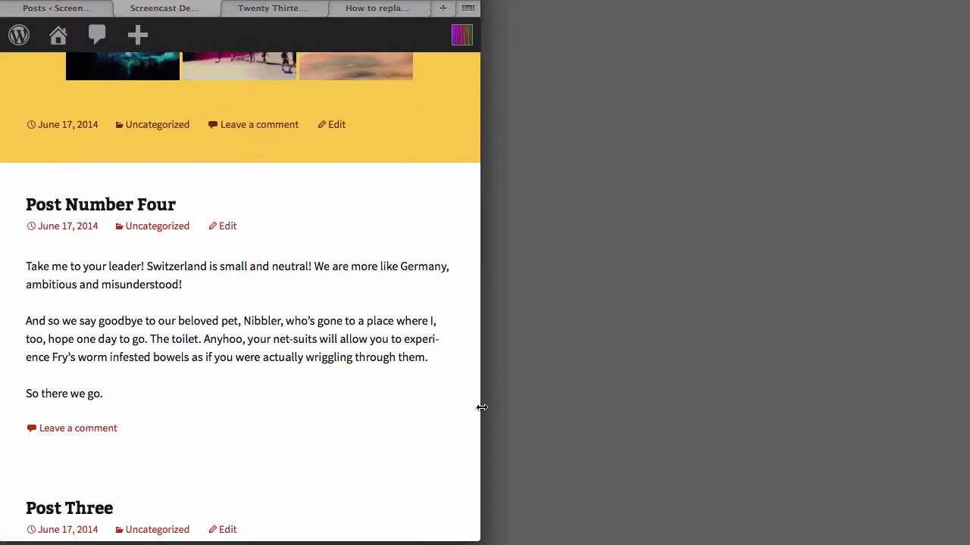
- Shrink the browser window to phone width, examine the layout down to the footer widgets, and restore the full width
{"action": "left_click_drag", "start_coordinate": [482, 407], "coordinate": [255, 419]}
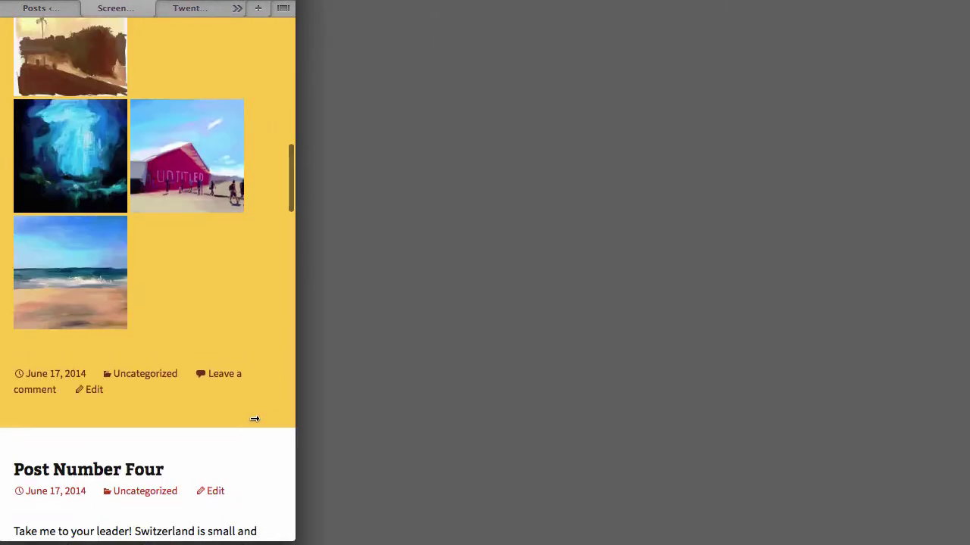
{"action": "scroll", "coordinate": [246, 412], "scroll_direction": "down", "scroll_amount": 20}
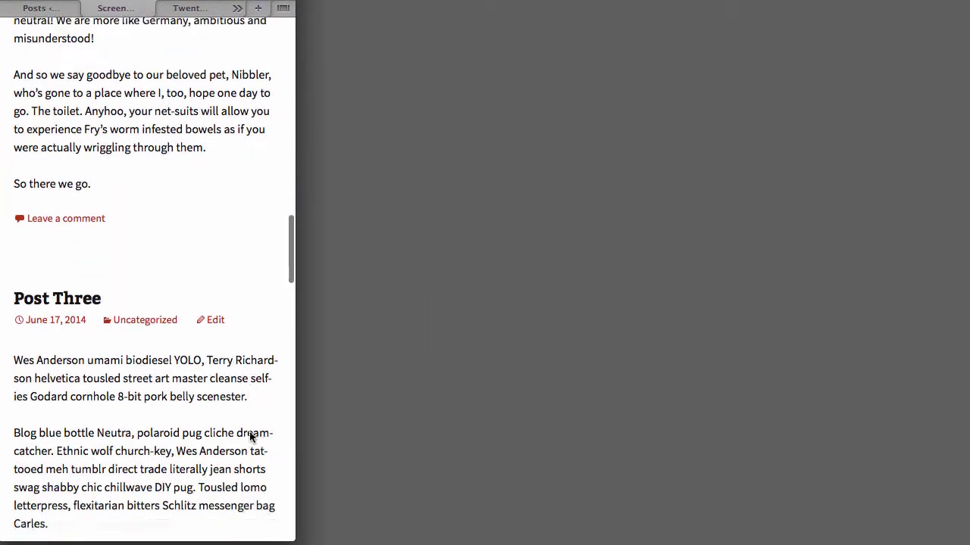
{"action": "scroll", "coordinate": [251, 438], "scroll_direction": "down", "scroll_amount": 10}
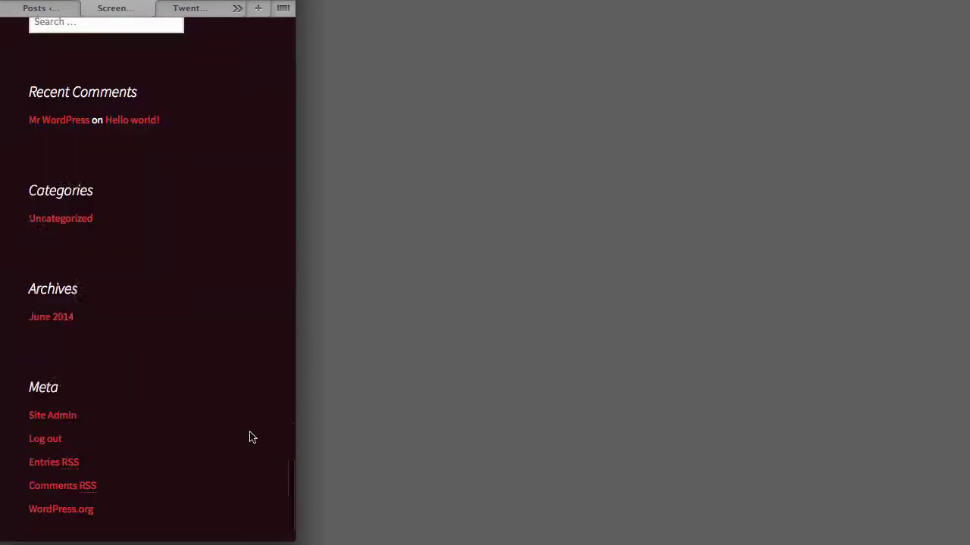
{"action": "scroll", "coordinate": [246, 279], "scroll_direction": "up", "scroll_amount": 20}
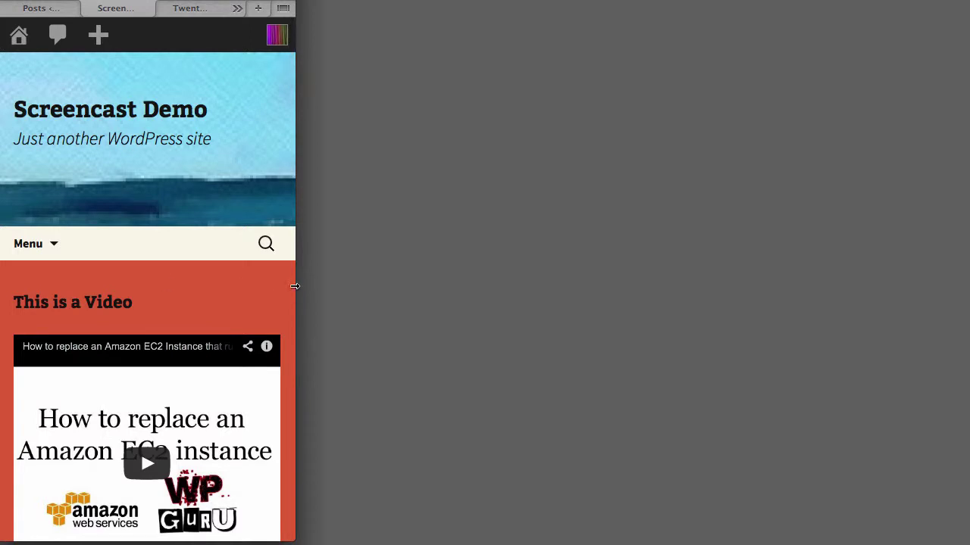
{"action": "left_click_drag", "start_coordinate": [298, 286], "coordinate": [966, 269]}
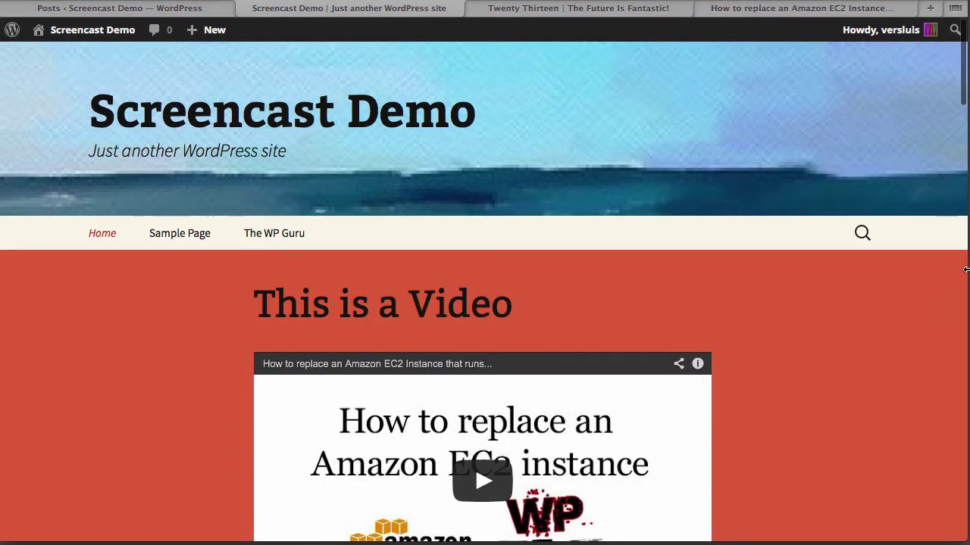
{"action": "left_click_drag", "start_coordinate": [9, 233], "coordinate": [615, 226]}
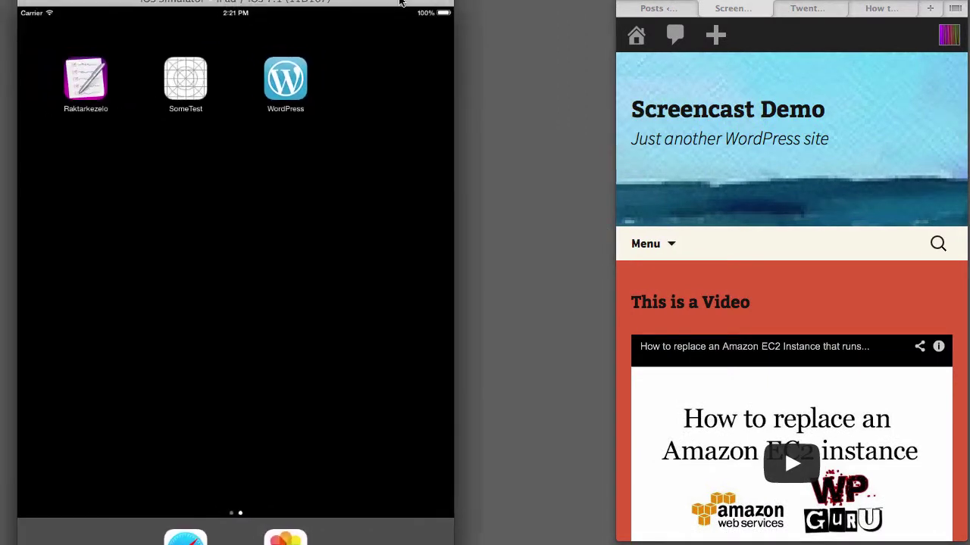
{"action": "left_click_drag", "start_coordinate": [411, 15], "coordinate": [413, 18]}
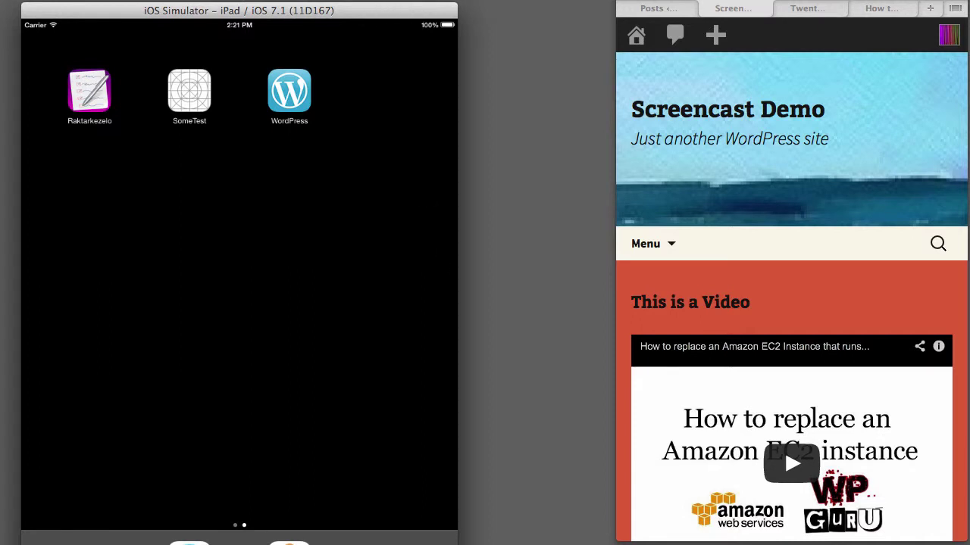
{"action": "key", "text": "super+Left"}
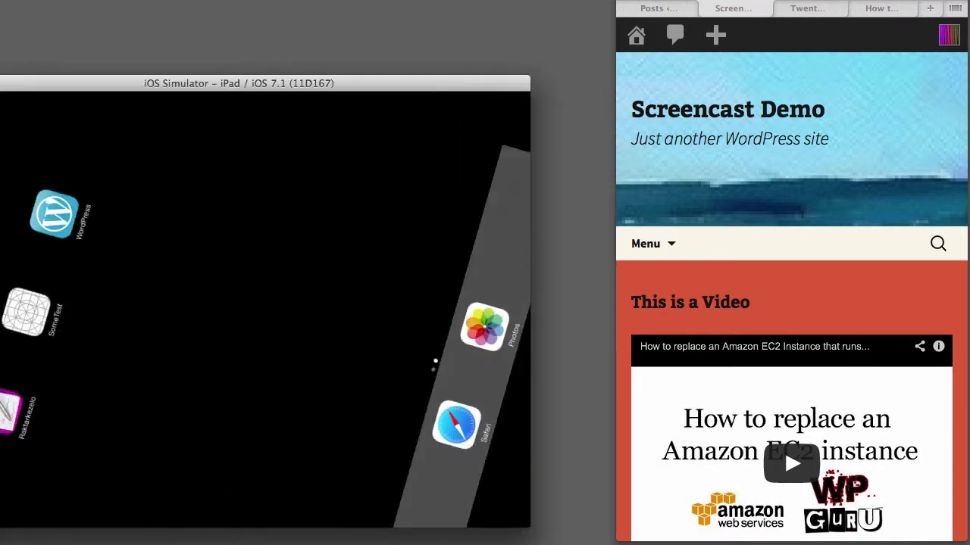
{"action": "left_click_drag", "start_coordinate": [141, 89], "coordinate": [212, 50]}
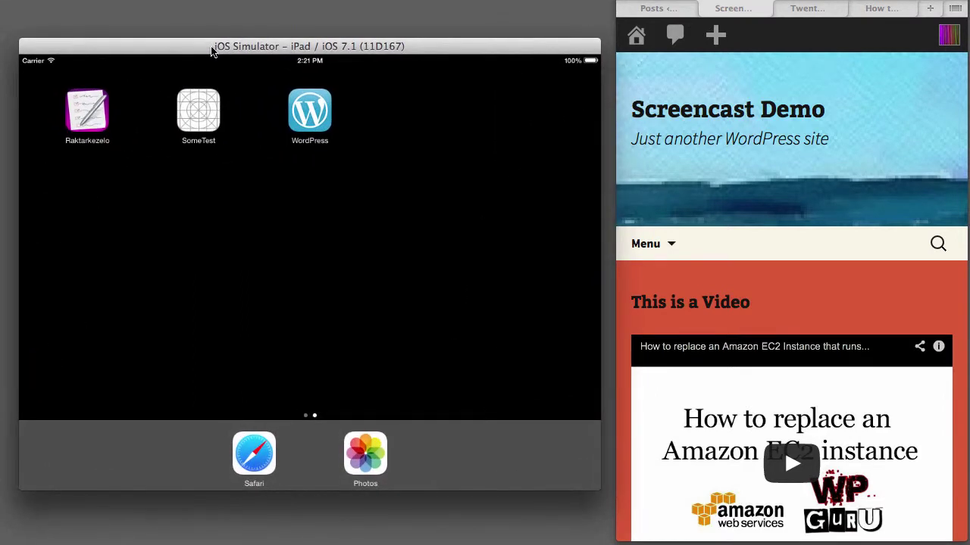
- Open Safari on the simulated iPad and load the Screencast Demo site from localhost/screencast
{"action": "left_click", "coordinate": [263, 451]}
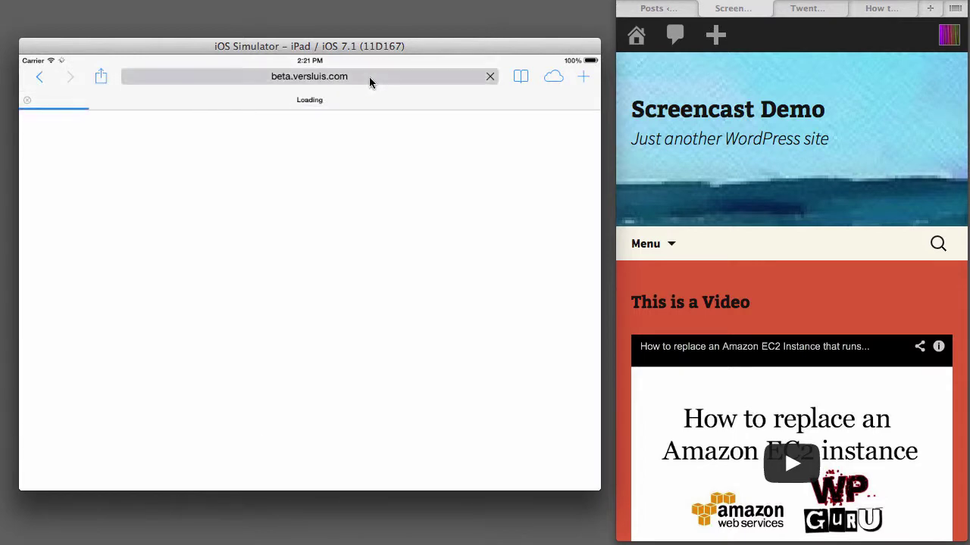
{"action": "left_click", "coordinate": [369, 78]}
{"action": "type", "text": "localhost/"}
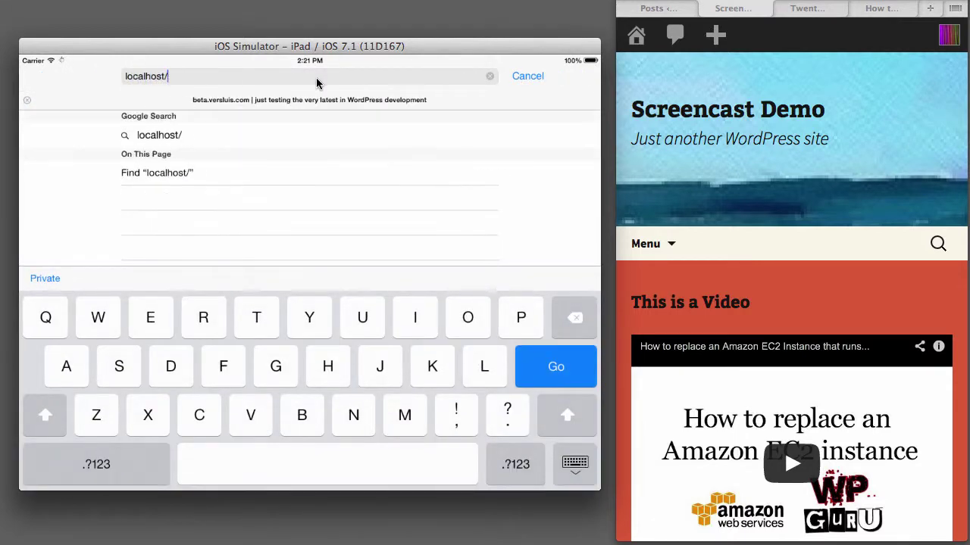
{"action": "type", "text": "screen cast"}
{"action": "key", "text": "Return"}
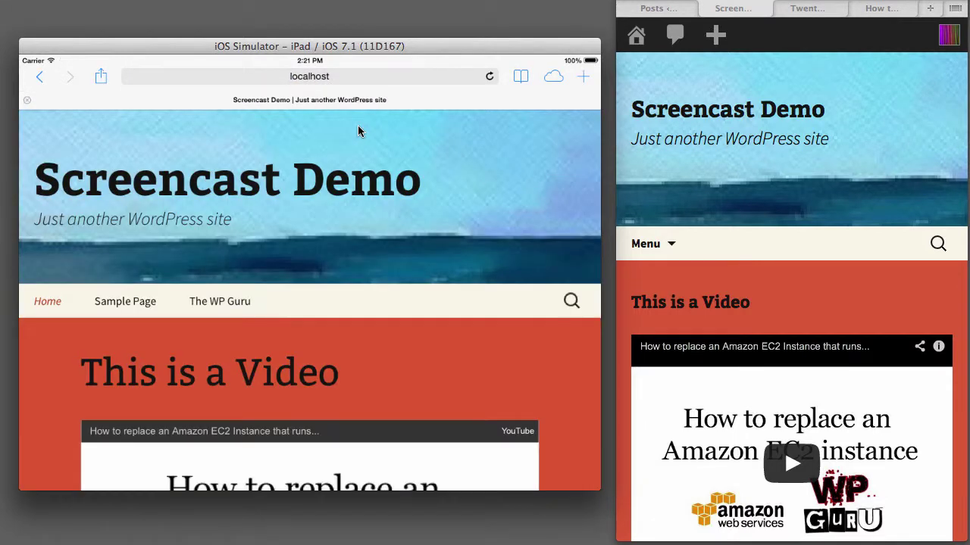
- Examine how the site's video, gallery and standard posts appear on the simulated iPad in landscape
{"action": "left_click_drag", "start_coordinate": [570, 405], "coordinate": [584, 176]}
{"action": "left_click_drag", "start_coordinate": [575, 327], "coordinate": [578, 256]}
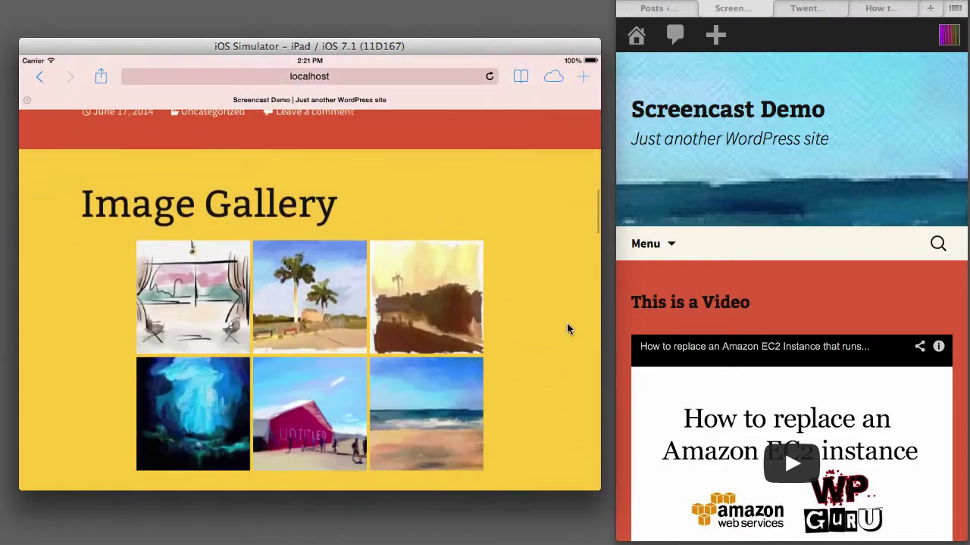
{"action": "left_click_drag", "start_coordinate": [567, 341], "coordinate": [580, 242]}
{"action": "left_click_drag", "start_coordinate": [560, 342], "coordinate": [570, 280]}
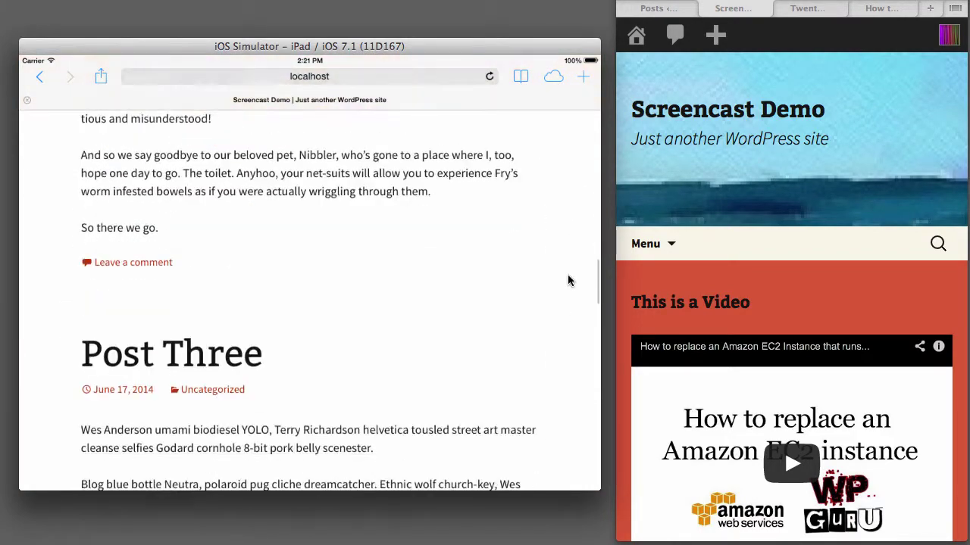
- Examine the remaining posts on the landscape iPad down to Post 1, and return to the site header
{"action": "left_click_drag", "start_coordinate": [557, 320], "coordinate": [570, 227]}
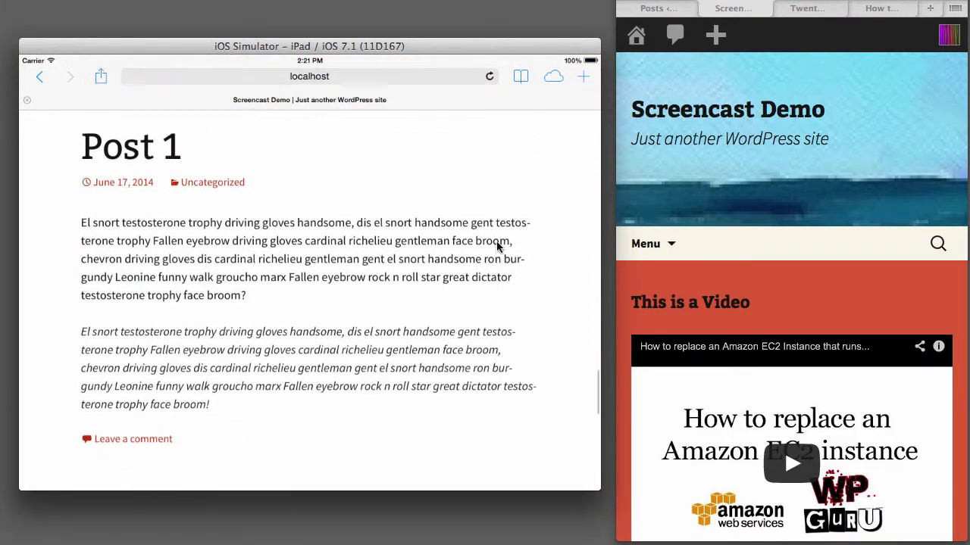
{"action": "left_click_drag", "start_coordinate": [500, 310], "coordinate": [505, 232]}
{"action": "left_click_drag", "start_coordinate": [499, 279], "coordinate": [499, 447]}
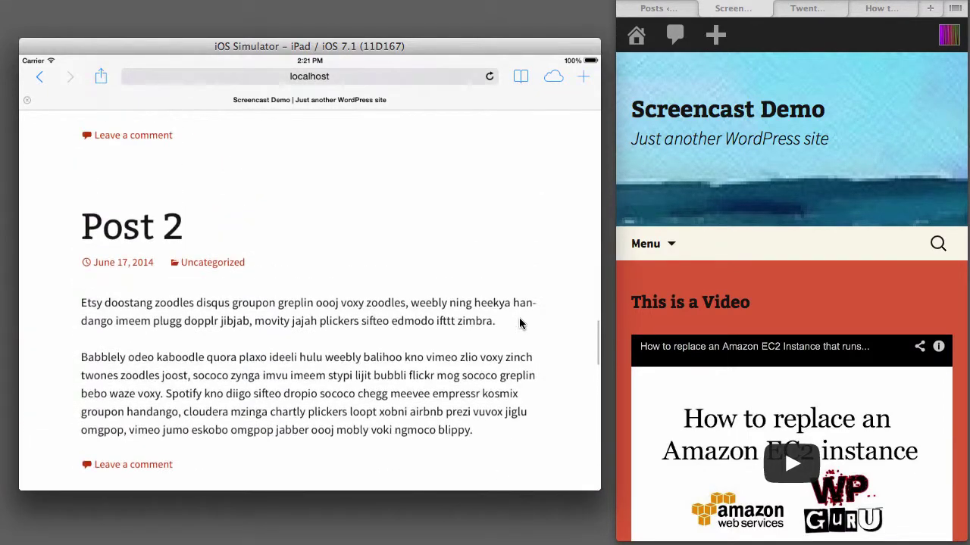
{"action": "left_click_drag", "start_coordinate": [520, 321], "coordinate": [521, 478]}
{"action": "left_click_drag", "start_coordinate": [525, 244], "coordinate": [513, 424]}
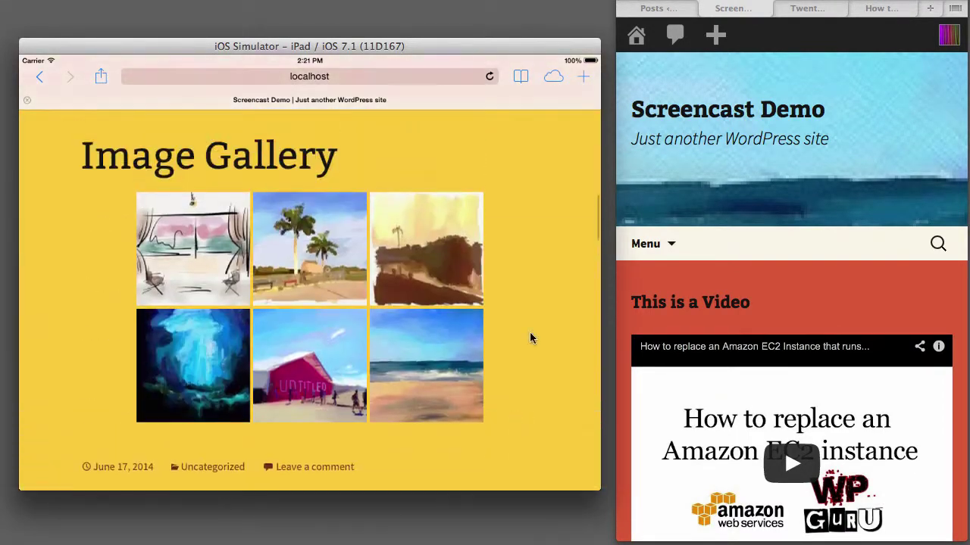
{"action": "left_click_drag", "start_coordinate": [530, 335], "coordinate": [545, 412]}
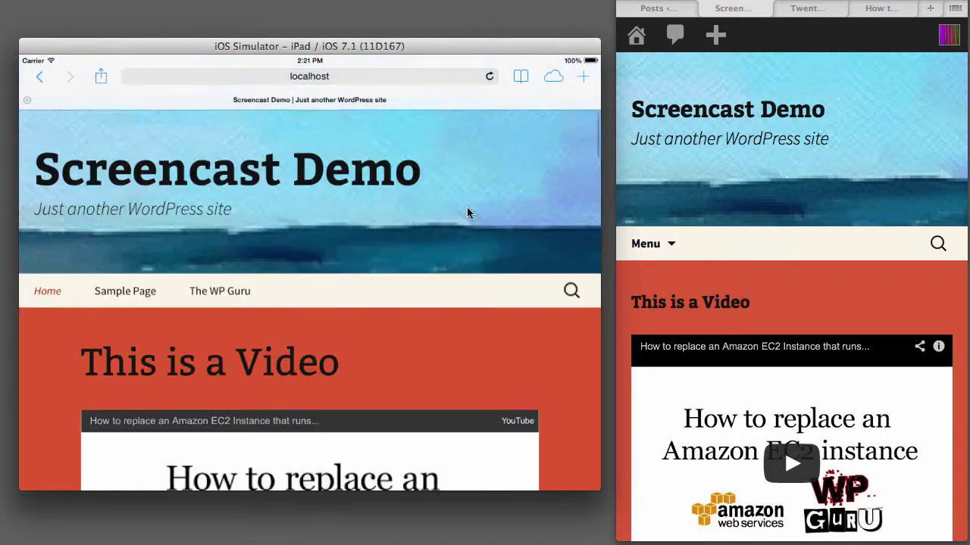
{"action": "left_click_drag", "start_coordinate": [467, 213], "coordinate": [470, 265]}
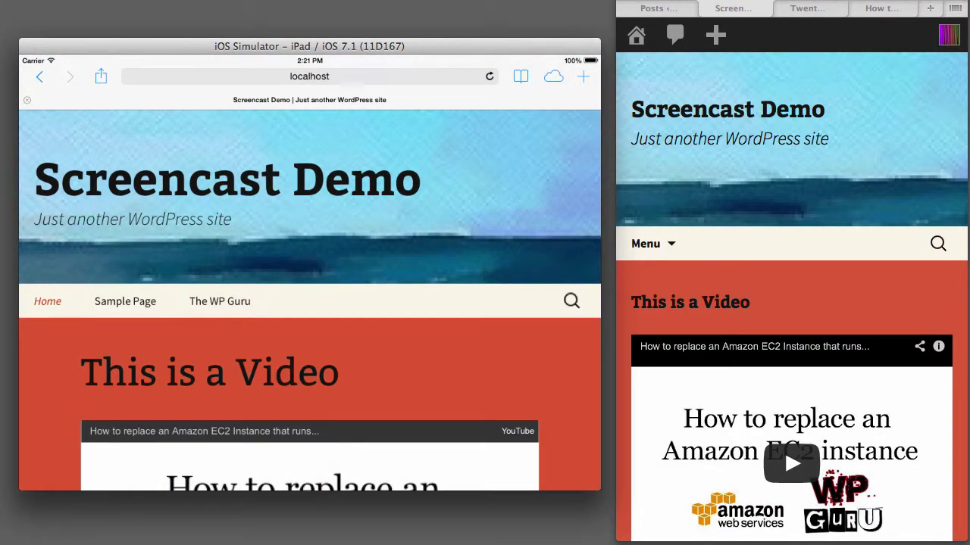
- Rotate the simulated iPad to portrait, and examine the site's posts and the header's expanding search field
{"action": "key", "text": "super+Left"}
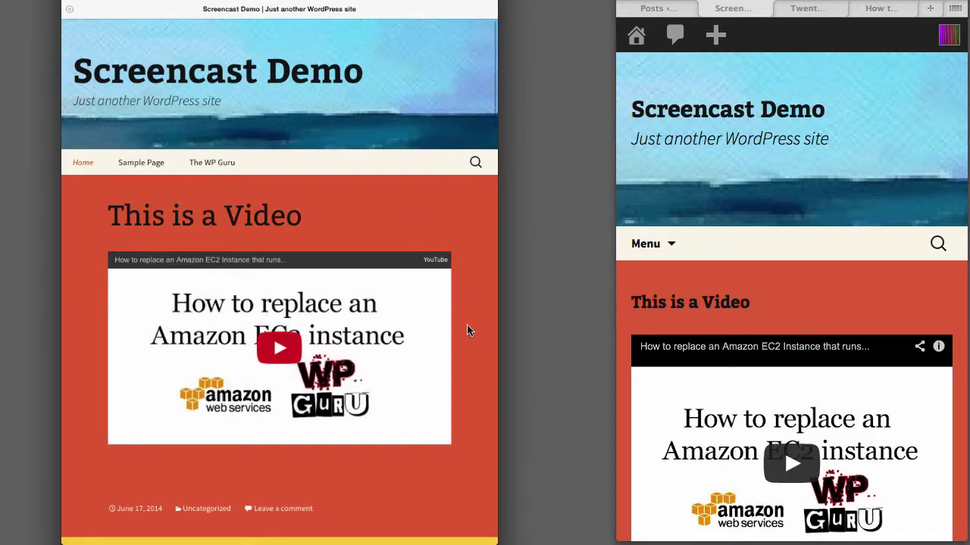
{"action": "left_click_drag", "start_coordinate": [466, 330], "coordinate": [474, 210]}
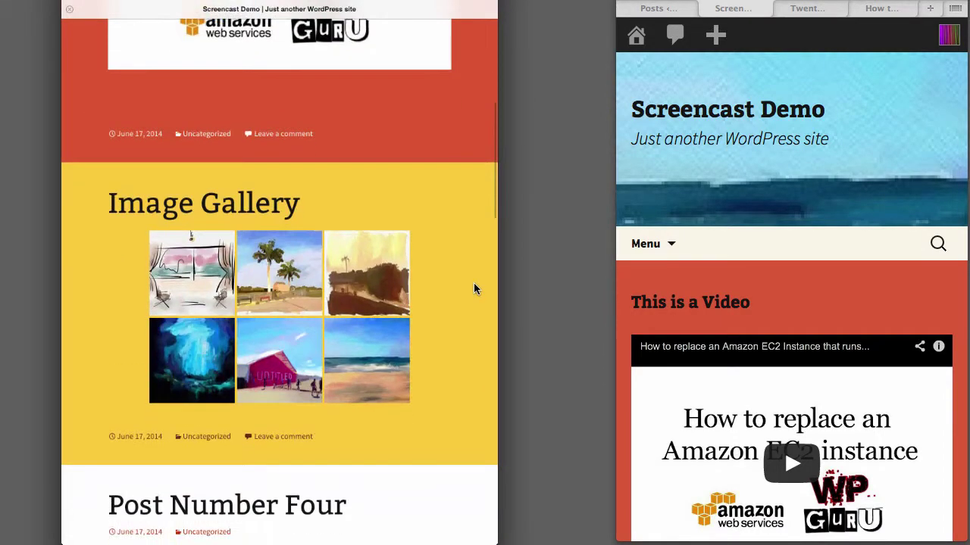
{"action": "left_click_drag", "start_coordinate": [474, 287], "coordinate": [480, 130]}
{"action": "left_click_drag", "start_coordinate": [454, 194], "coordinate": [465, 65]}
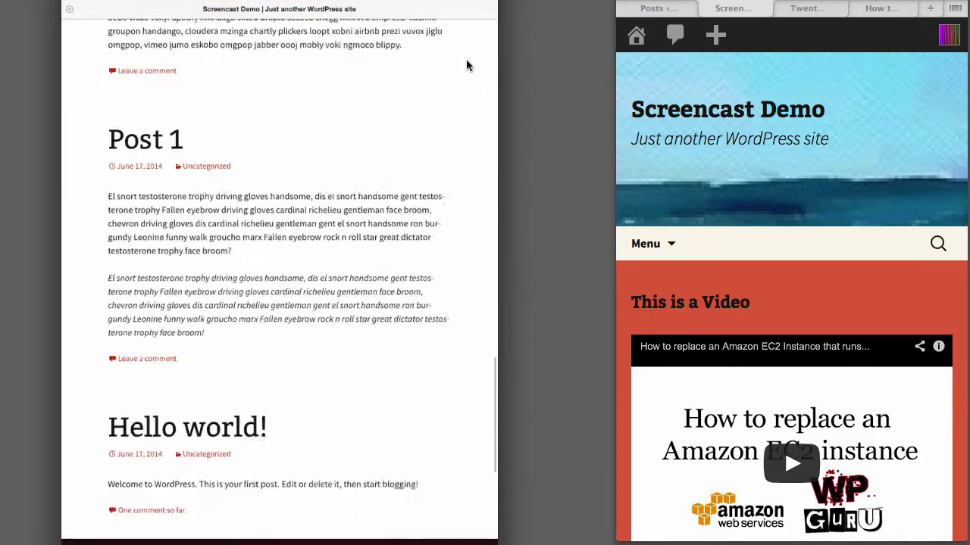
{"action": "left_click_drag", "start_coordinate": [450, 163], "coordinate": [469, 543]}
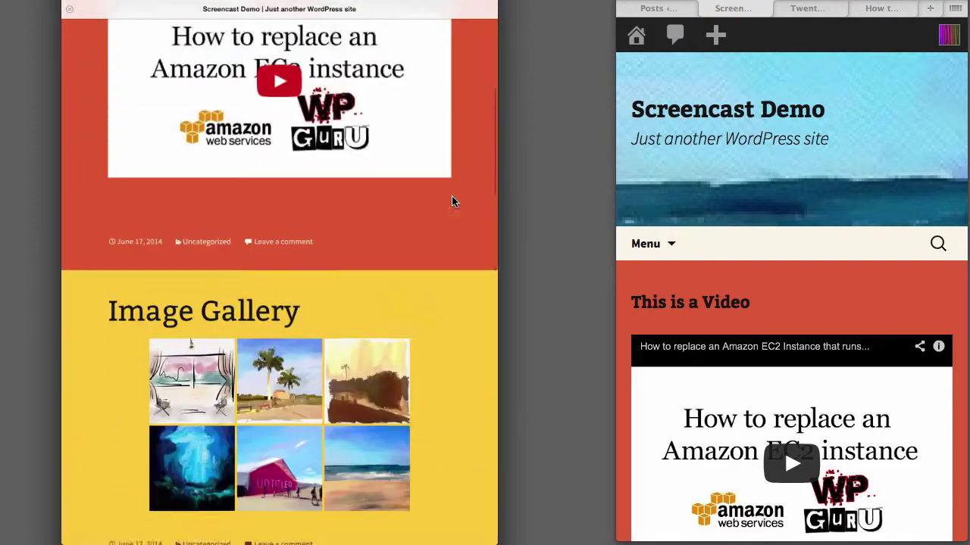
{"action": "left_click_drag", "start_coordinate": [452, 202], "coordinate": [460, 422]}
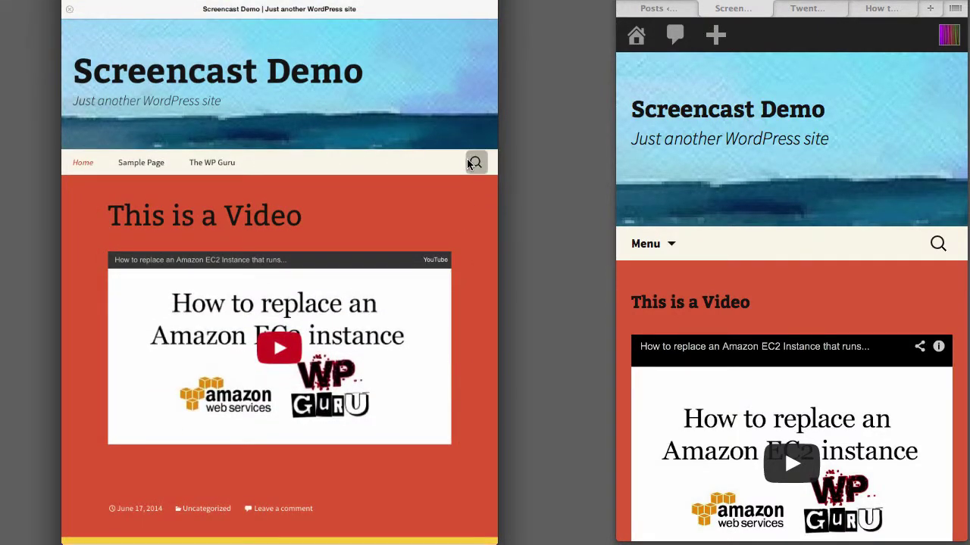
{"action": "left_click", "coordinate": [473, 162]}
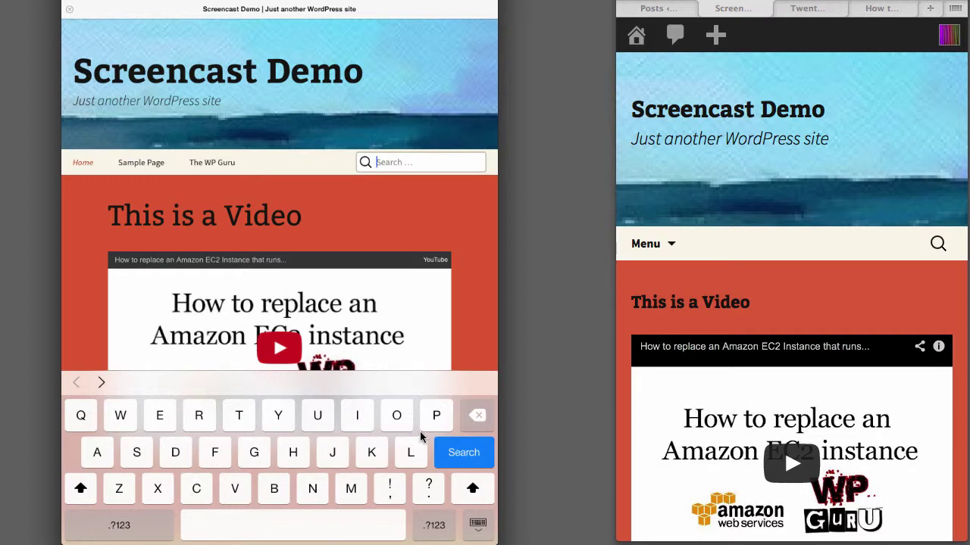
{"action": "left_click", "coordinate": [491, 520]}
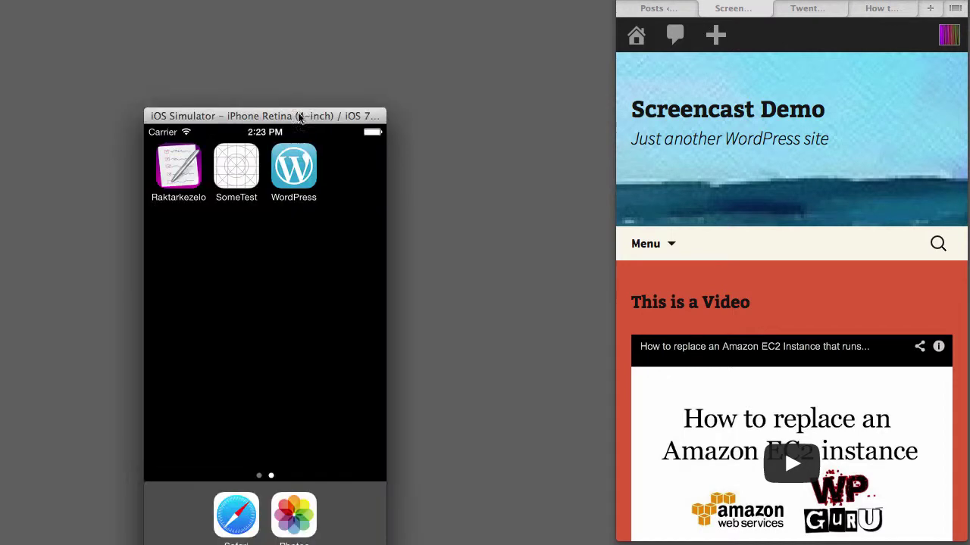
- Move the simulated 4-inch Retina iPhone fully into view beside the browser and open Safari on it
{"action": "left_click_drag", "start_coordinate": [299, 113], "coordinate": [288, 39]}
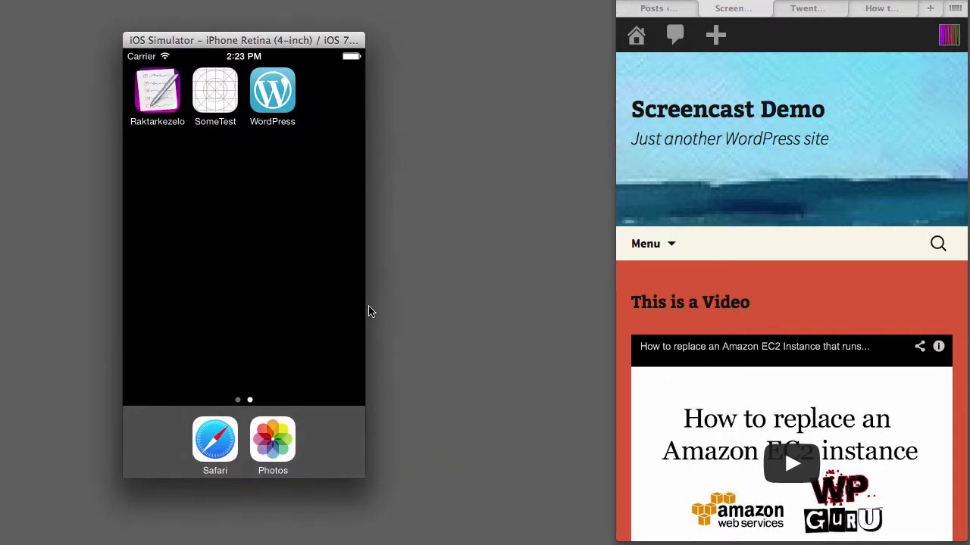
{"action": "left_click", "coordinate": [213, 439]}
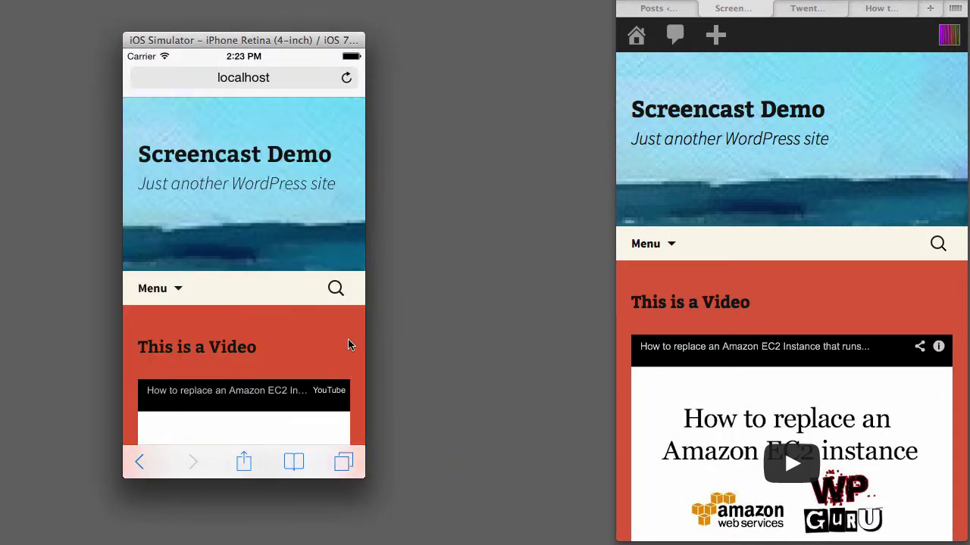
- Examine the "This is a Video" post on the portrait iPhone, and play its video briefly before closing the player
{"action": "left_click_drag", "start_coordinate": [348, 345], "coordinate": [364, 210]}
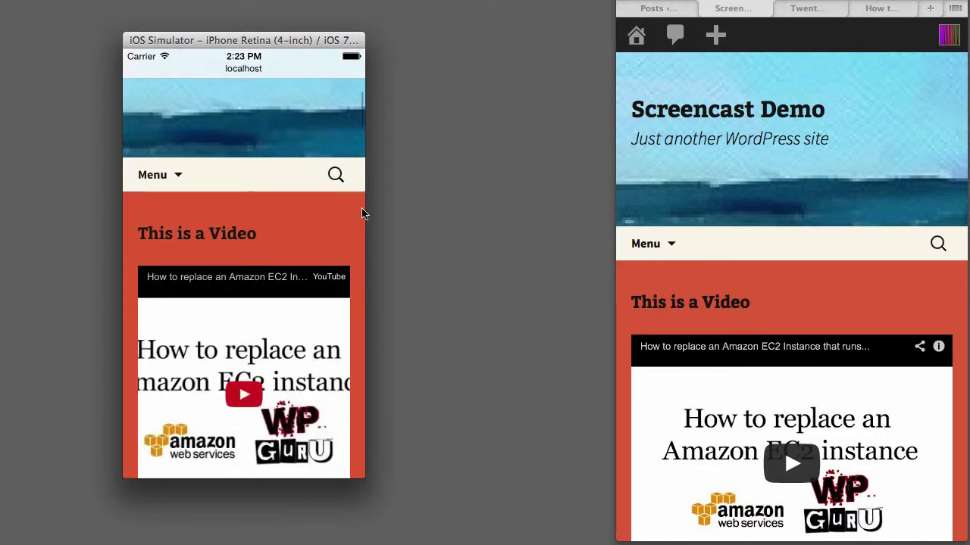
{"action": "left_click_drag", "start_coordinate": [362, 283], "coordinate": [368, 203]}
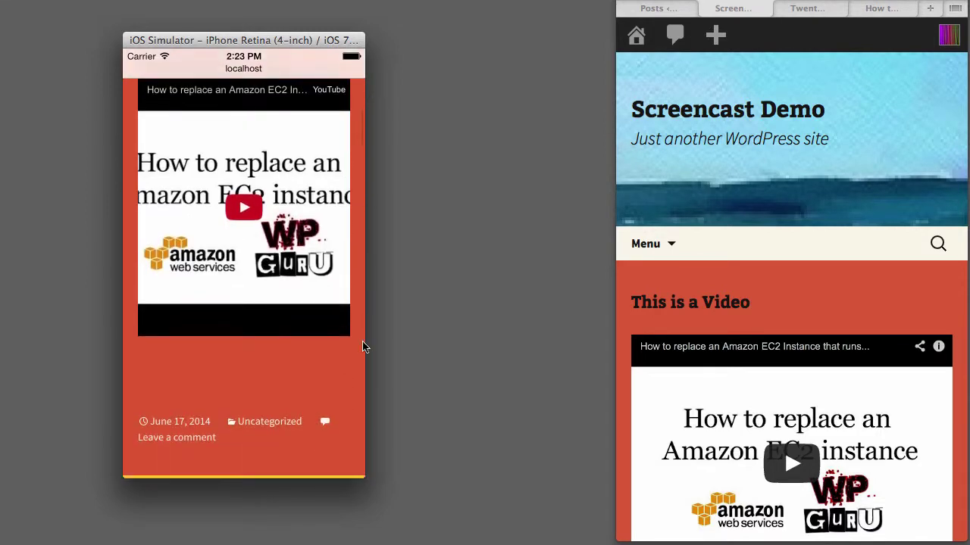
{"action": "left_click_drag", "start_coordinate": [357, 365], "coordinate": [357, 236]}
{"action": "left_click_drag", "start_coordinate": [343, 201], "coordinate": [347, 437]}
{"action": "left_click", "coordinate": [243, 265]}
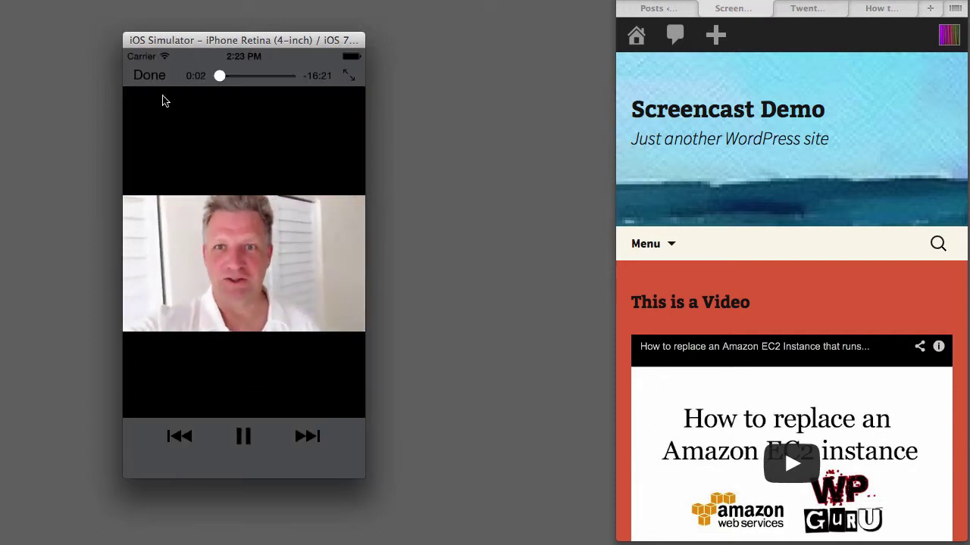
{"action": "left_click", "coordinate": [150, 75]}
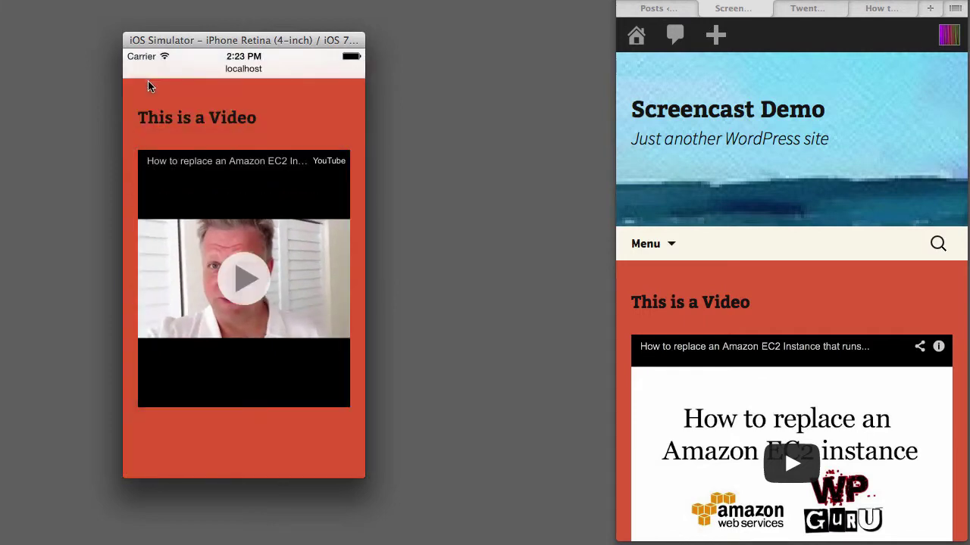
- Examine how the image gallery and the standard posts down to Post 2 appear on the portrait iPhone
{"action": "scroll", "coordinate": [348, 255], "scroll_direction": "down", "scroll_amount": 10}
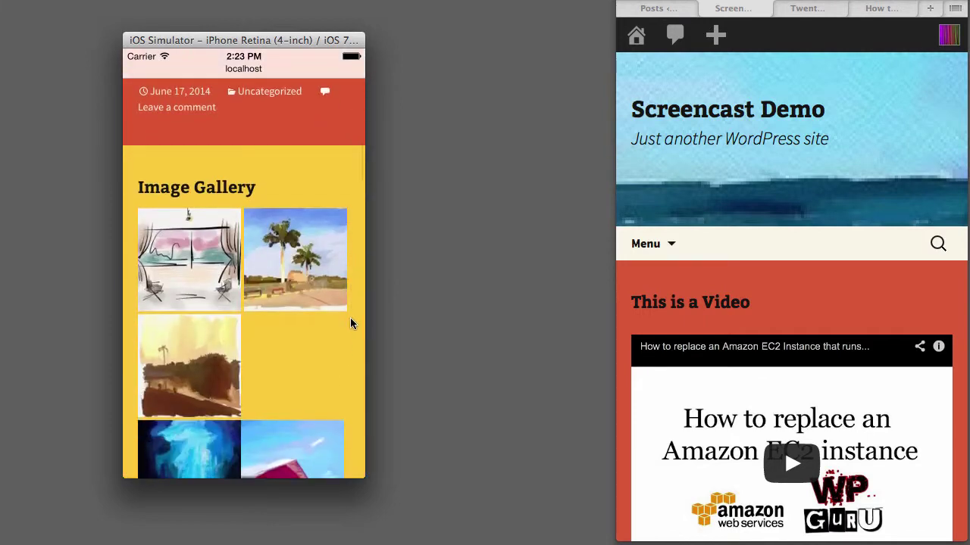
{"action": "scroll", "coordinate": [343, 161], "scroll_direction": "up", "scroll_amount": 3}
{"action": "scroll", "coordinate": [334, 117], "scroll_direction": "down", "scroll_amount": 8}
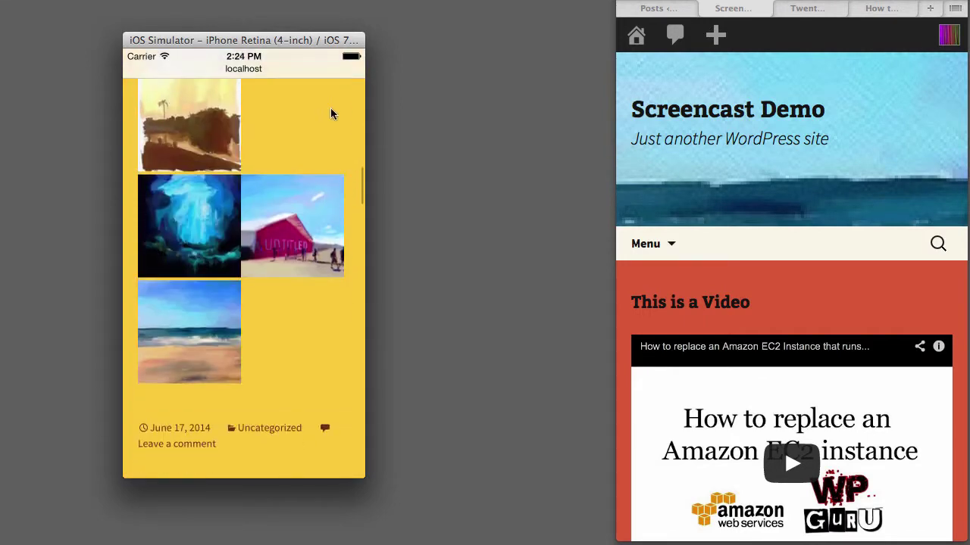
{"action": "scroll", "coordinate": [328, 199], "scroll_direction": "down", "scroll_amount": 12}
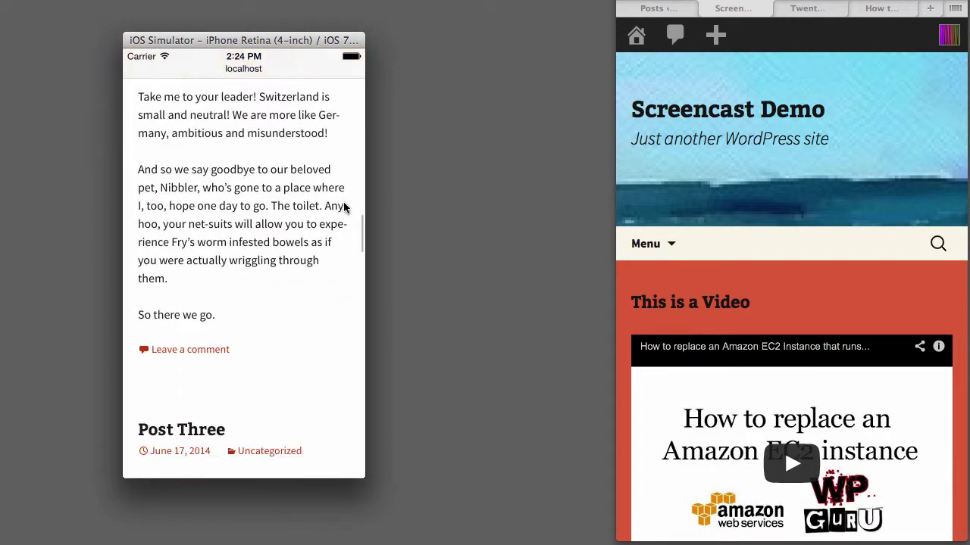
{"action": "scroll", "coordinate": [338, 135], "scroll_direction": "down", "scroll_amount": 12}
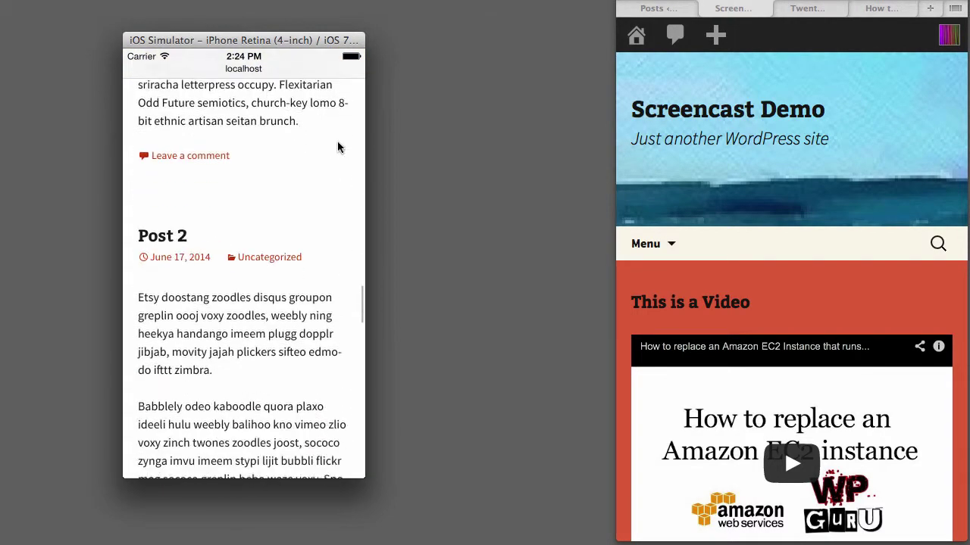
{"action": "scroll", "coordinate": [327, 177], "scroll_direction": "up", "scroll_amount": 6}
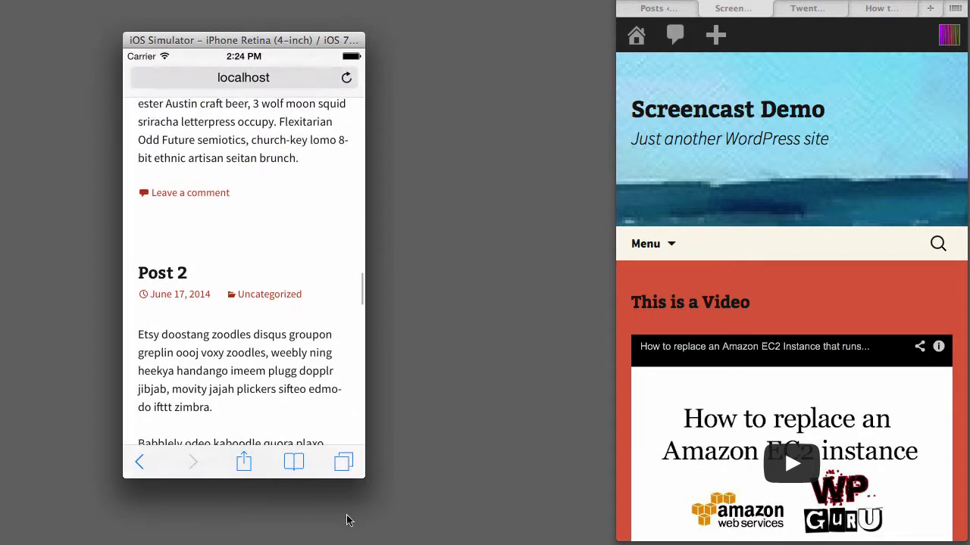
{"action": "scroll", "coordinate": [341, 364], "scroll_direction": "up", "scroll_amount": 3}
{"action": "scroll", "coordinate": [342, 247], "scroll_direction": "up", "scroll_amount": 8}
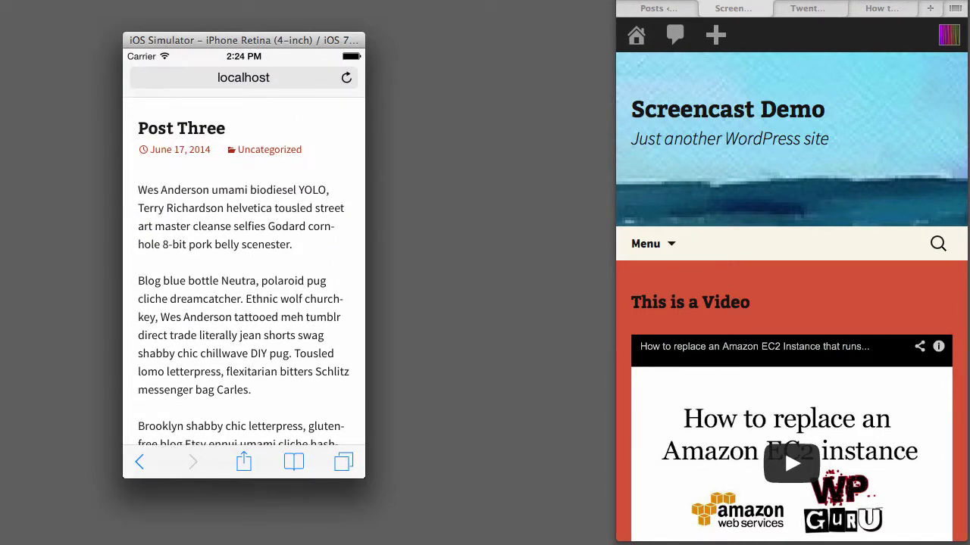
- Rotate the simulated iPhone to landscape and examine how the gallery and text posts appear at that width
{"action": "key", "text": "super+Right"}
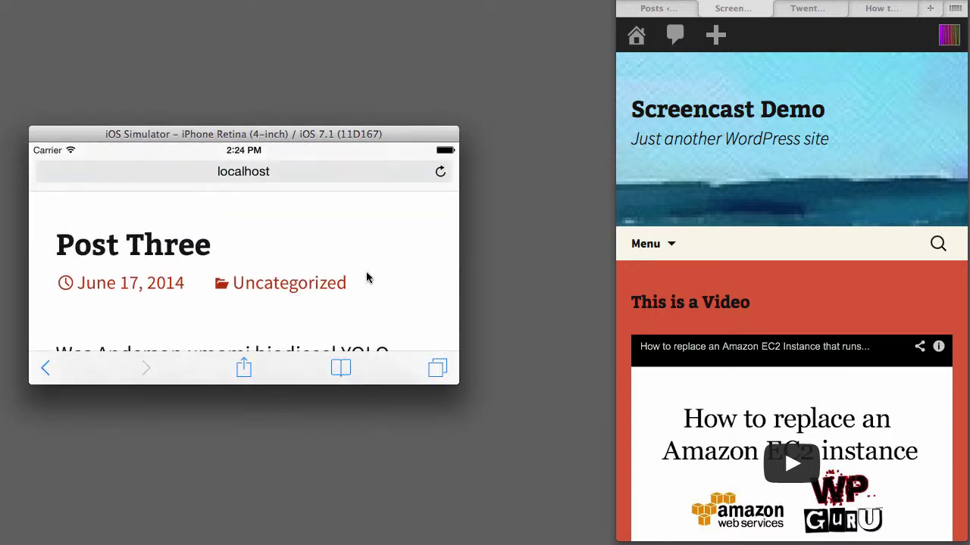
{"action": "left_click_drag", "start_coordinate": [366, 278], "coordinate": [454, 201]}
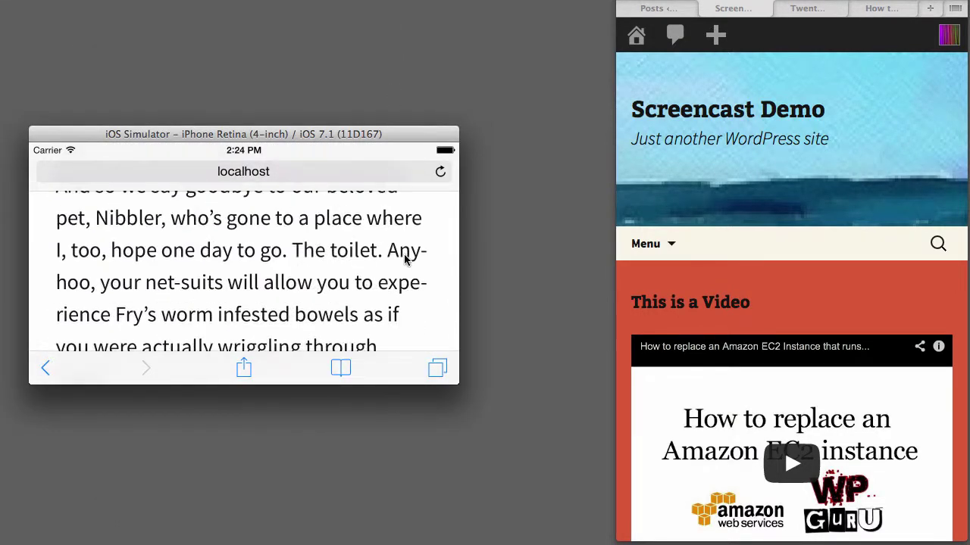
{"action": "left_click_drag", "start_coordinate": [438, 307], "coordinate": [402, 191]}
{"action": "left_click_drag", "start_coordinate": [433, 325], "coordinate": [443, 159]}
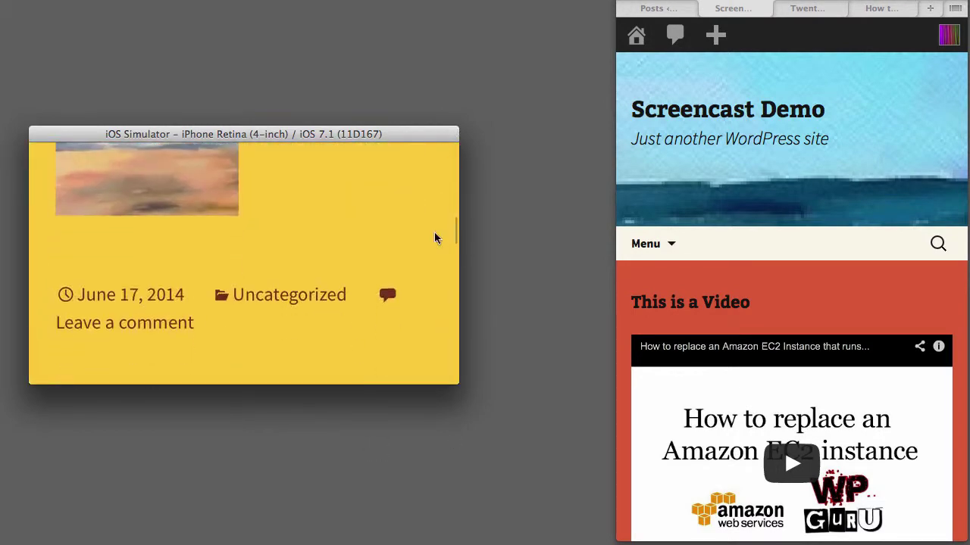
{"action": "left_click_drag", "start_coordinate": [432, 301], "coordinate": [430, 136]}
{"action": "left_click_drag", "start_coordinate": [424, 231], "coordinate": [426, 205]}
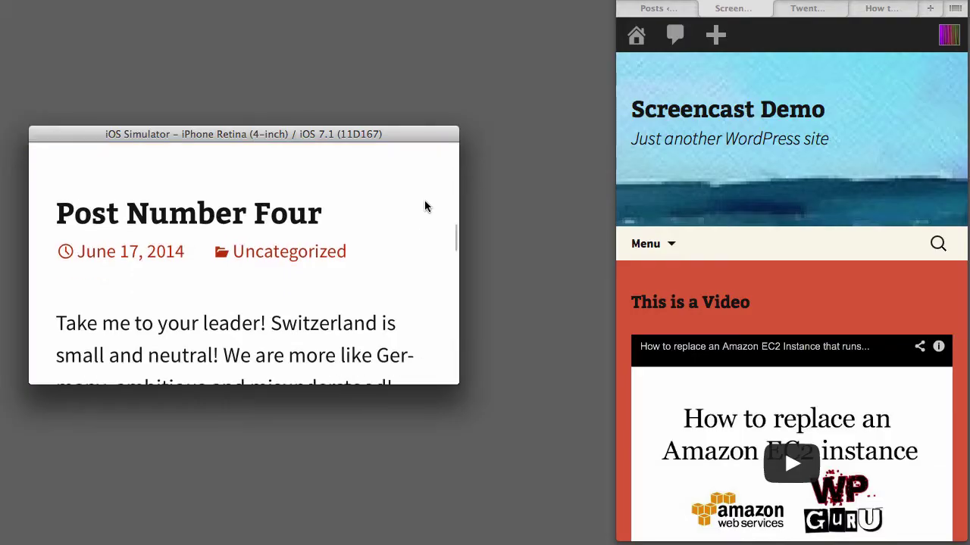